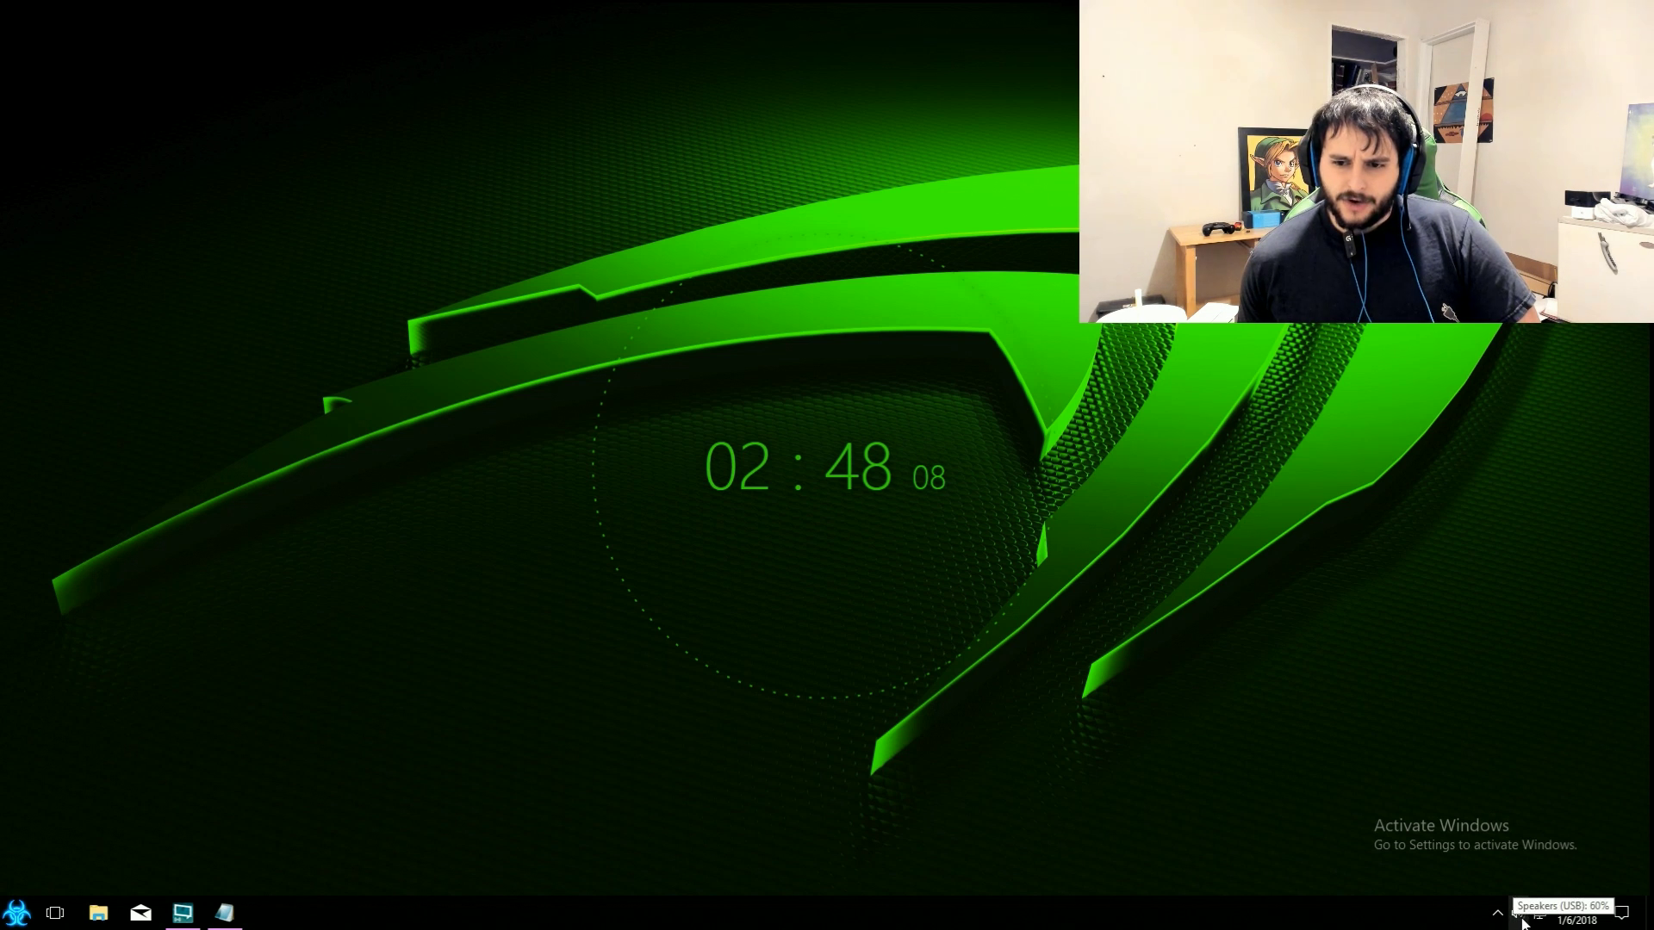
- Review the playback devices with the Logitech G430 headset as default, close Sound, and open Start
click(1496, 912)
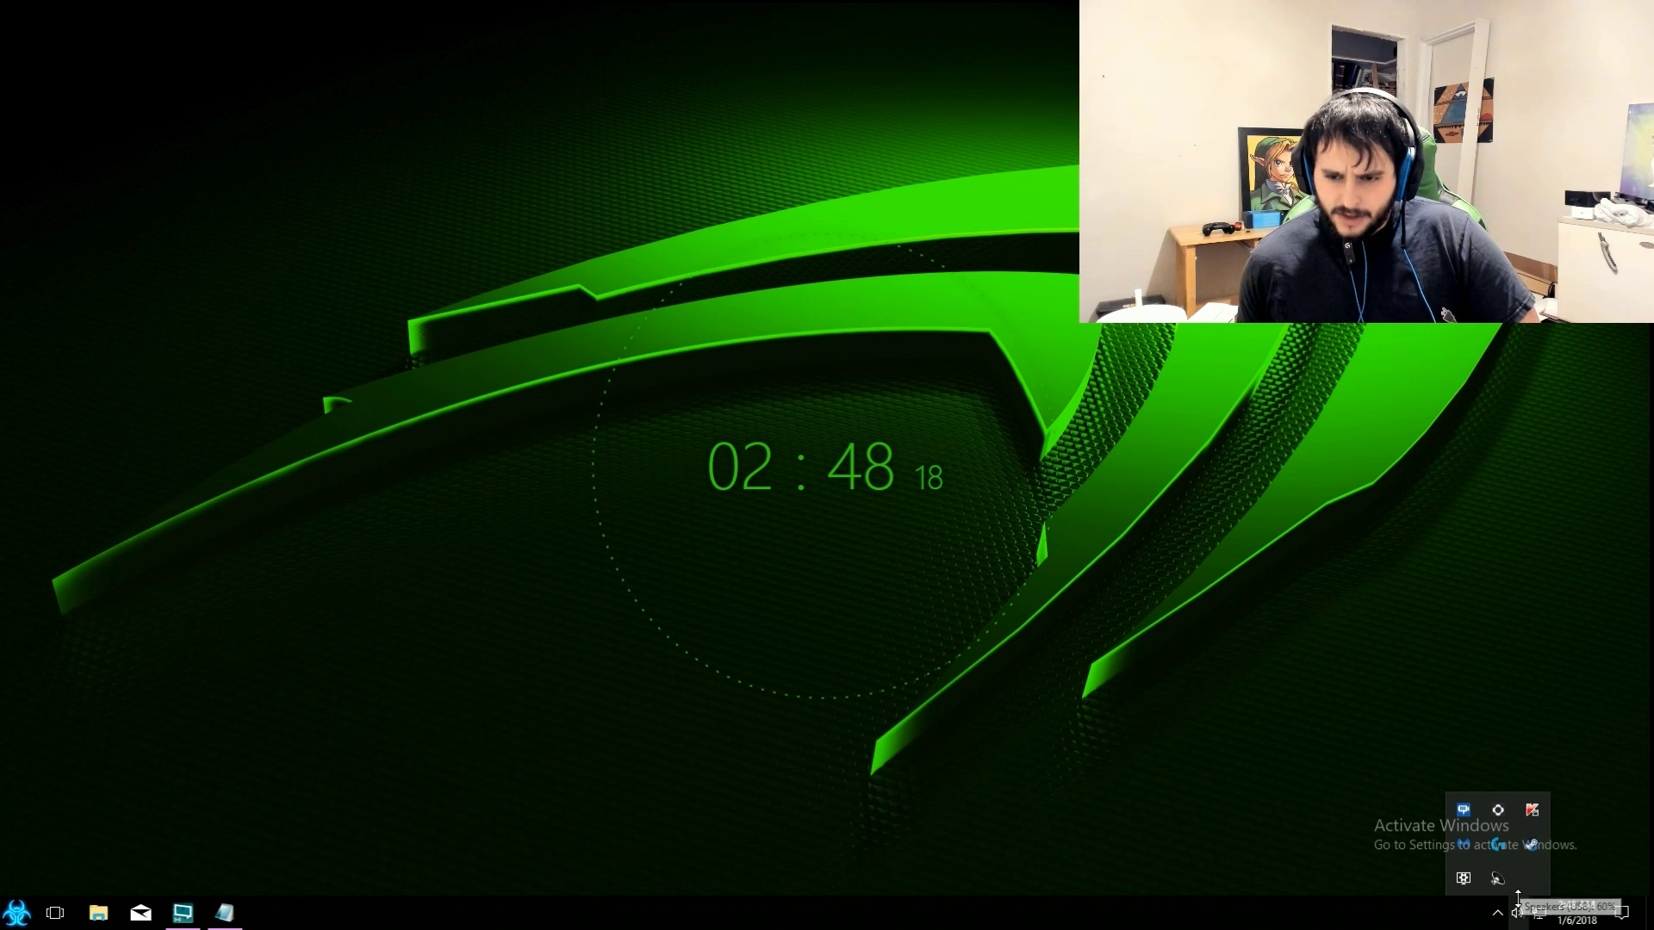
right_click(1517, 915)
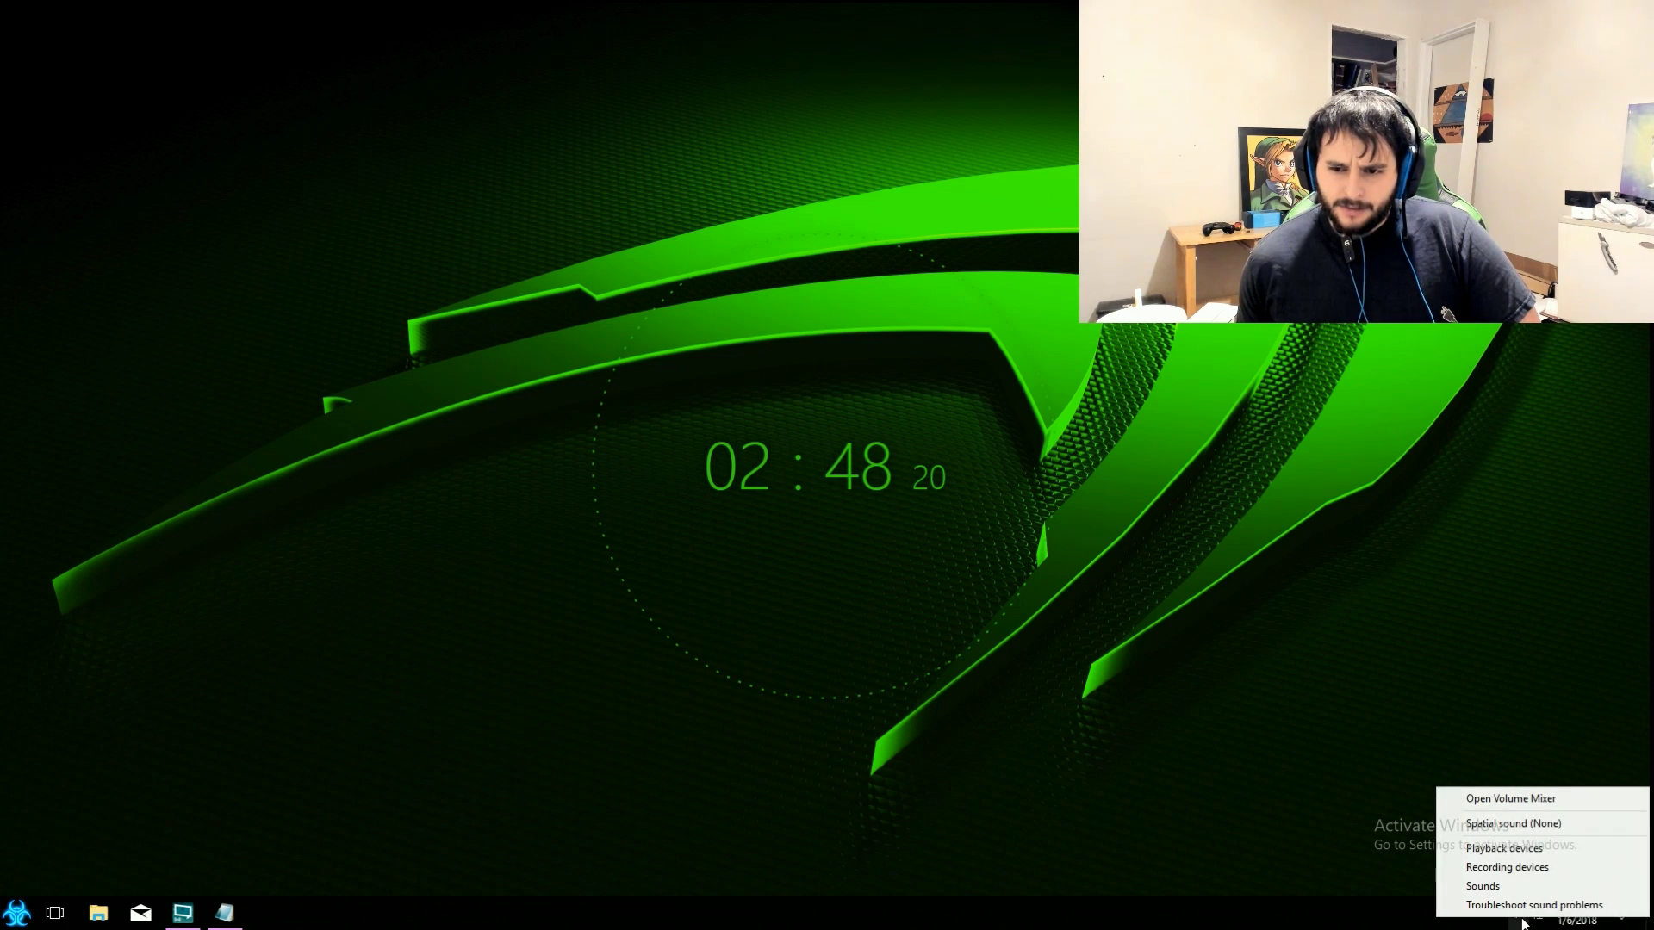
click(1542, 853)
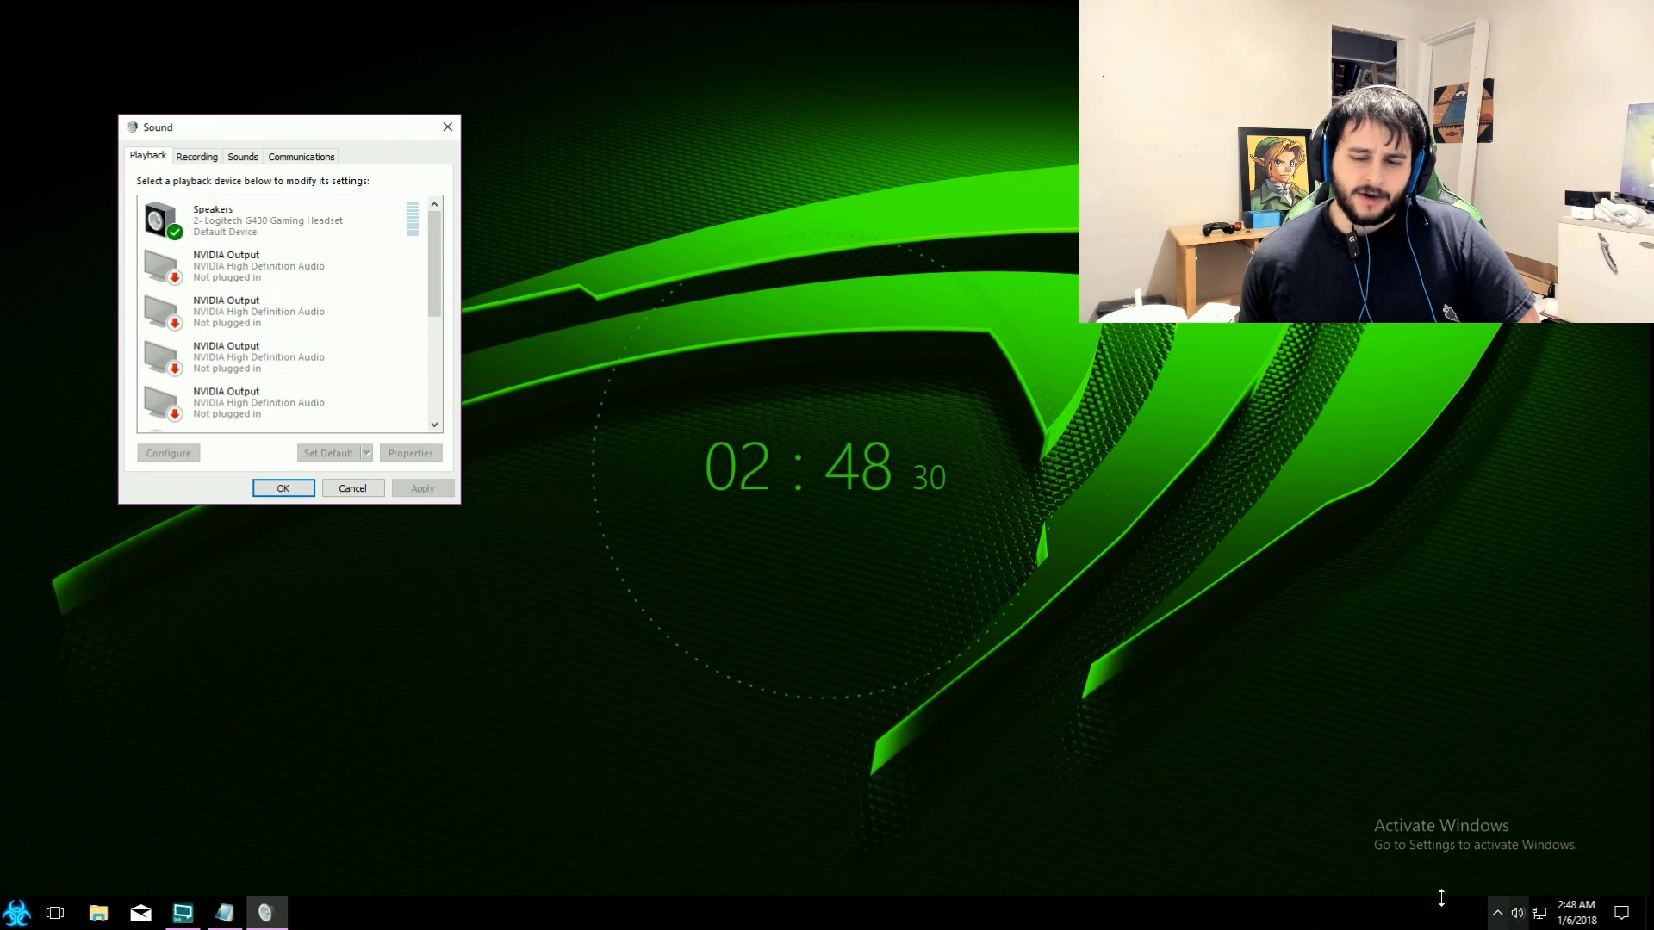
click(448, 128)
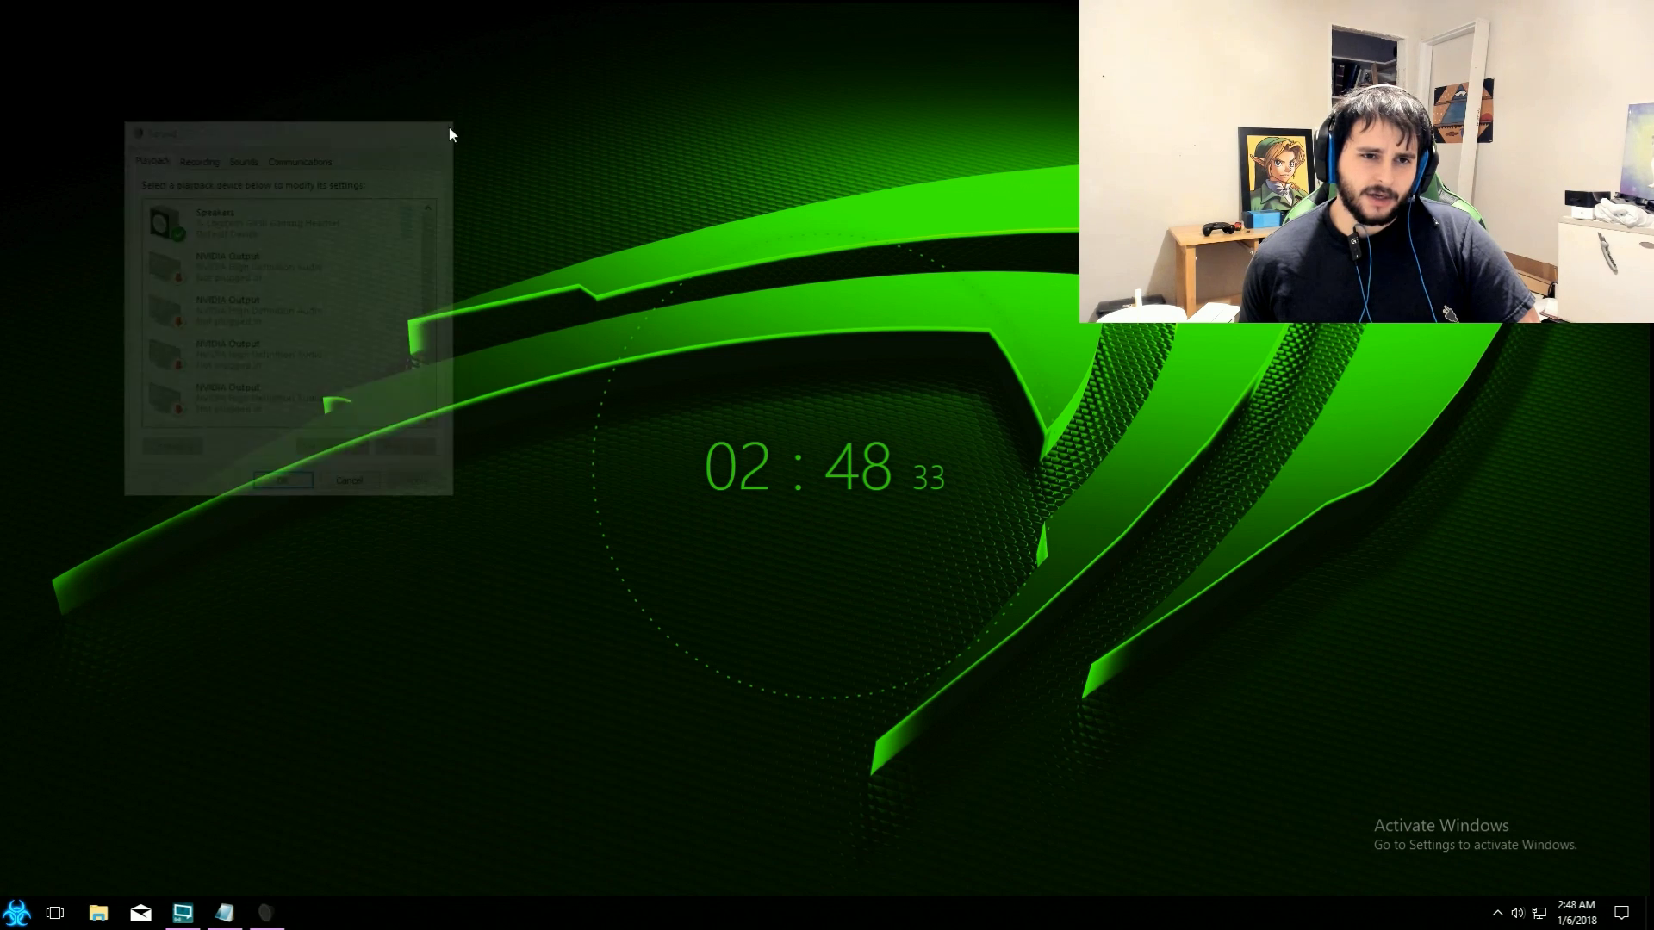
click(15, 913)
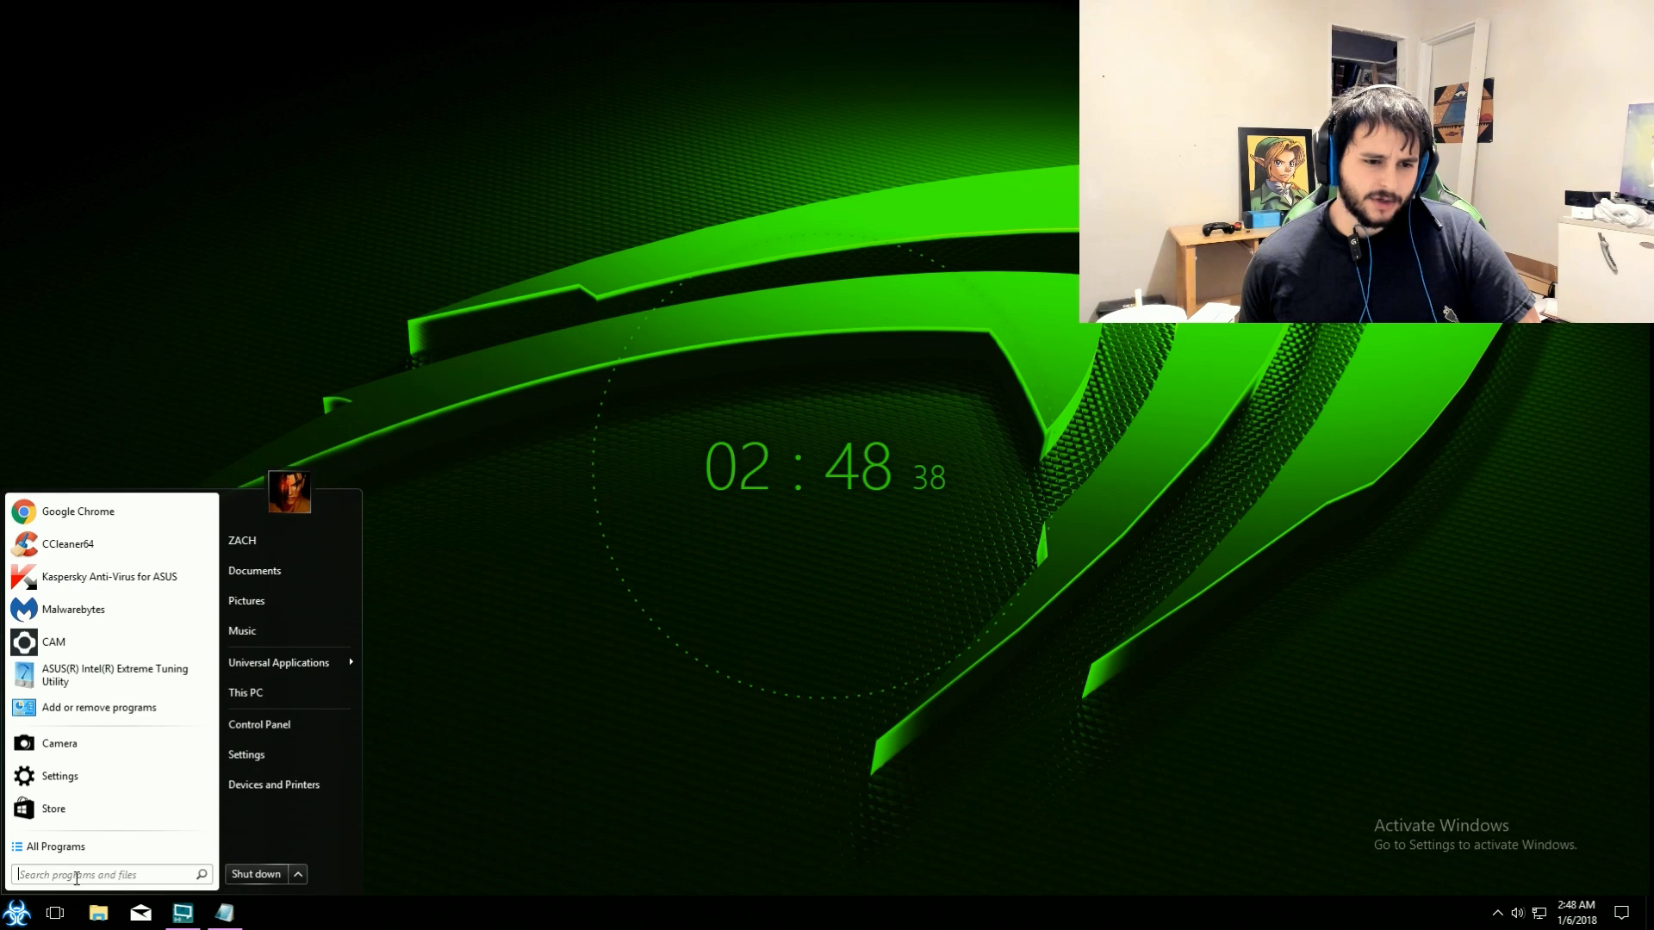
- Reopen Sound via a 'sound' search, centre the dialog, and select Speakers (Logitech G430)
text(sou)
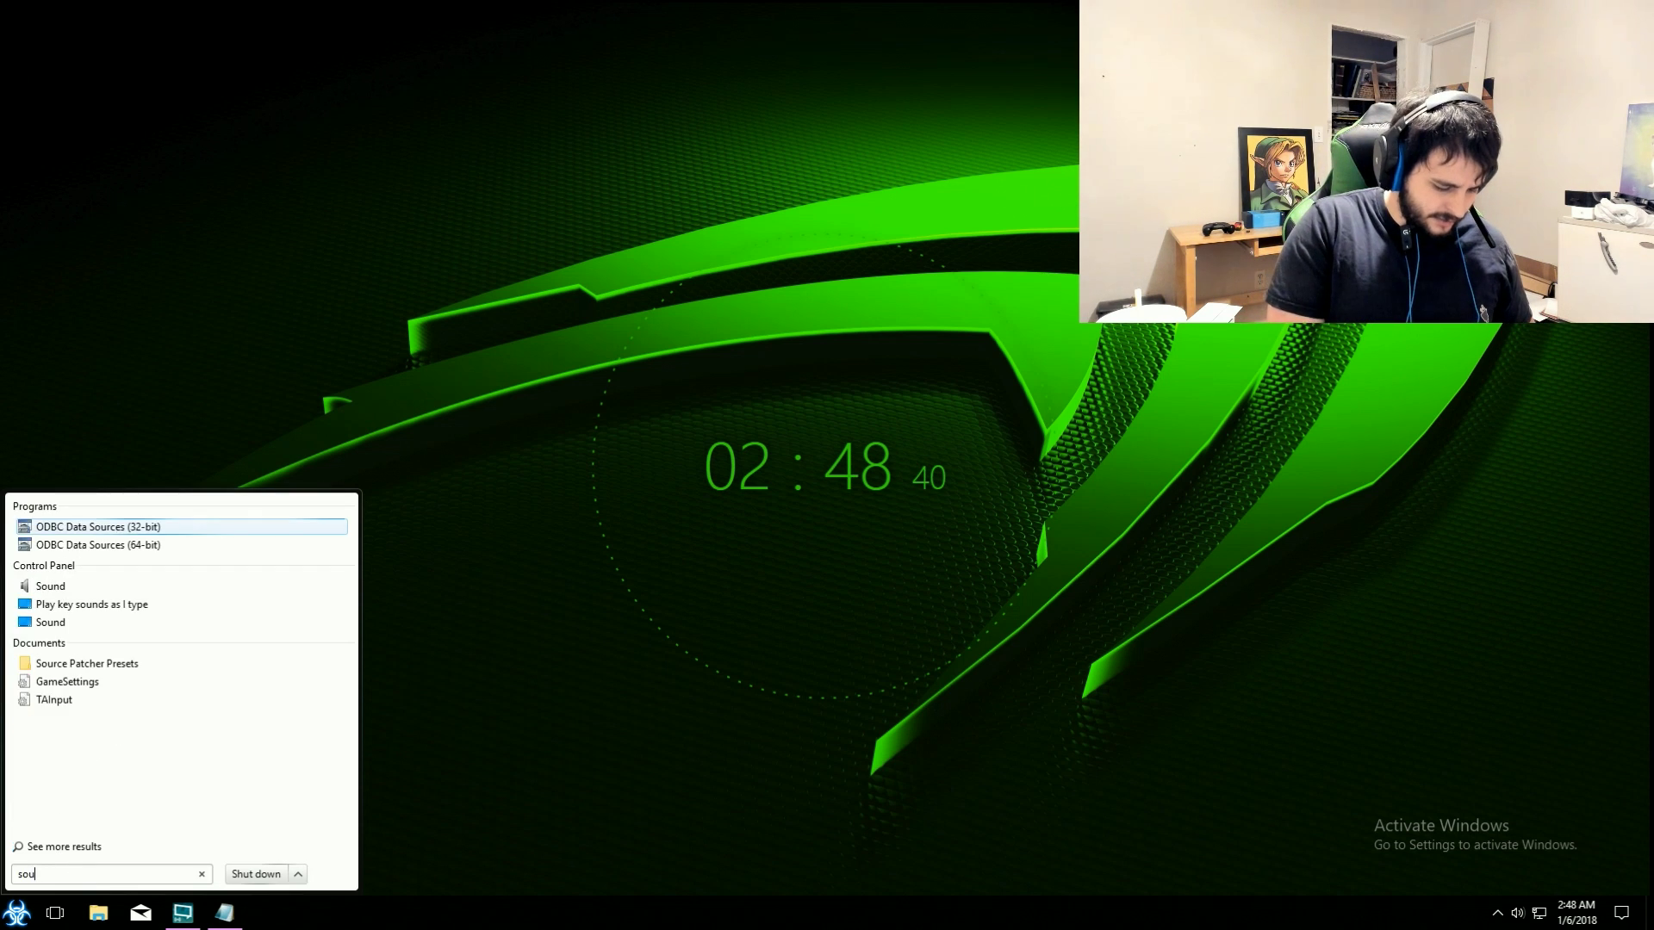
text(nd)
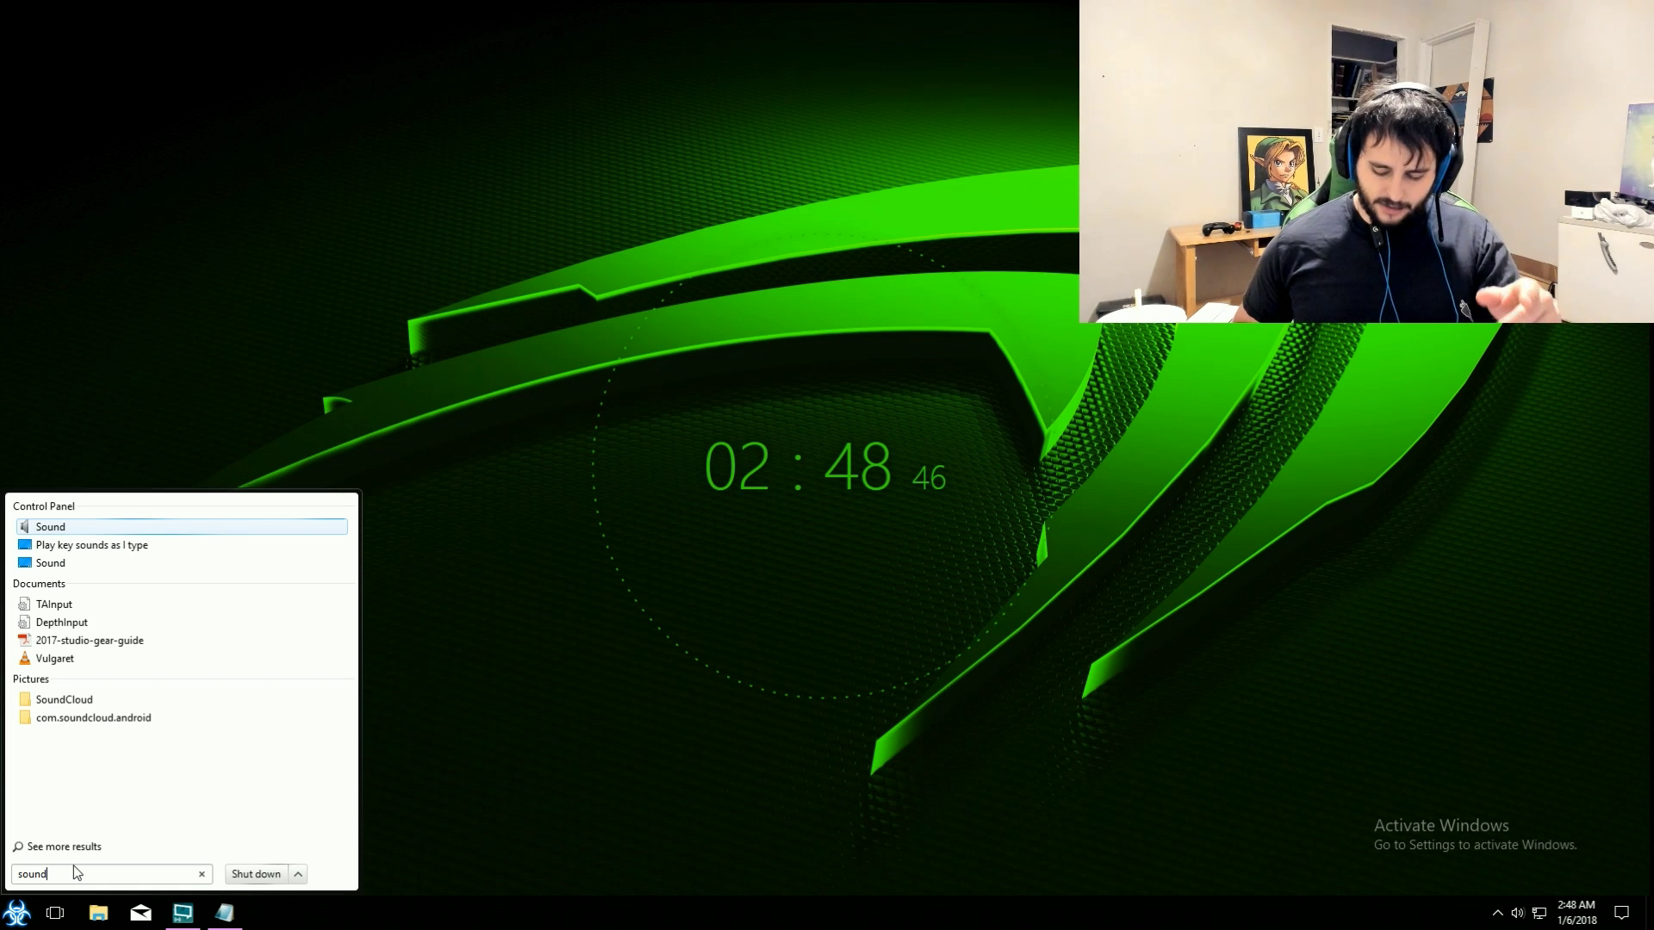
key(Return)
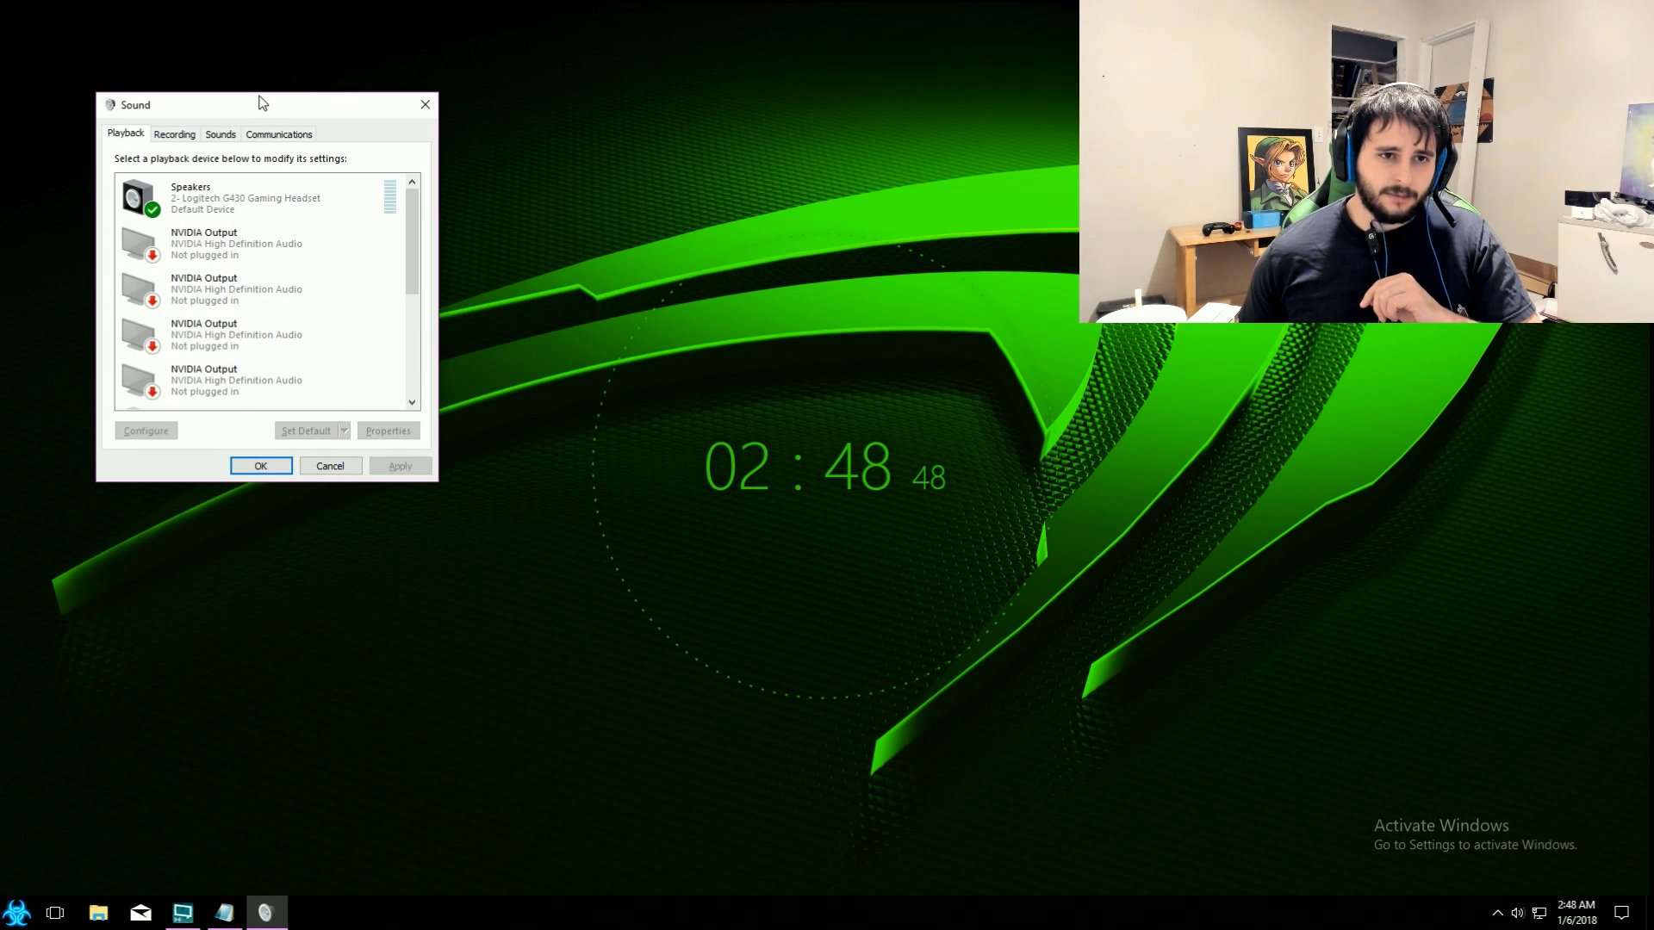
drag(266, 105, 707, 296)
click(707, 389)
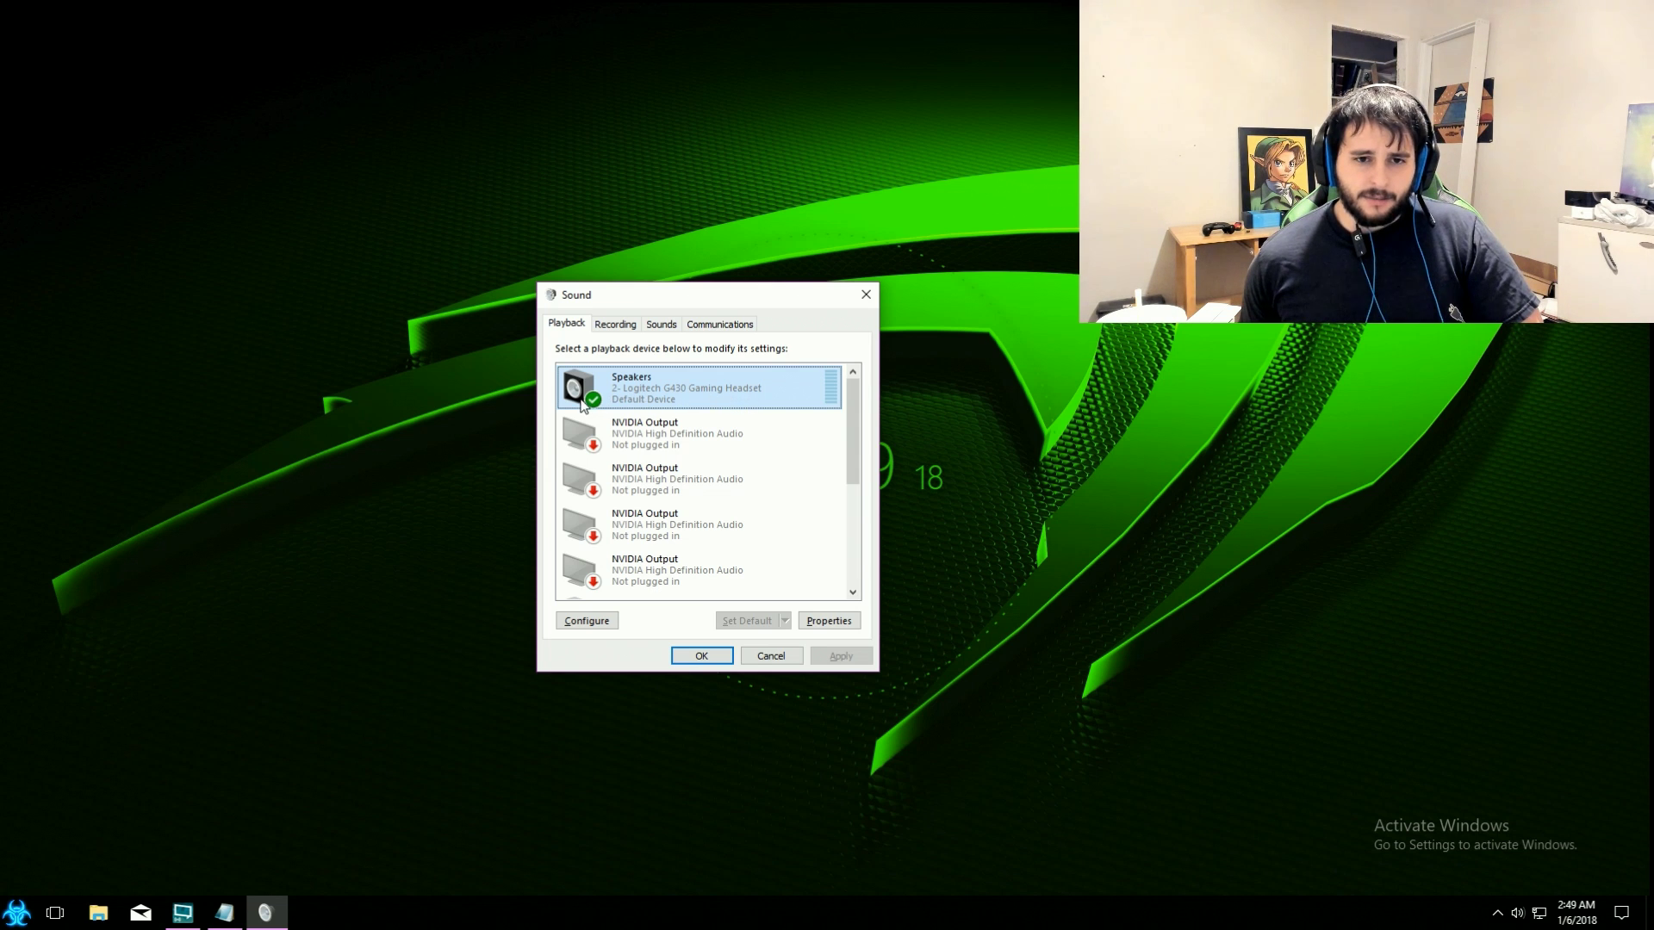
click(587, 621)
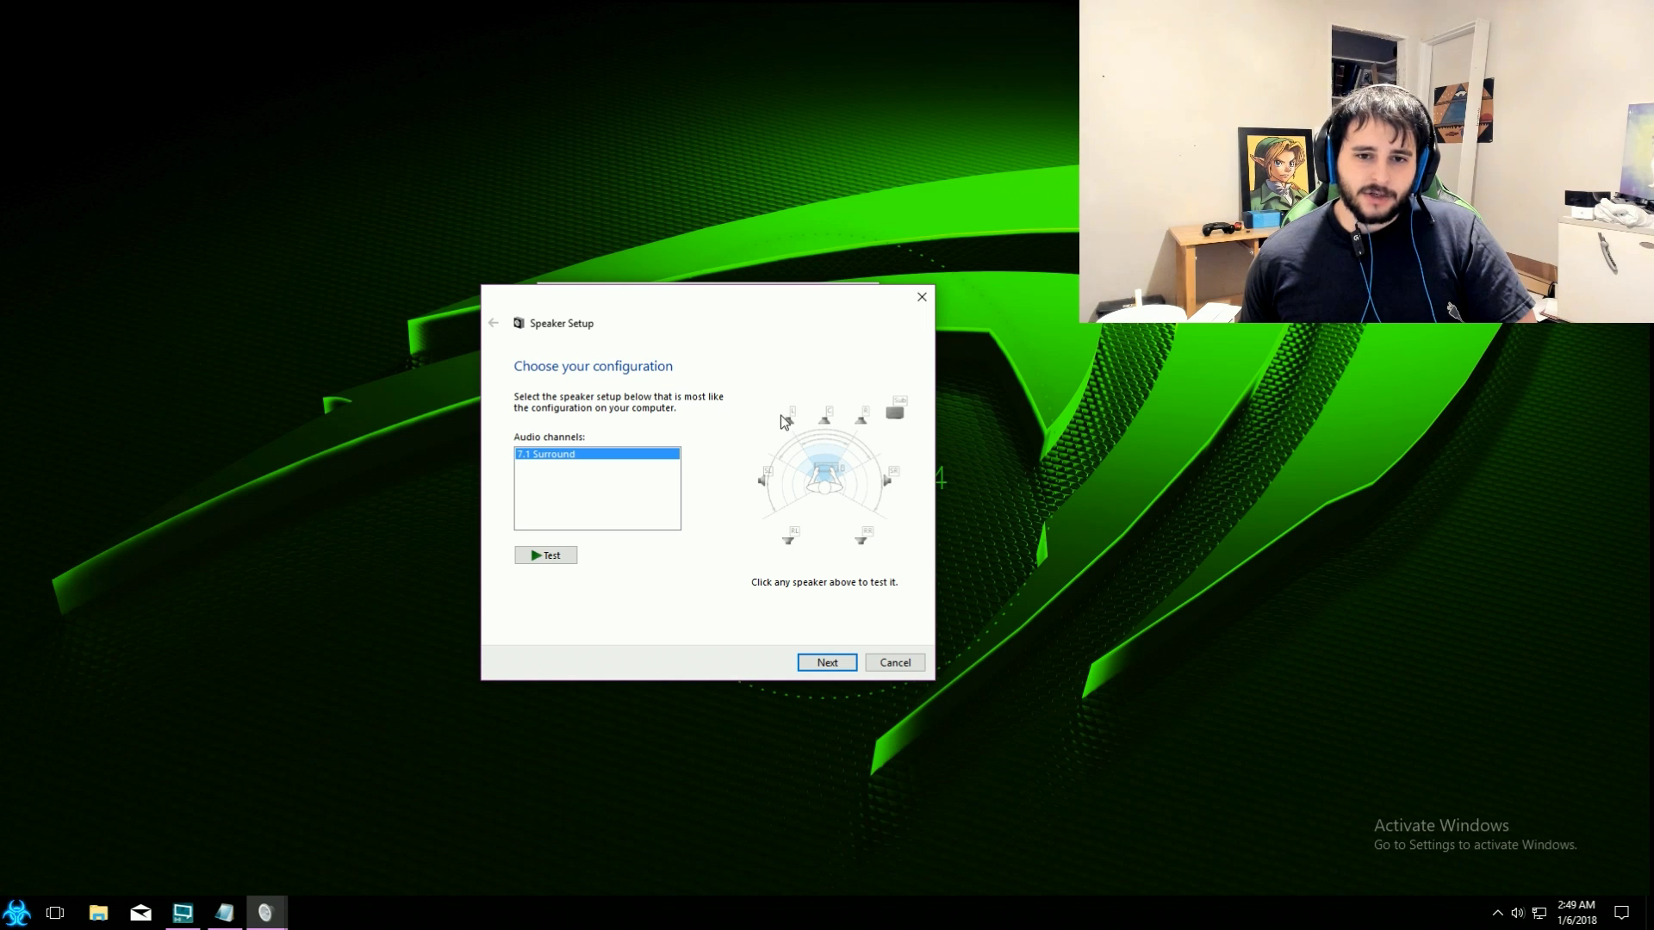
click(788, 543)
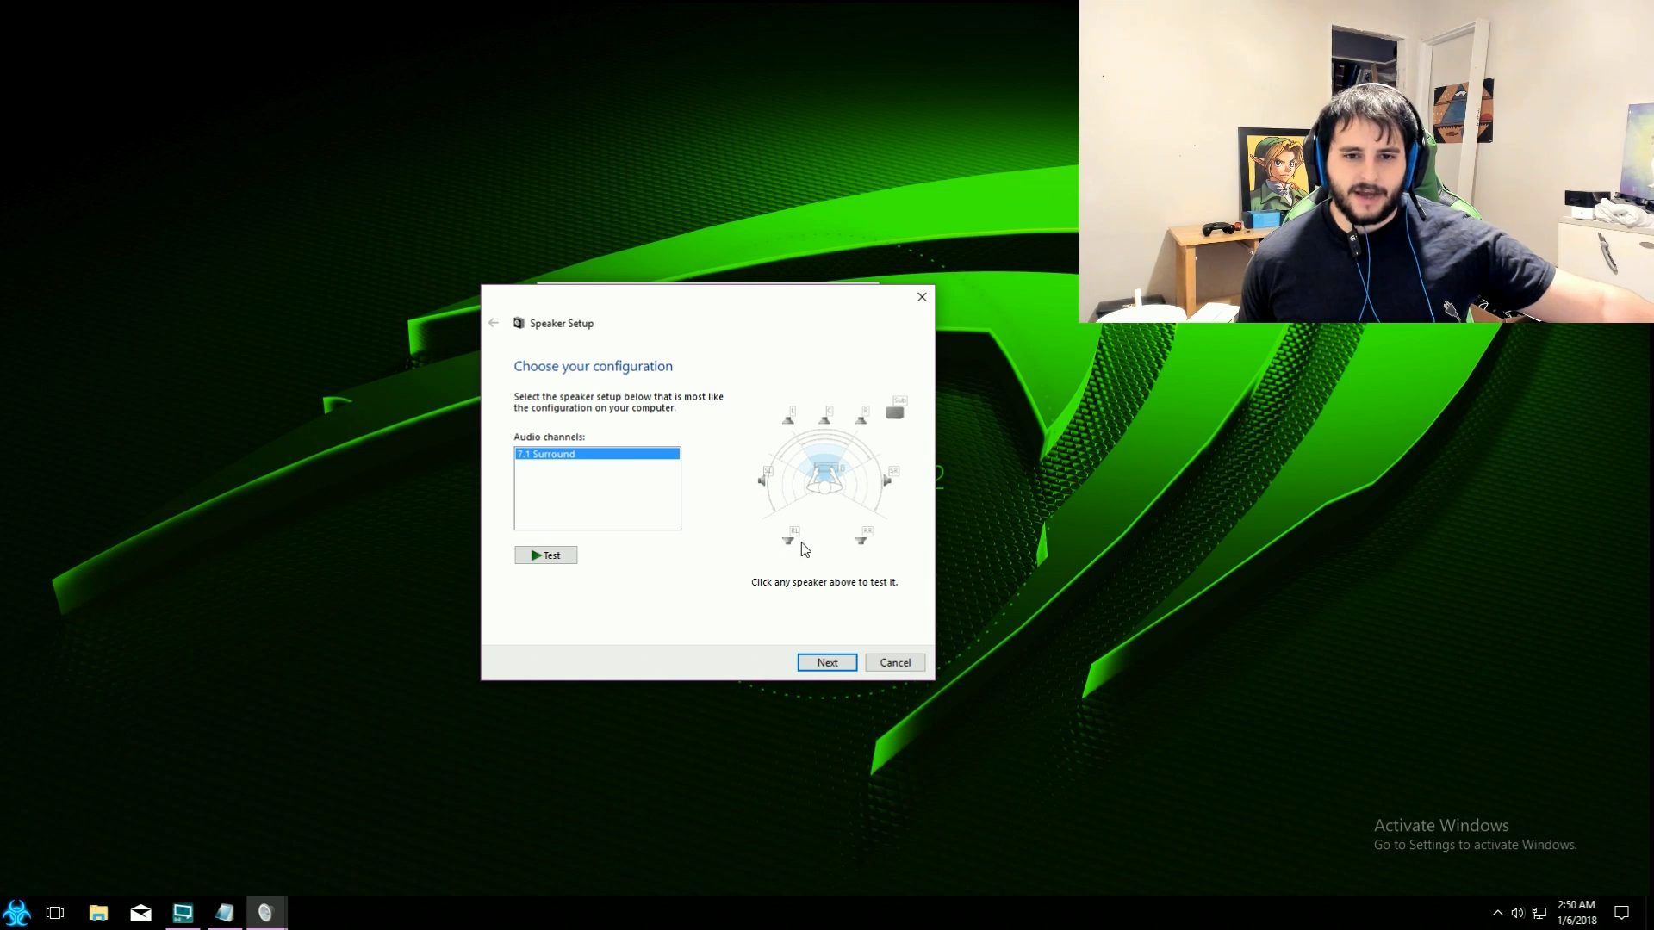
click(862, 543)
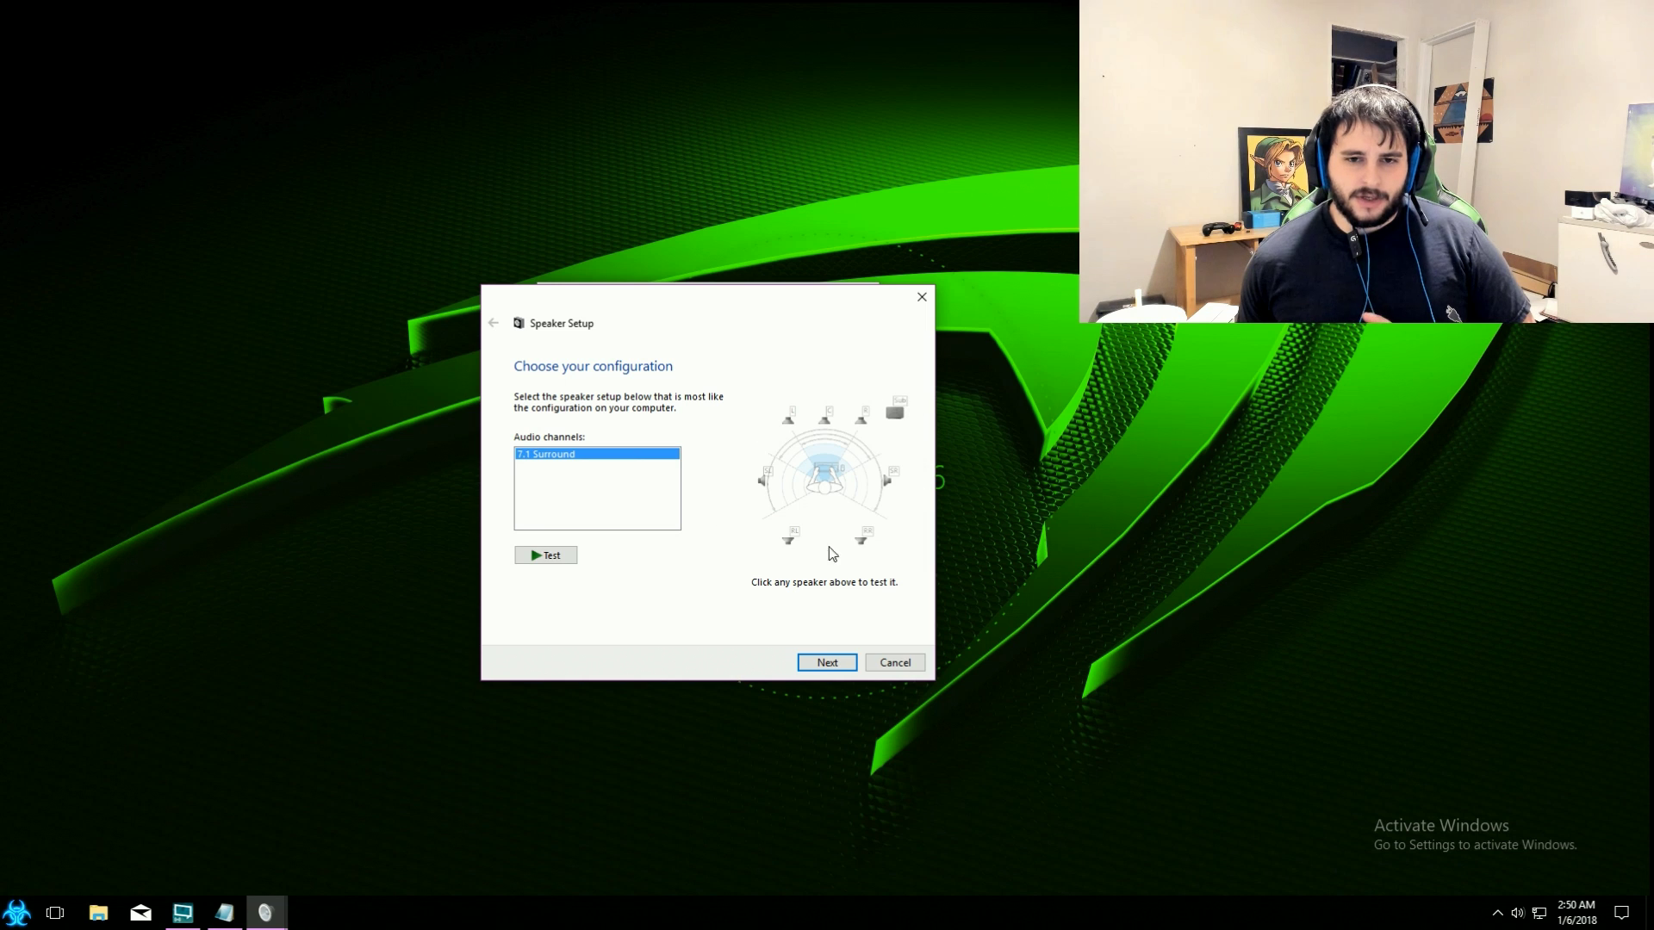
click(546, 557)
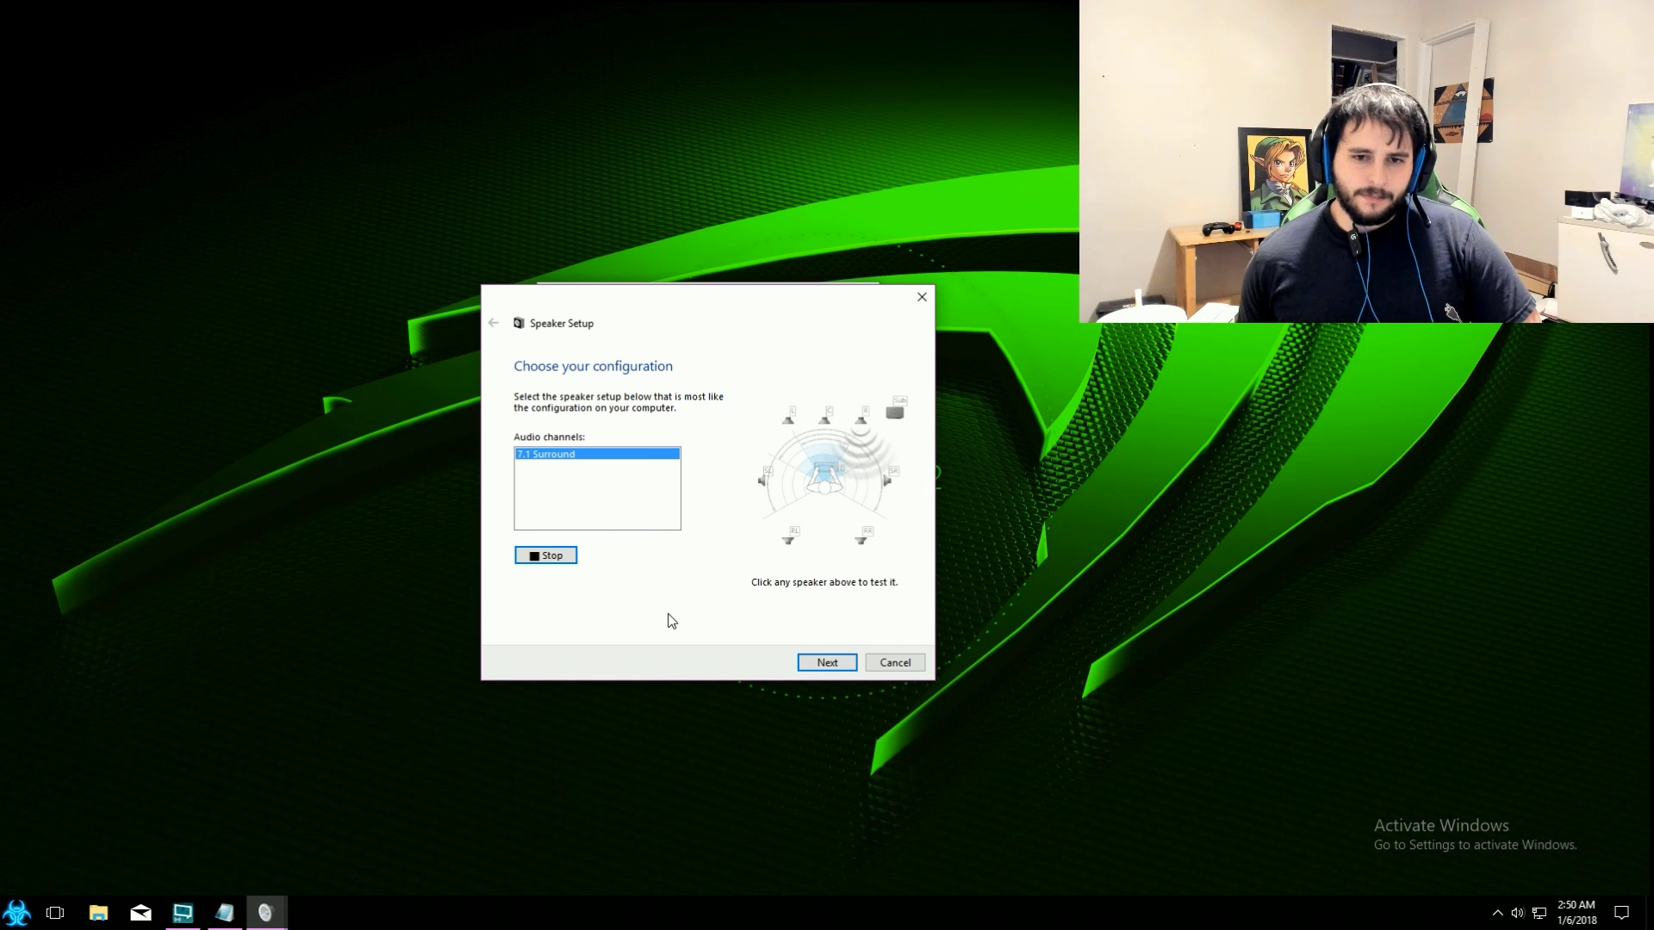
click(553, 555)
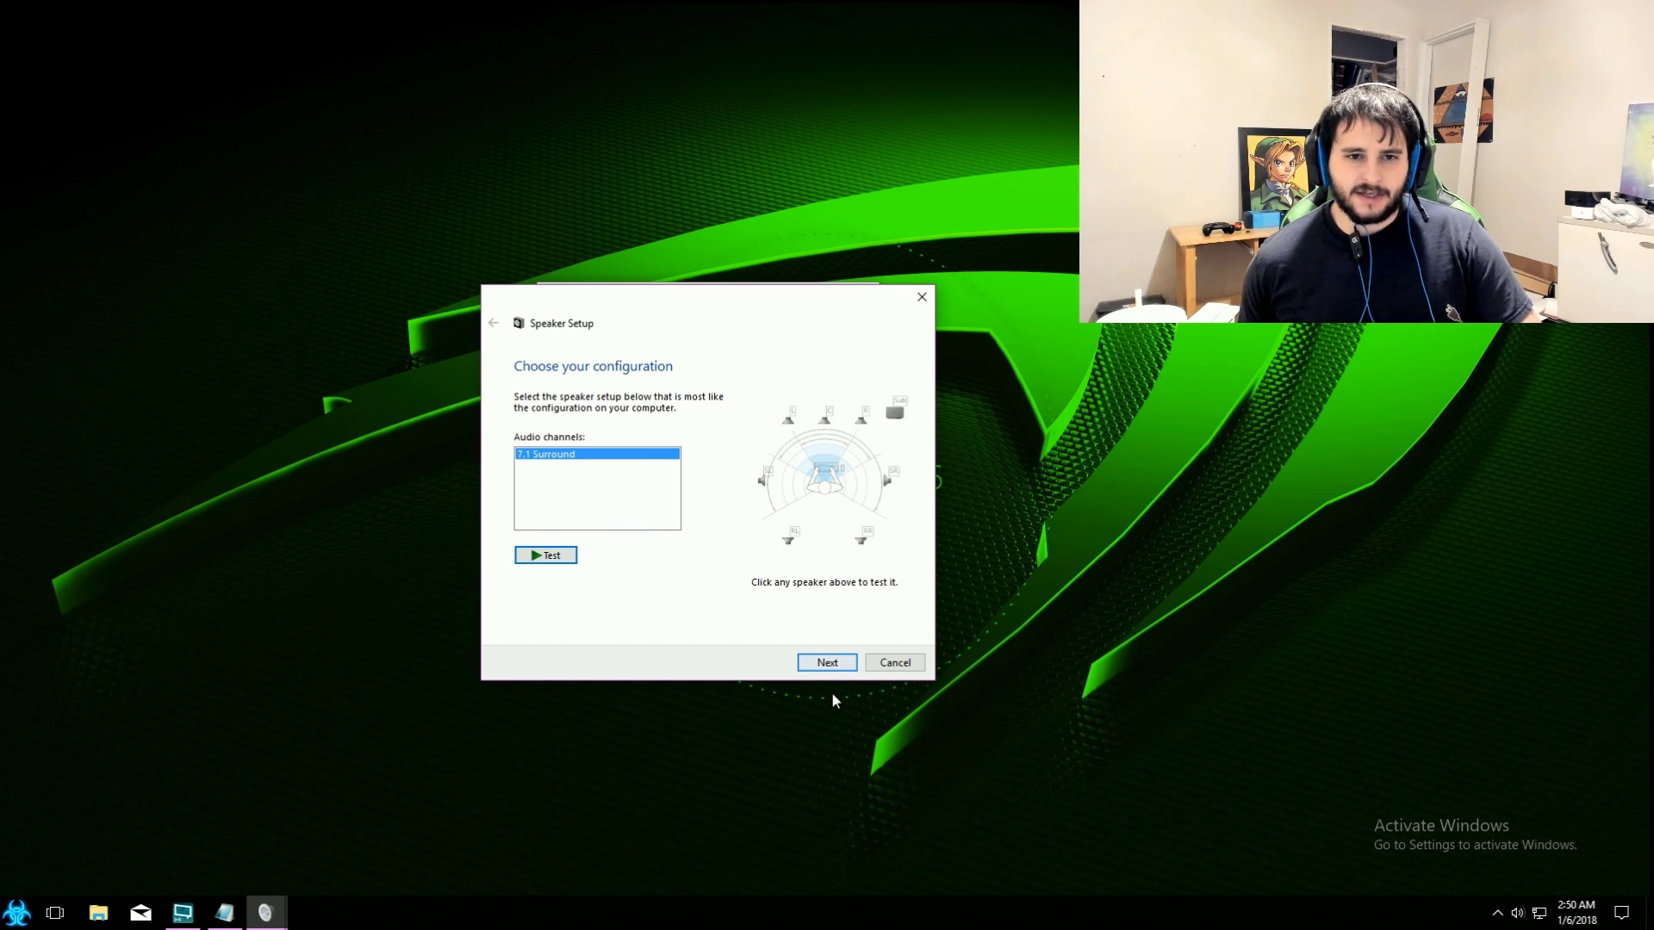
click(895, 662)
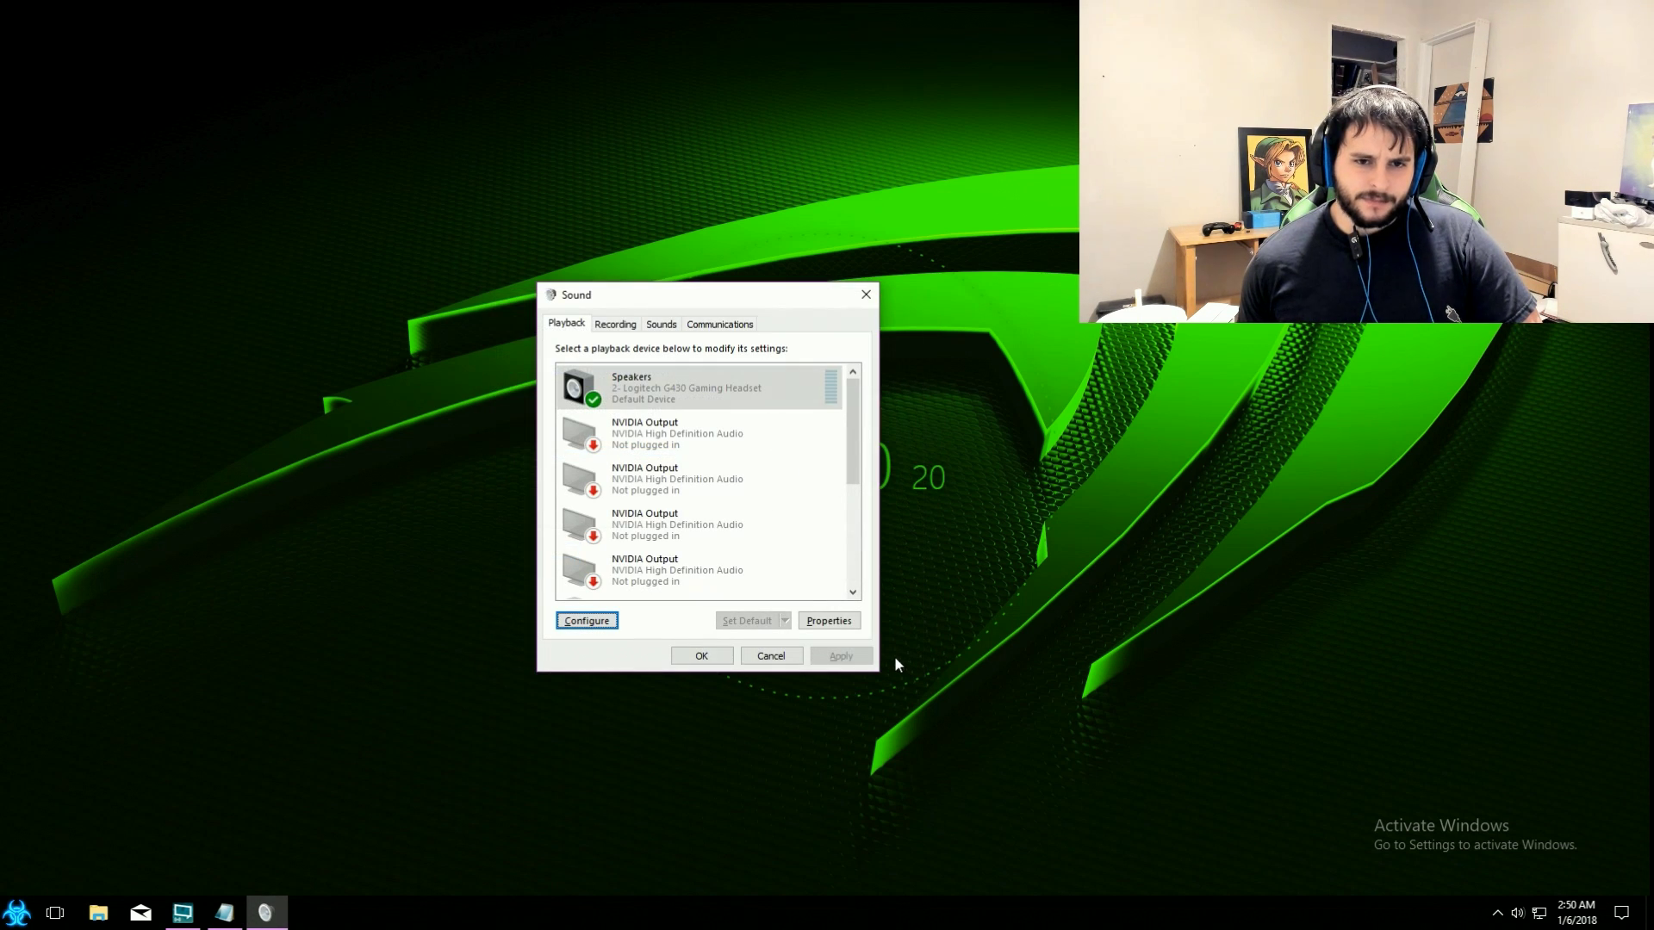
right_click(697, 397)
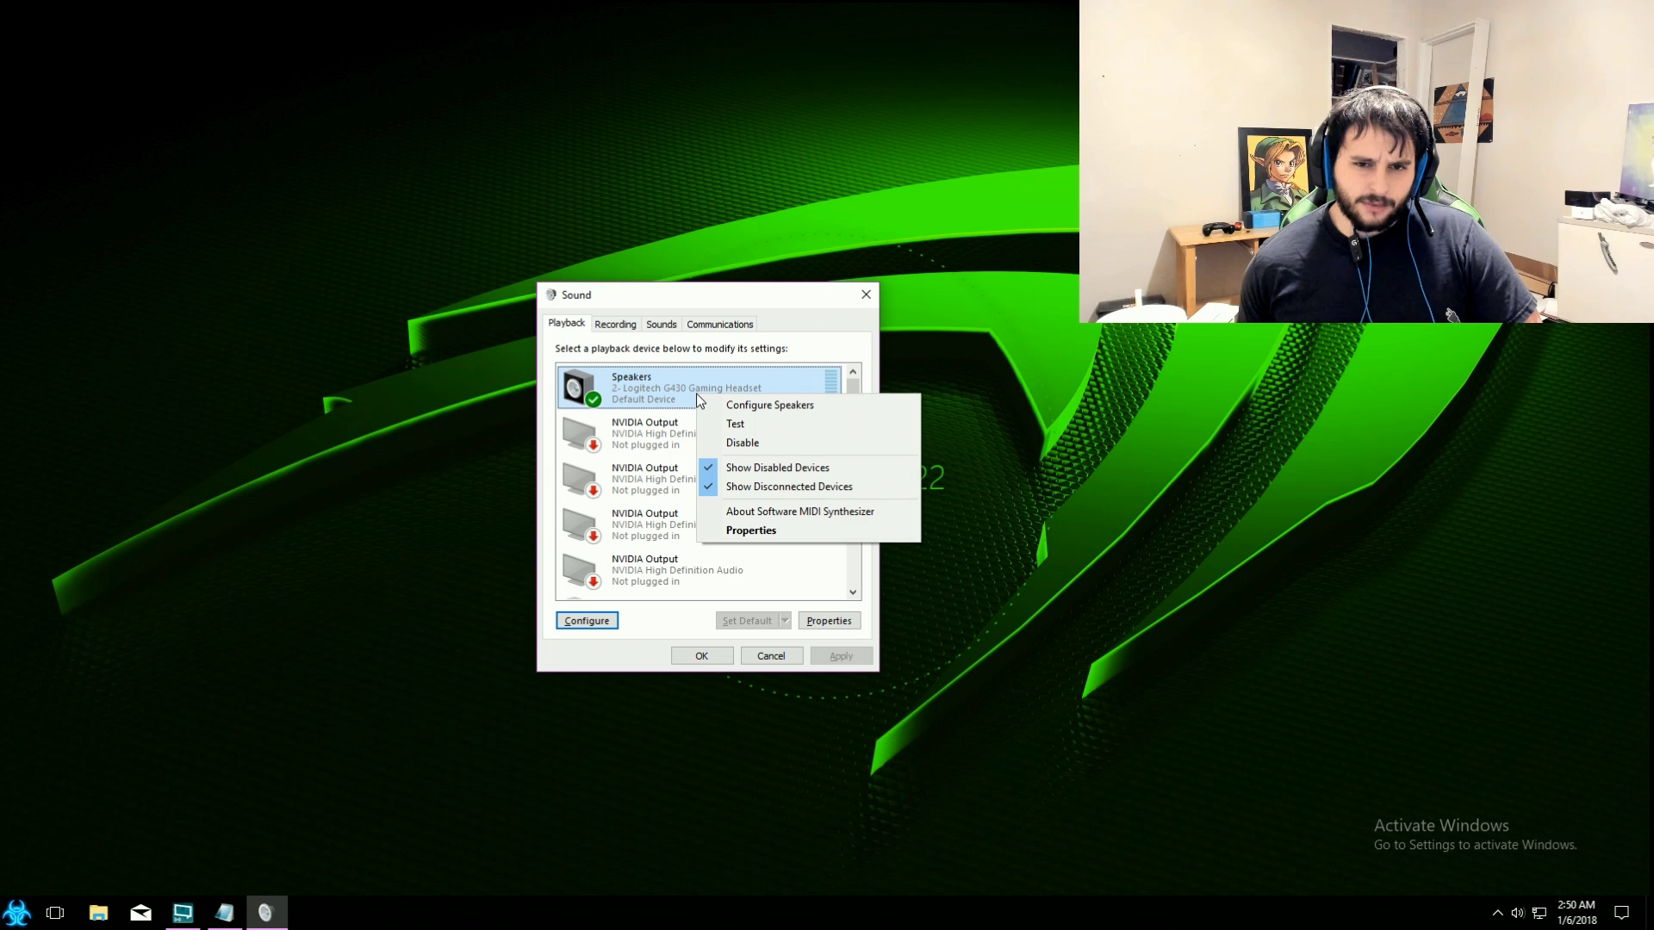
click(784, 531)
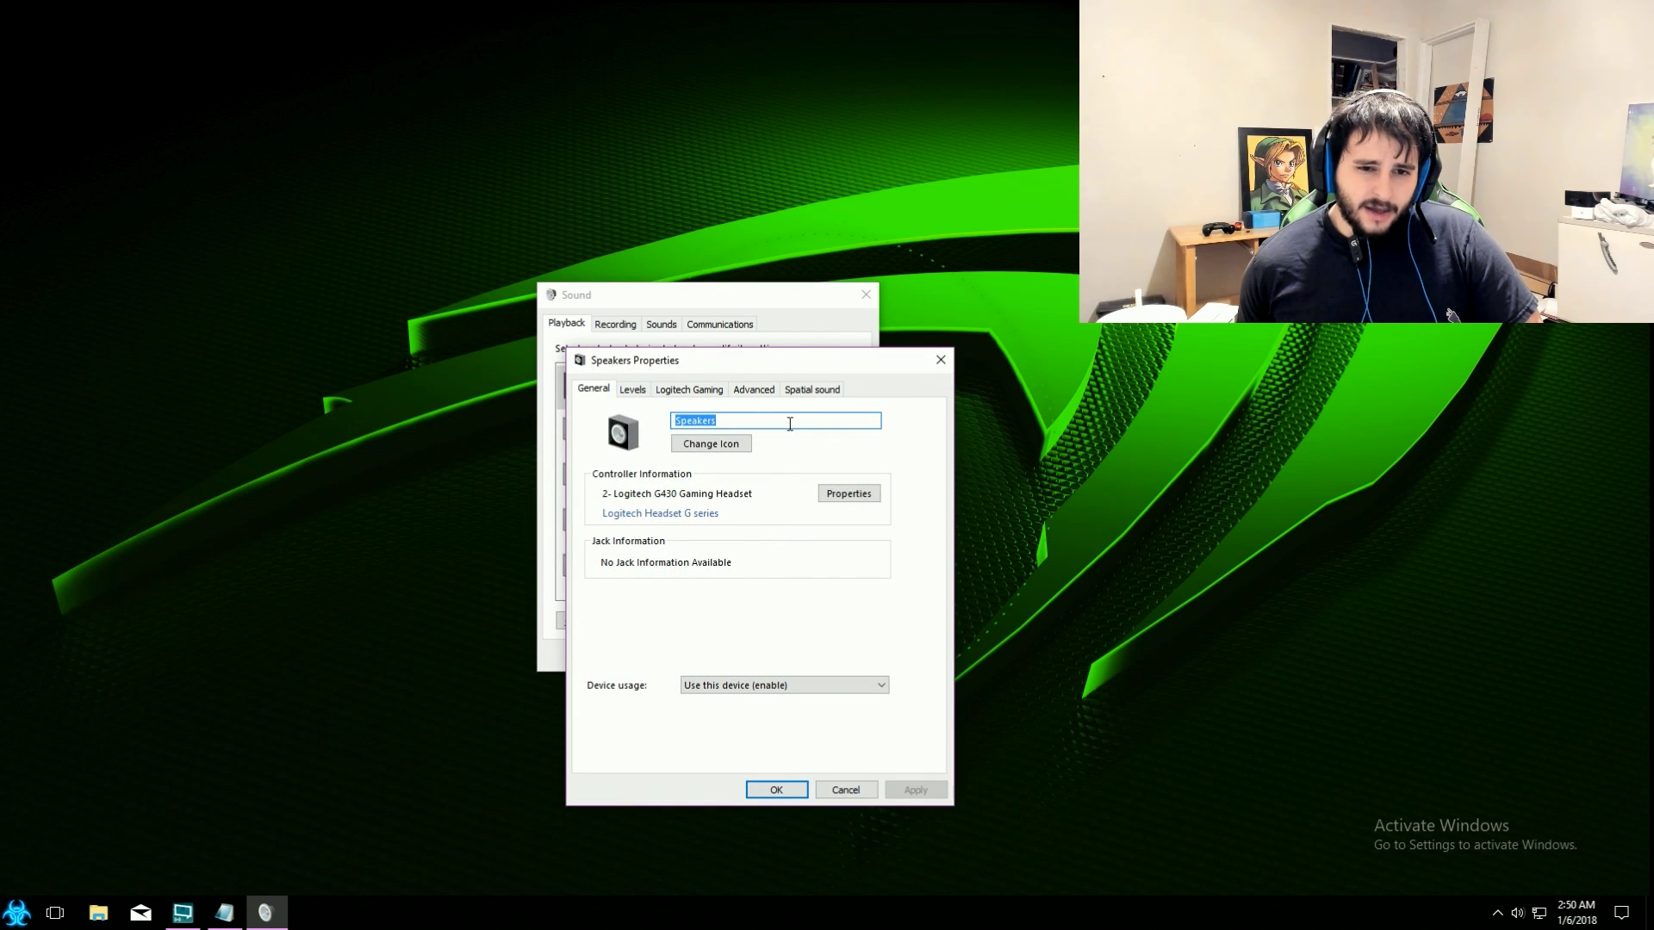
click(637, 394)
click(693, 392)
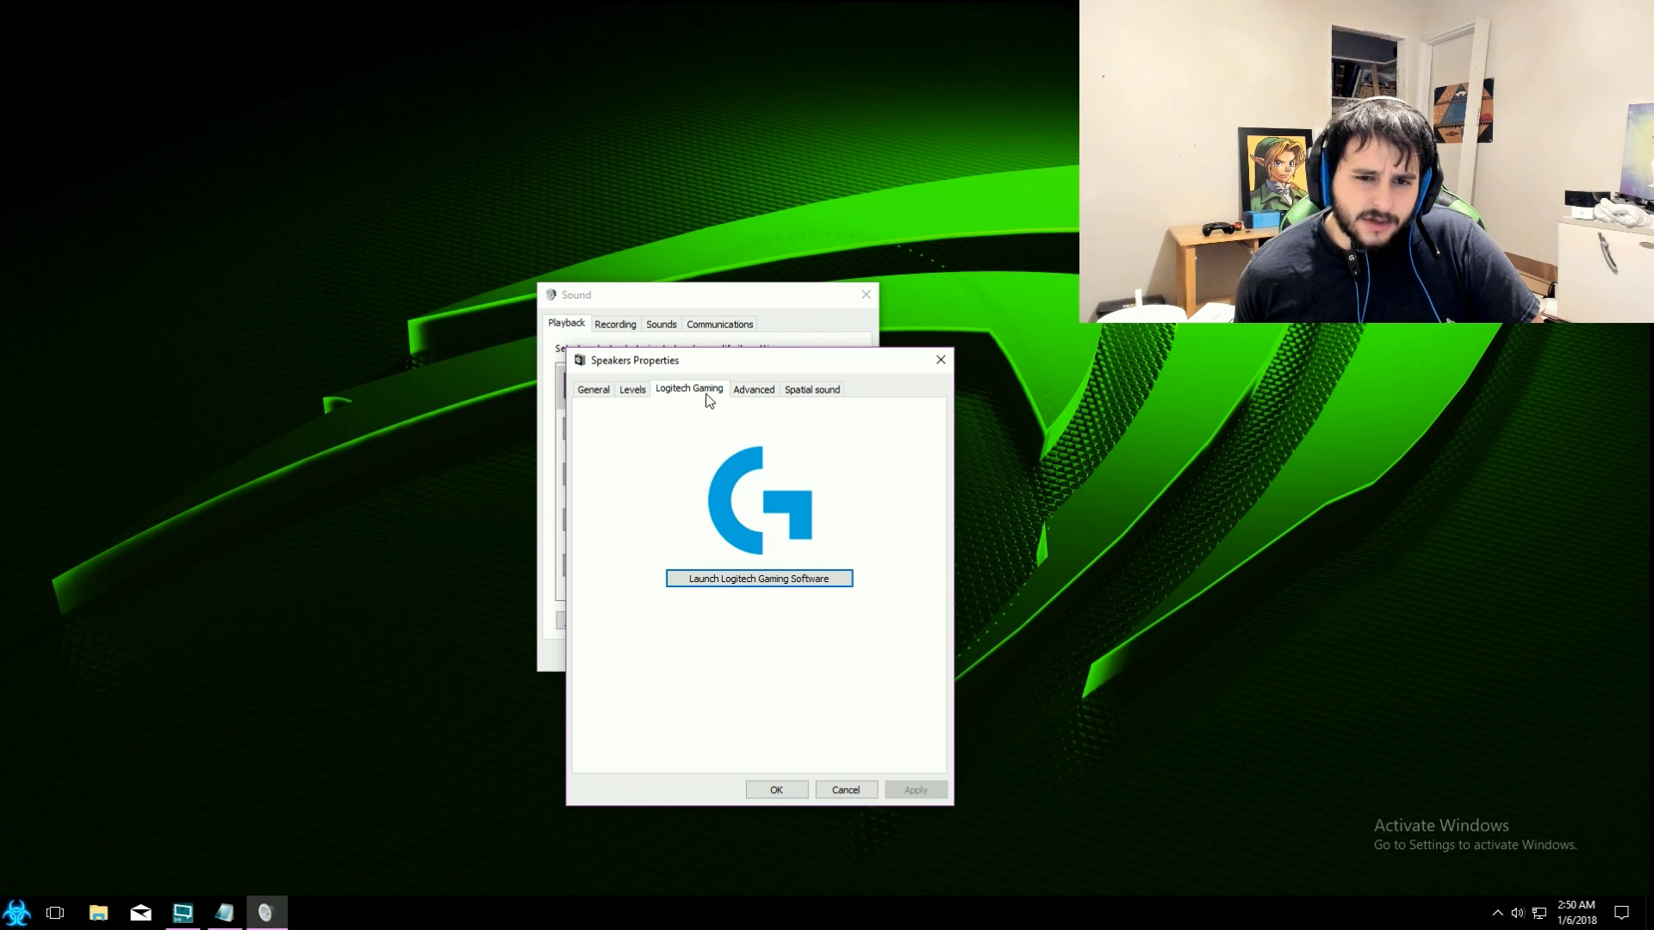
click(754, 392)
click(828, 390)
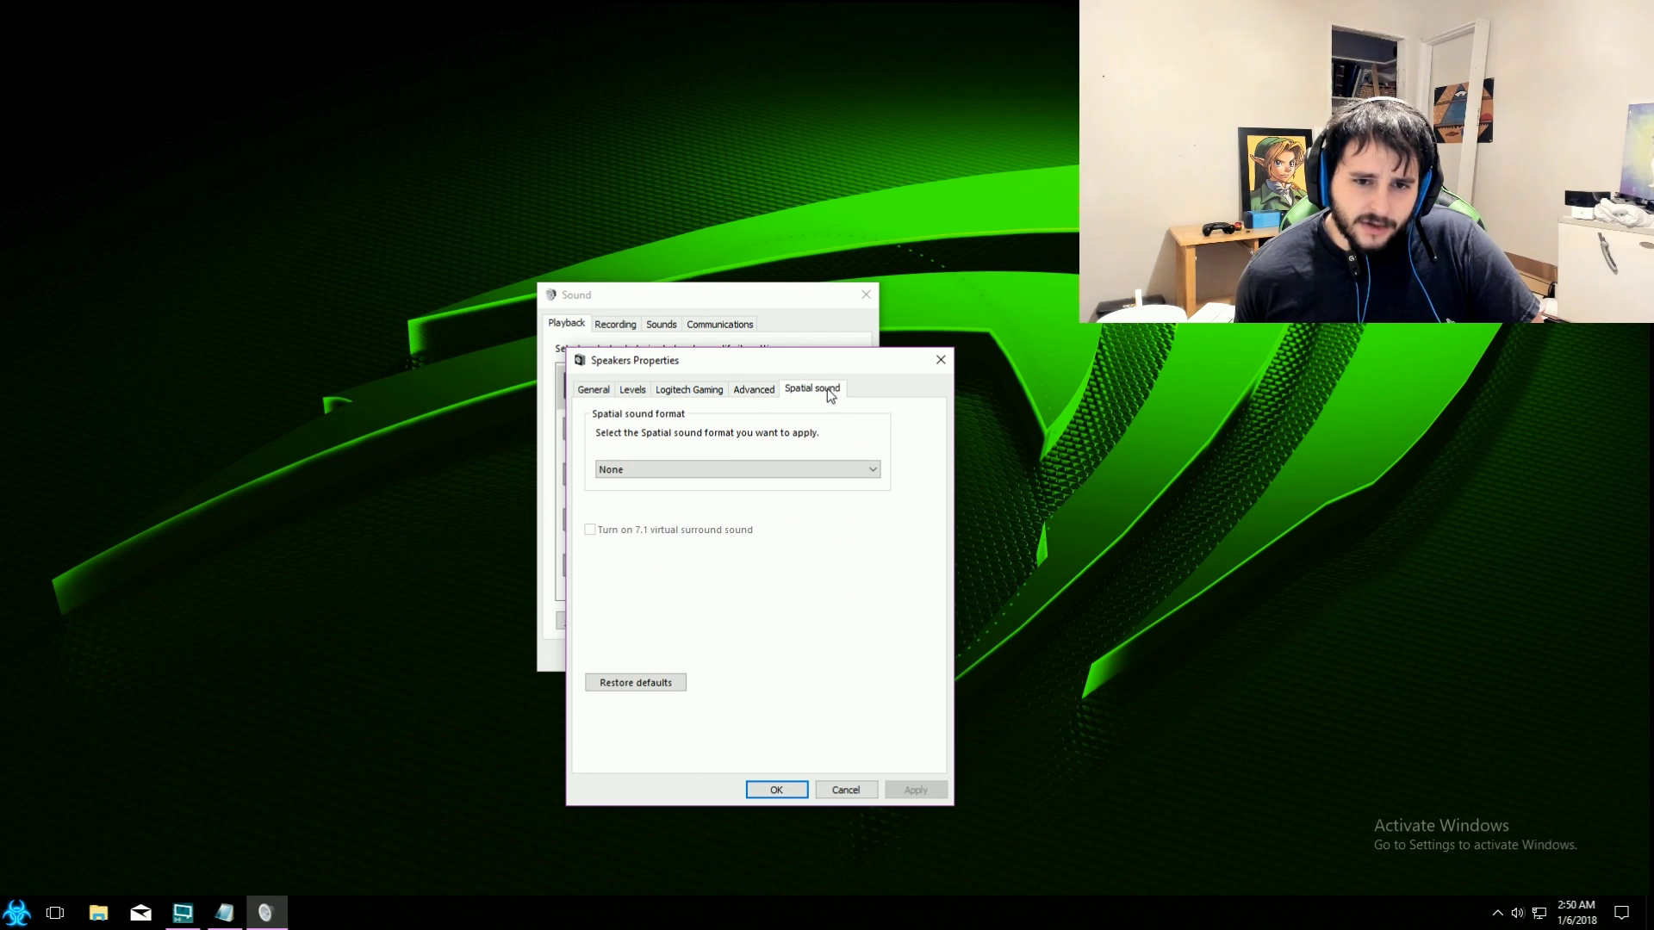
click(940, 359)
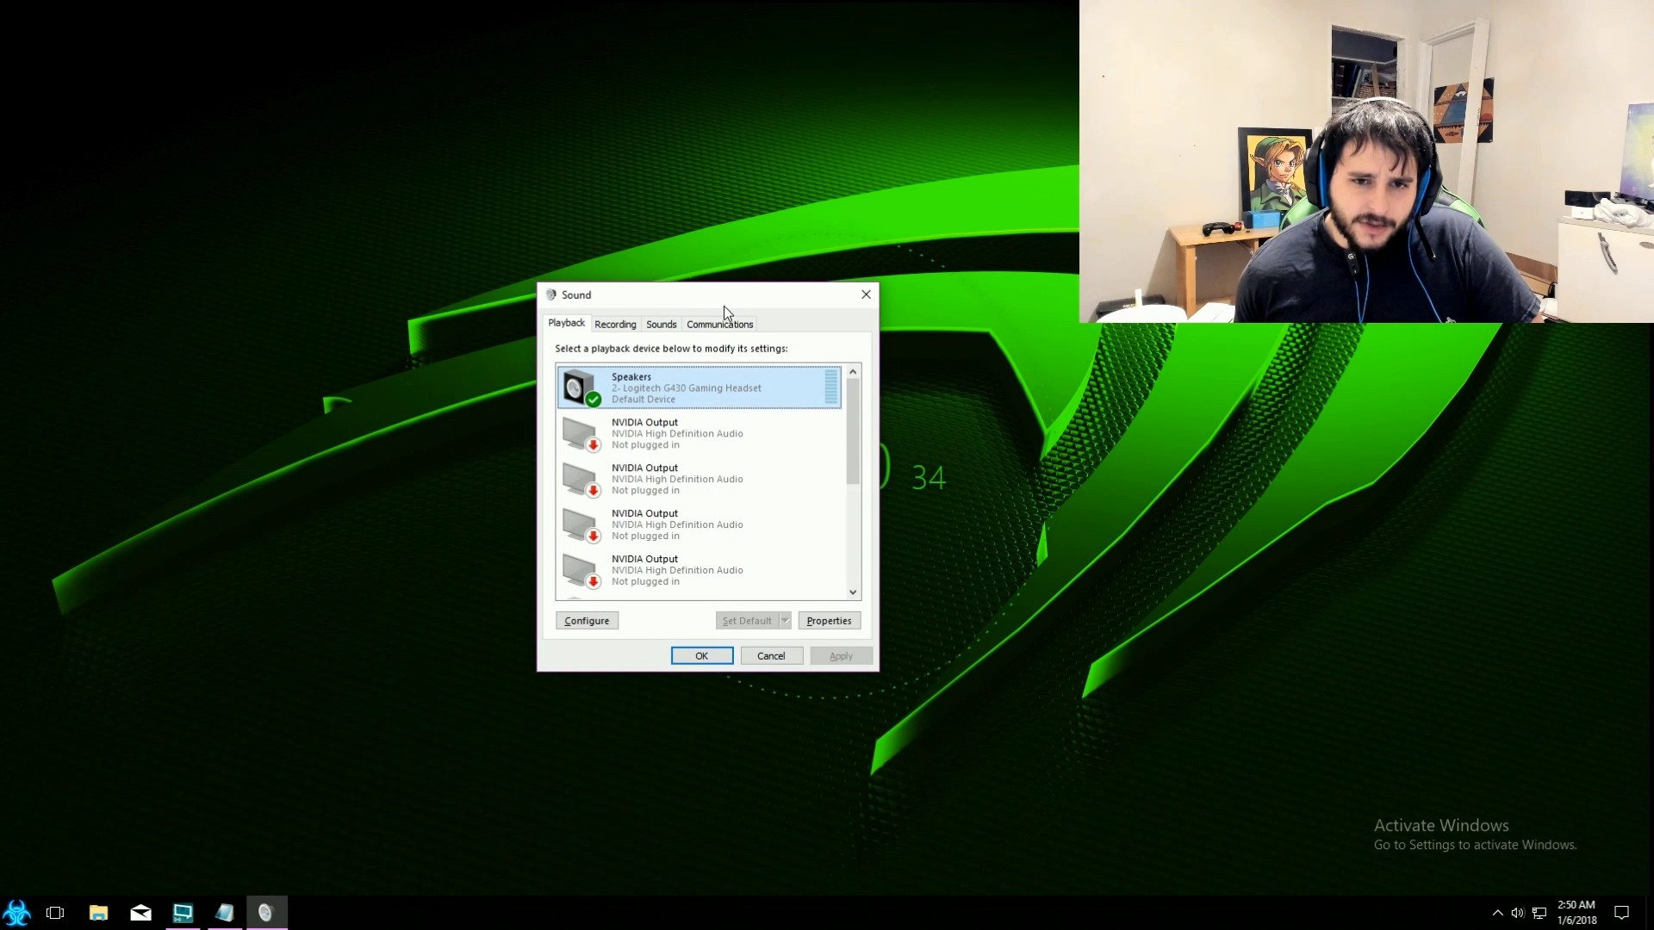
drag(723, 307, 741, 263)
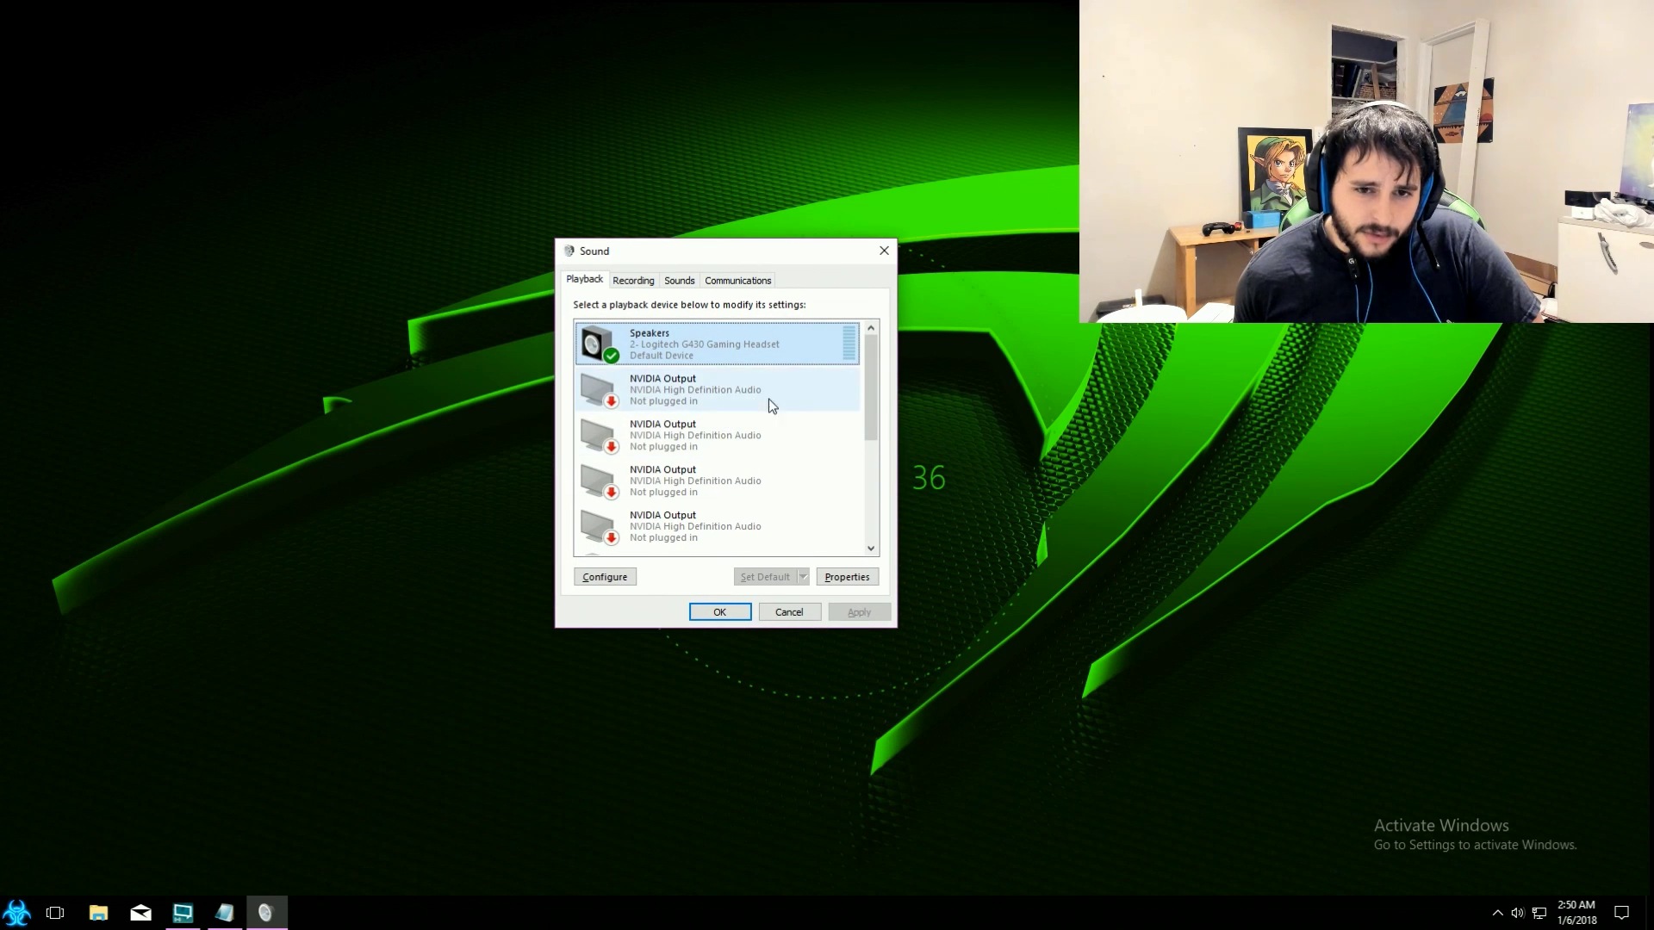
drag(871, 380, 857, 471)
click(711, 376)
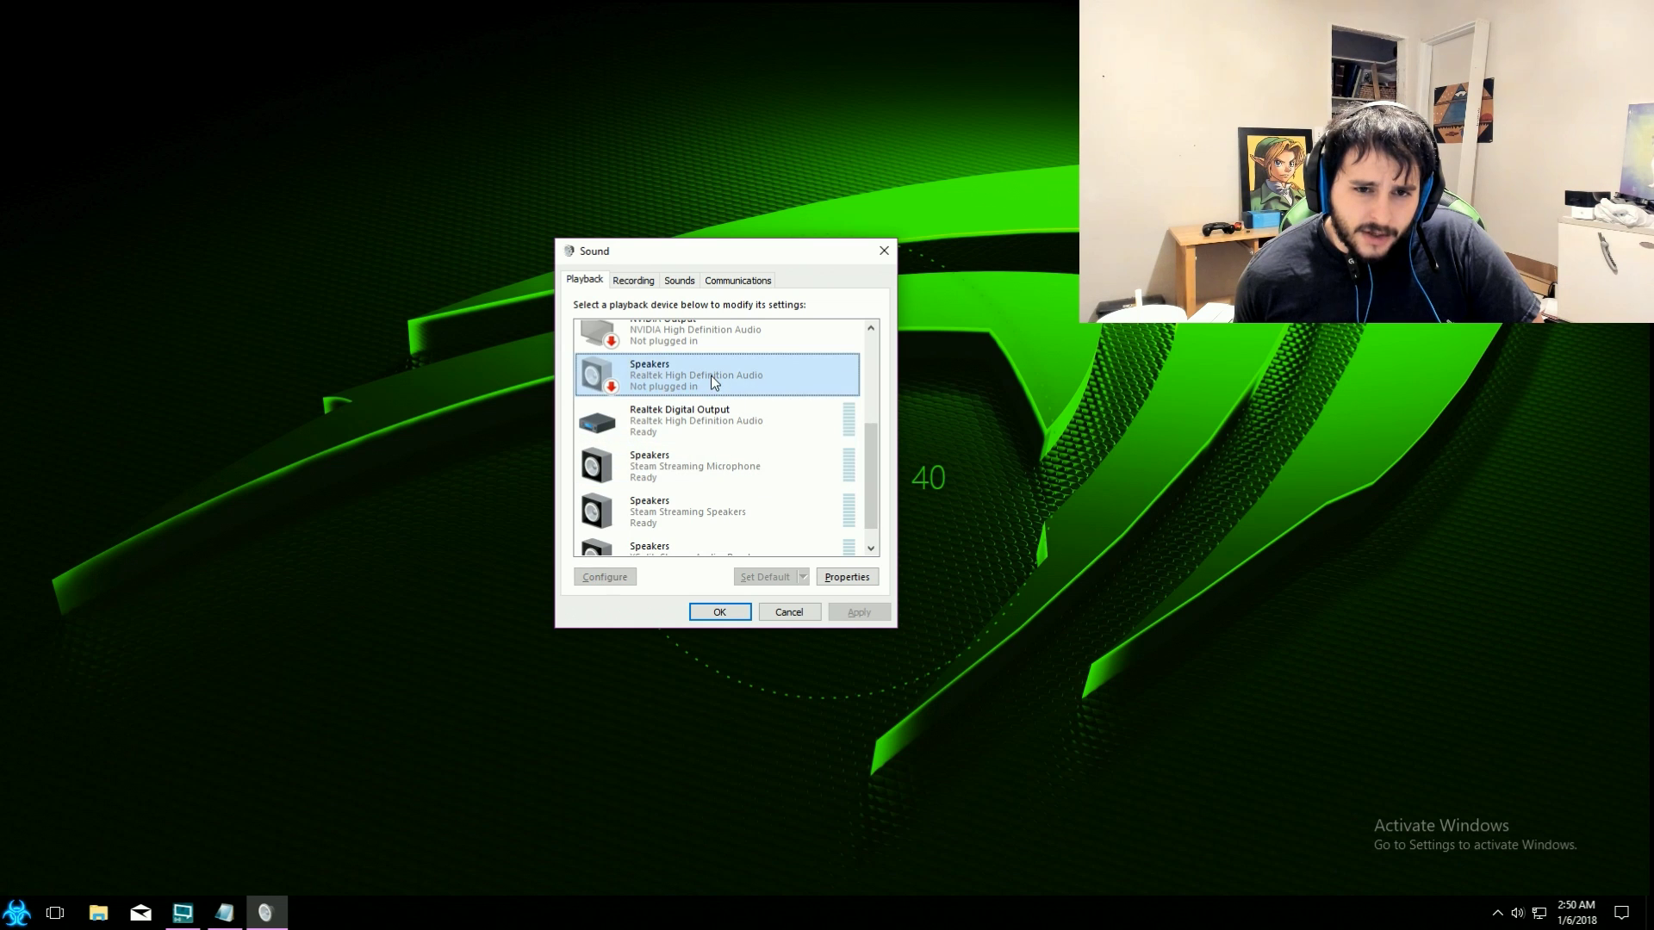
right_click(711, 382)
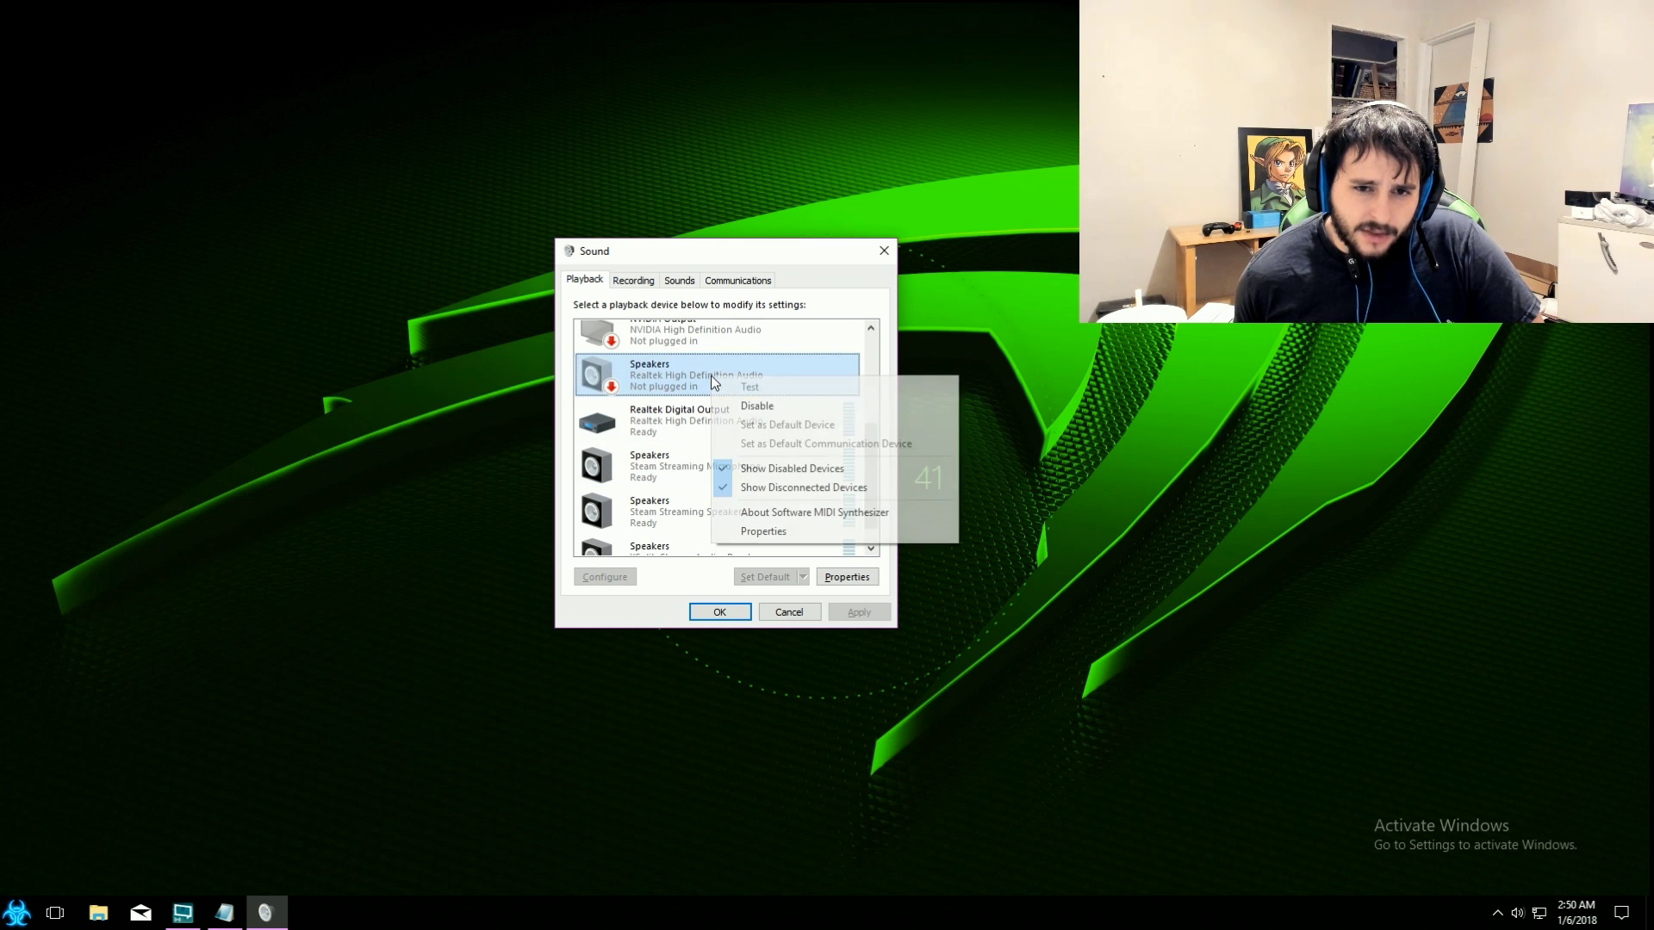
click(792, 532)
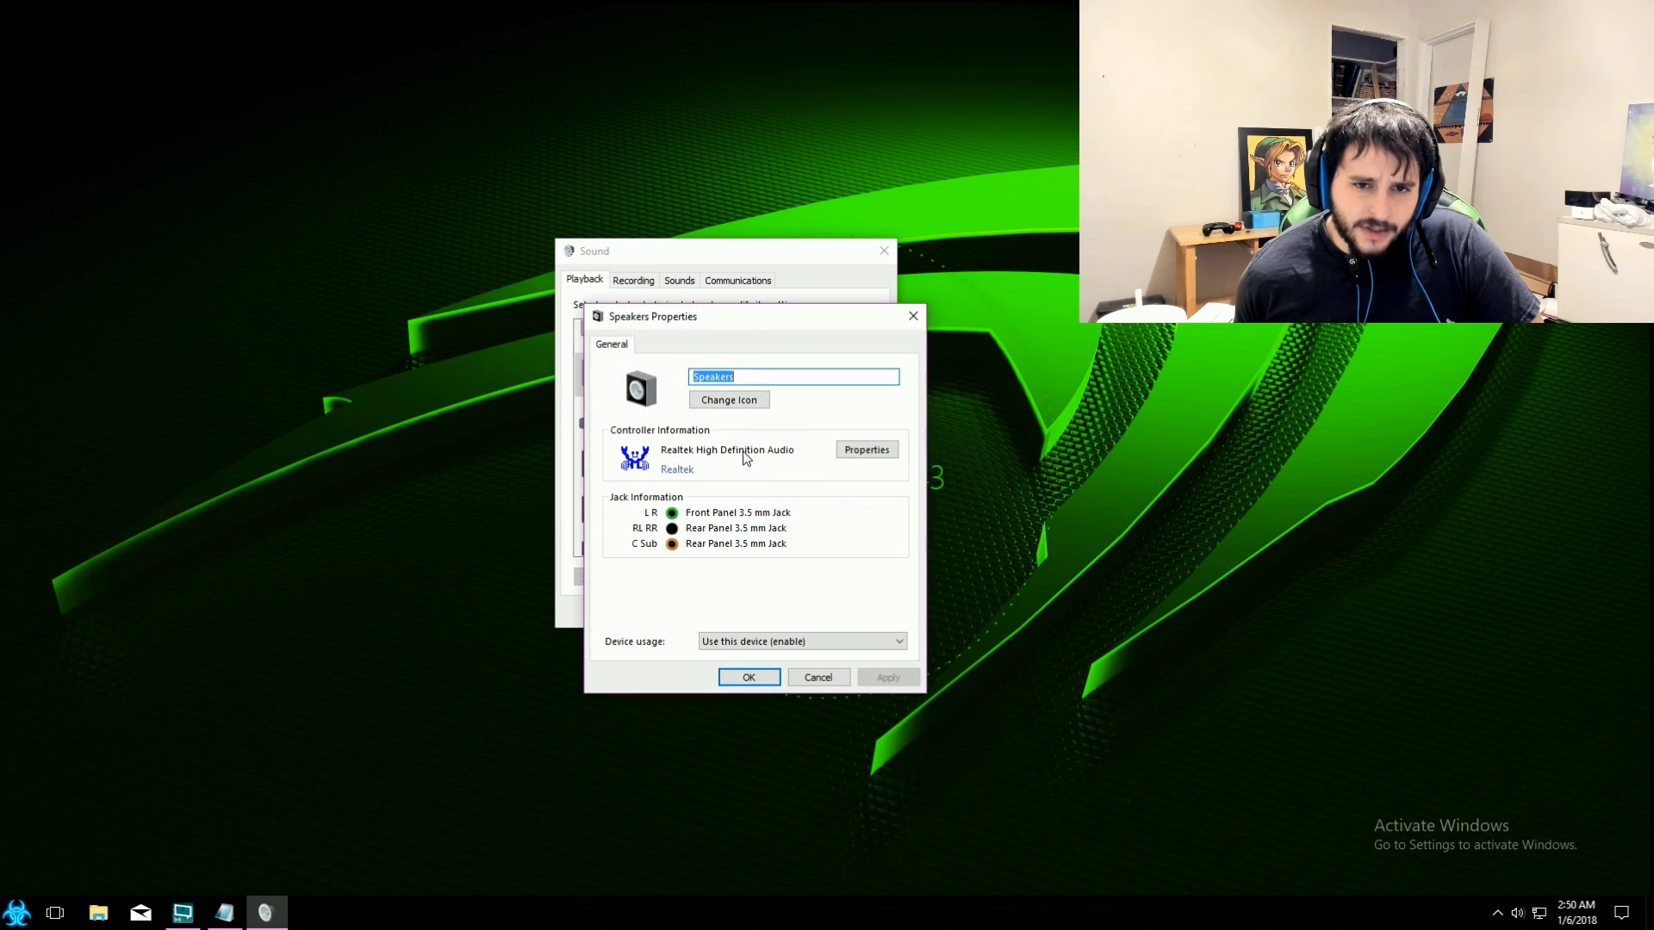
click(911, 318)
right_click(706, 379)
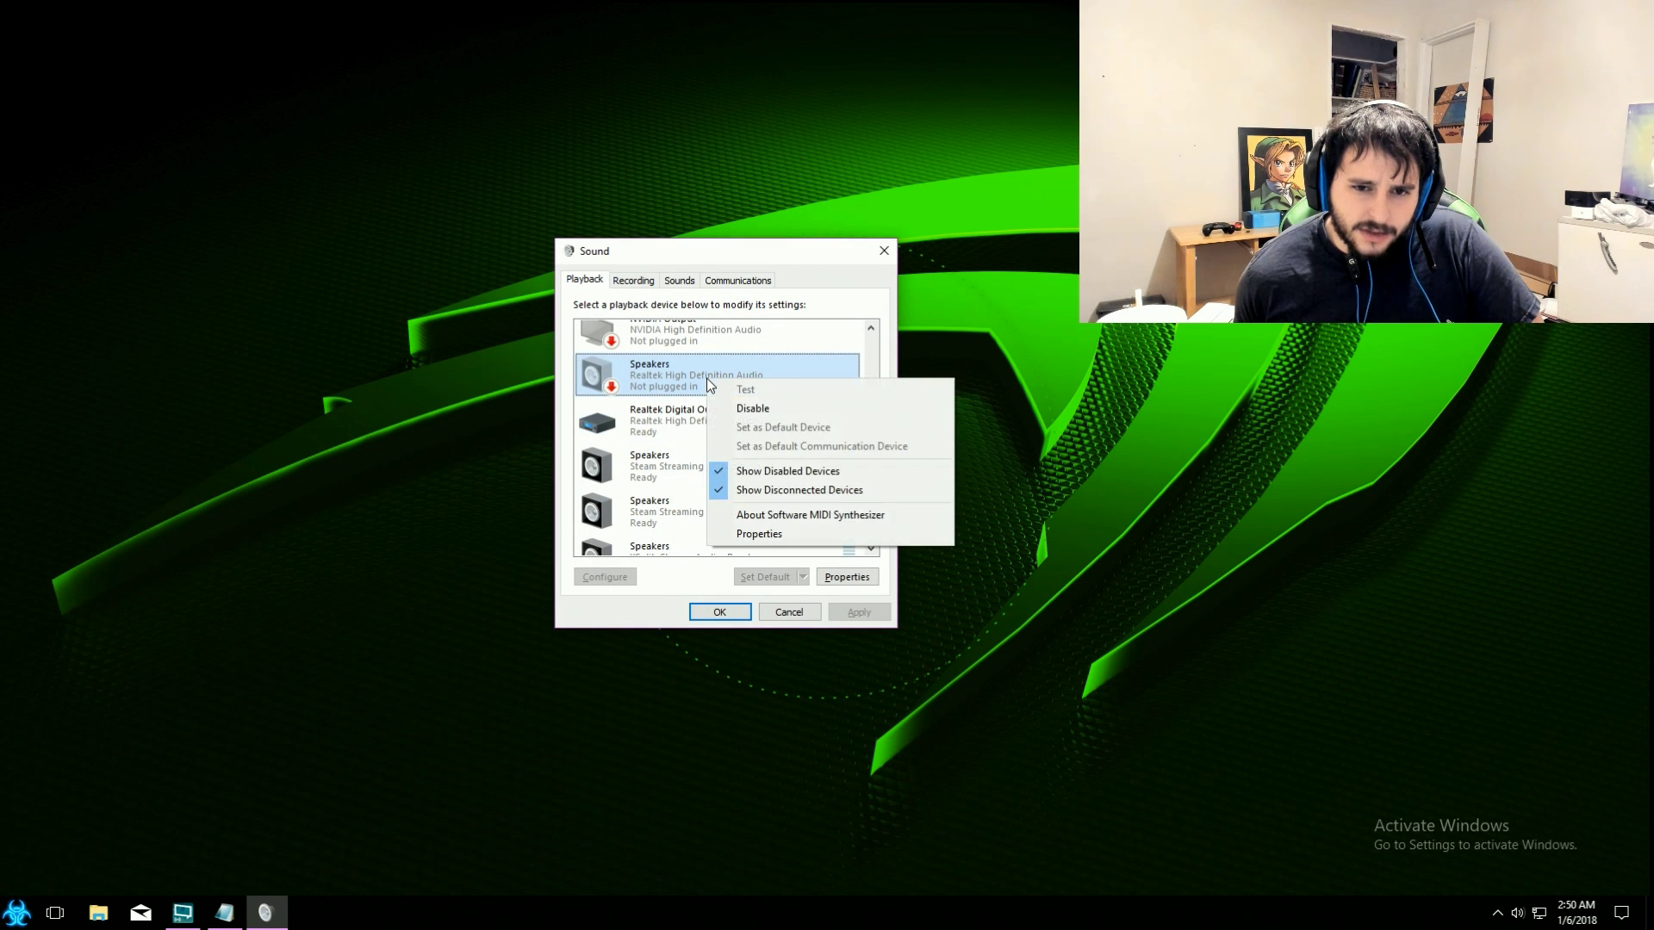
click(787, 532)
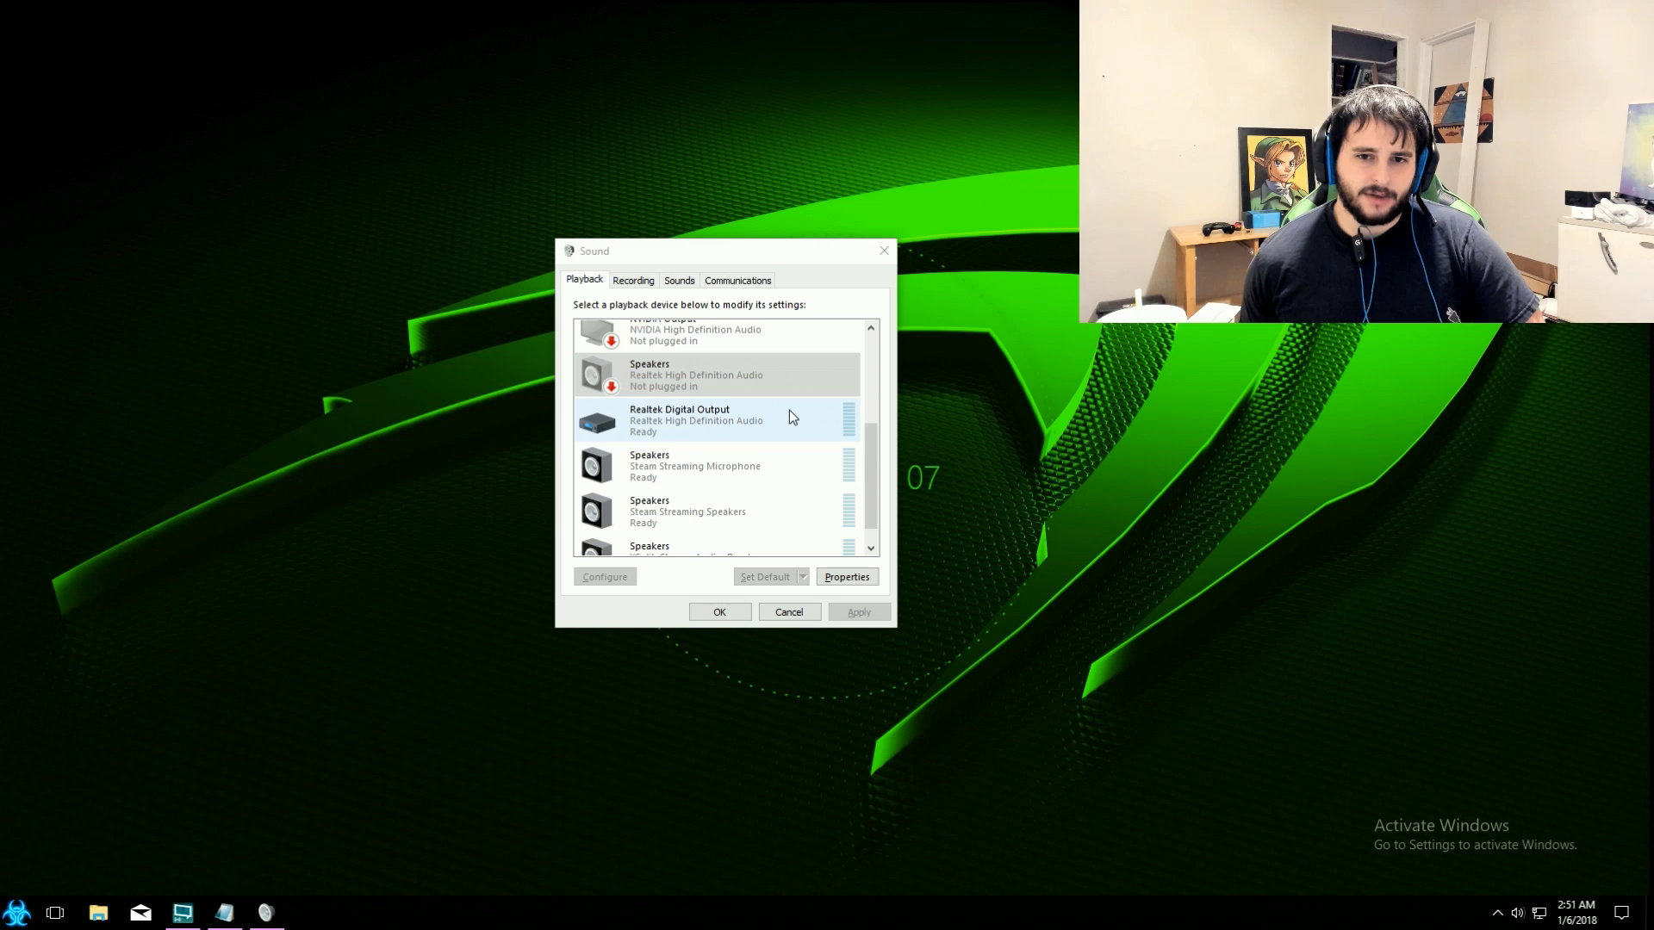
right_click(762, 363)
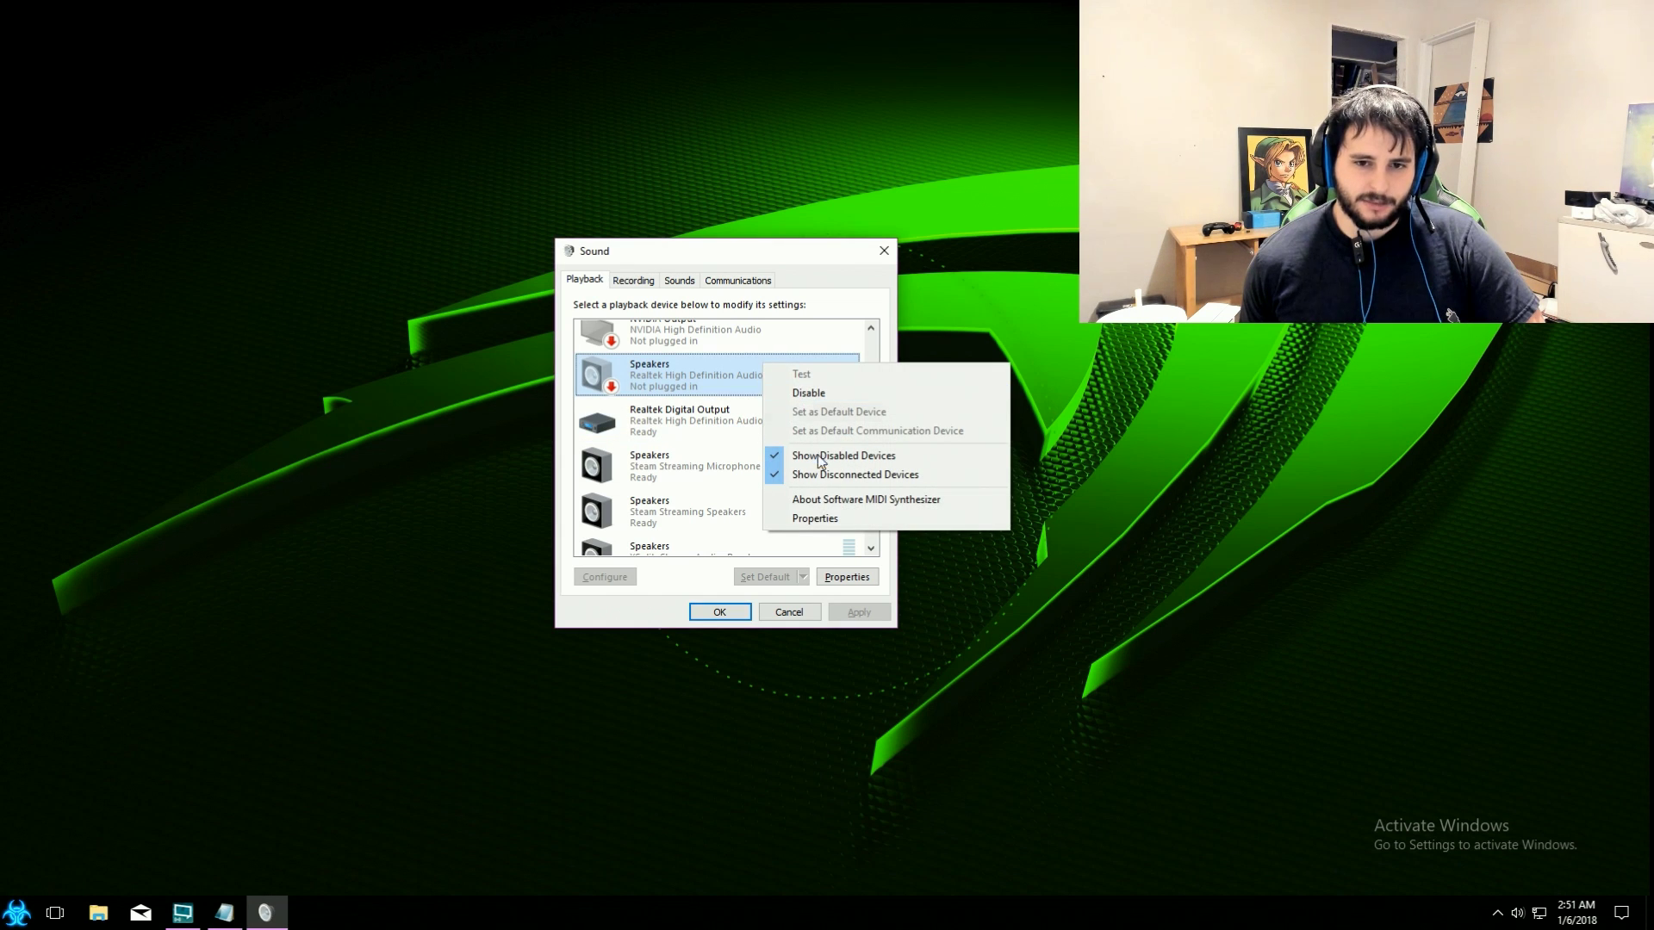
click(814, 518)
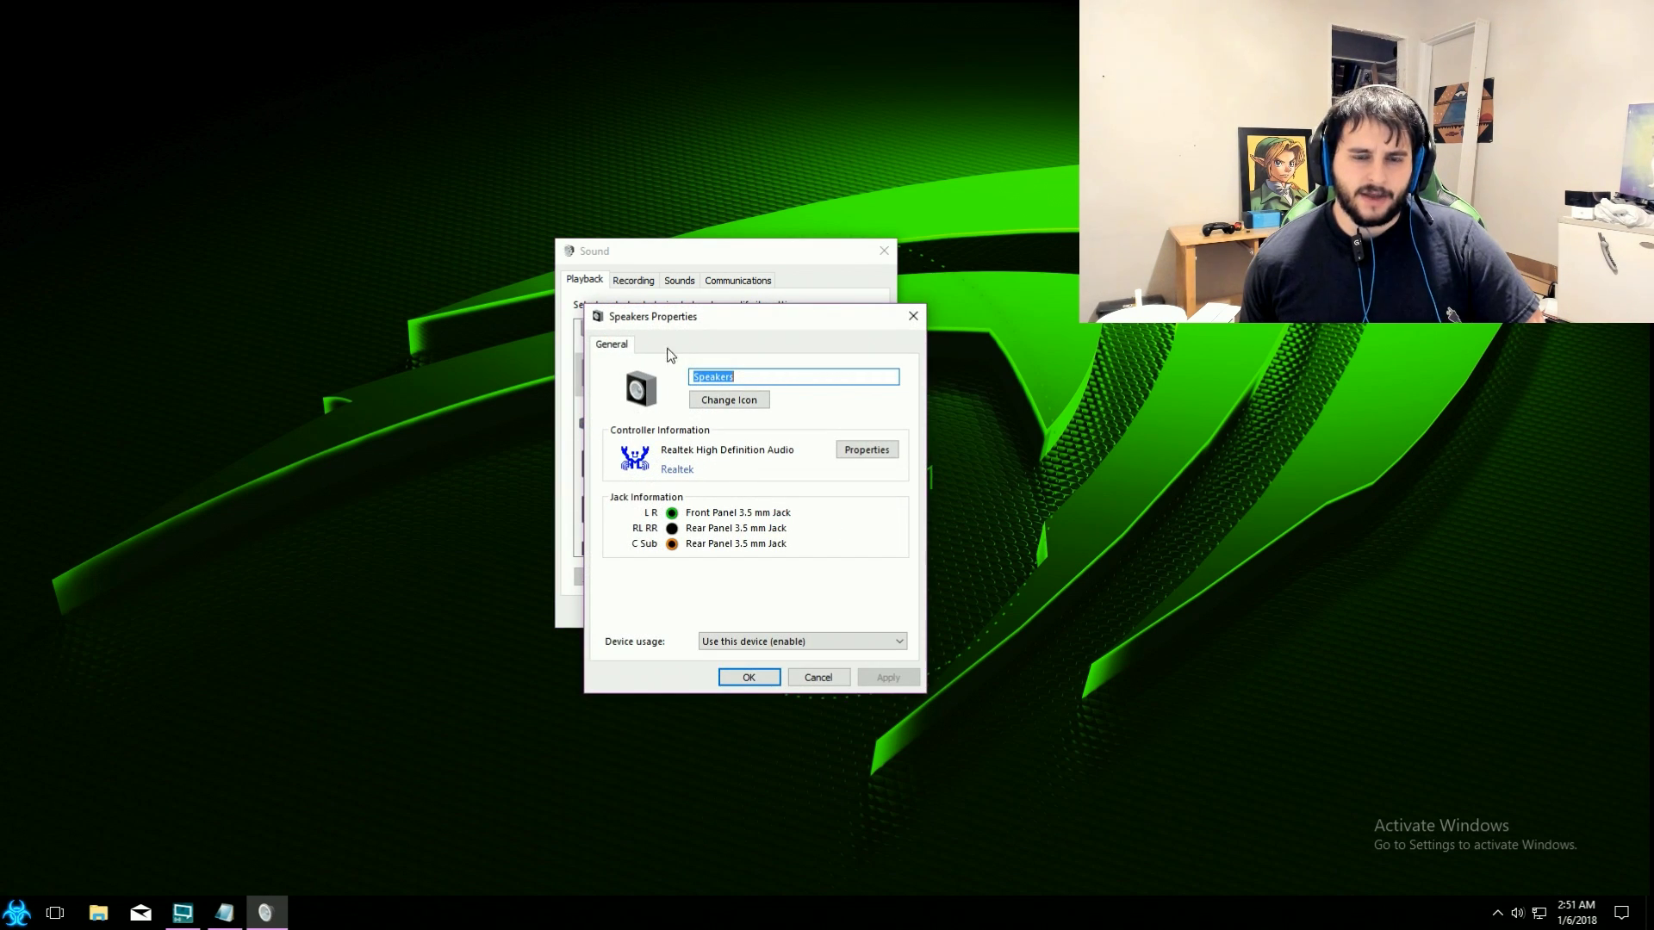
click(912, 317)
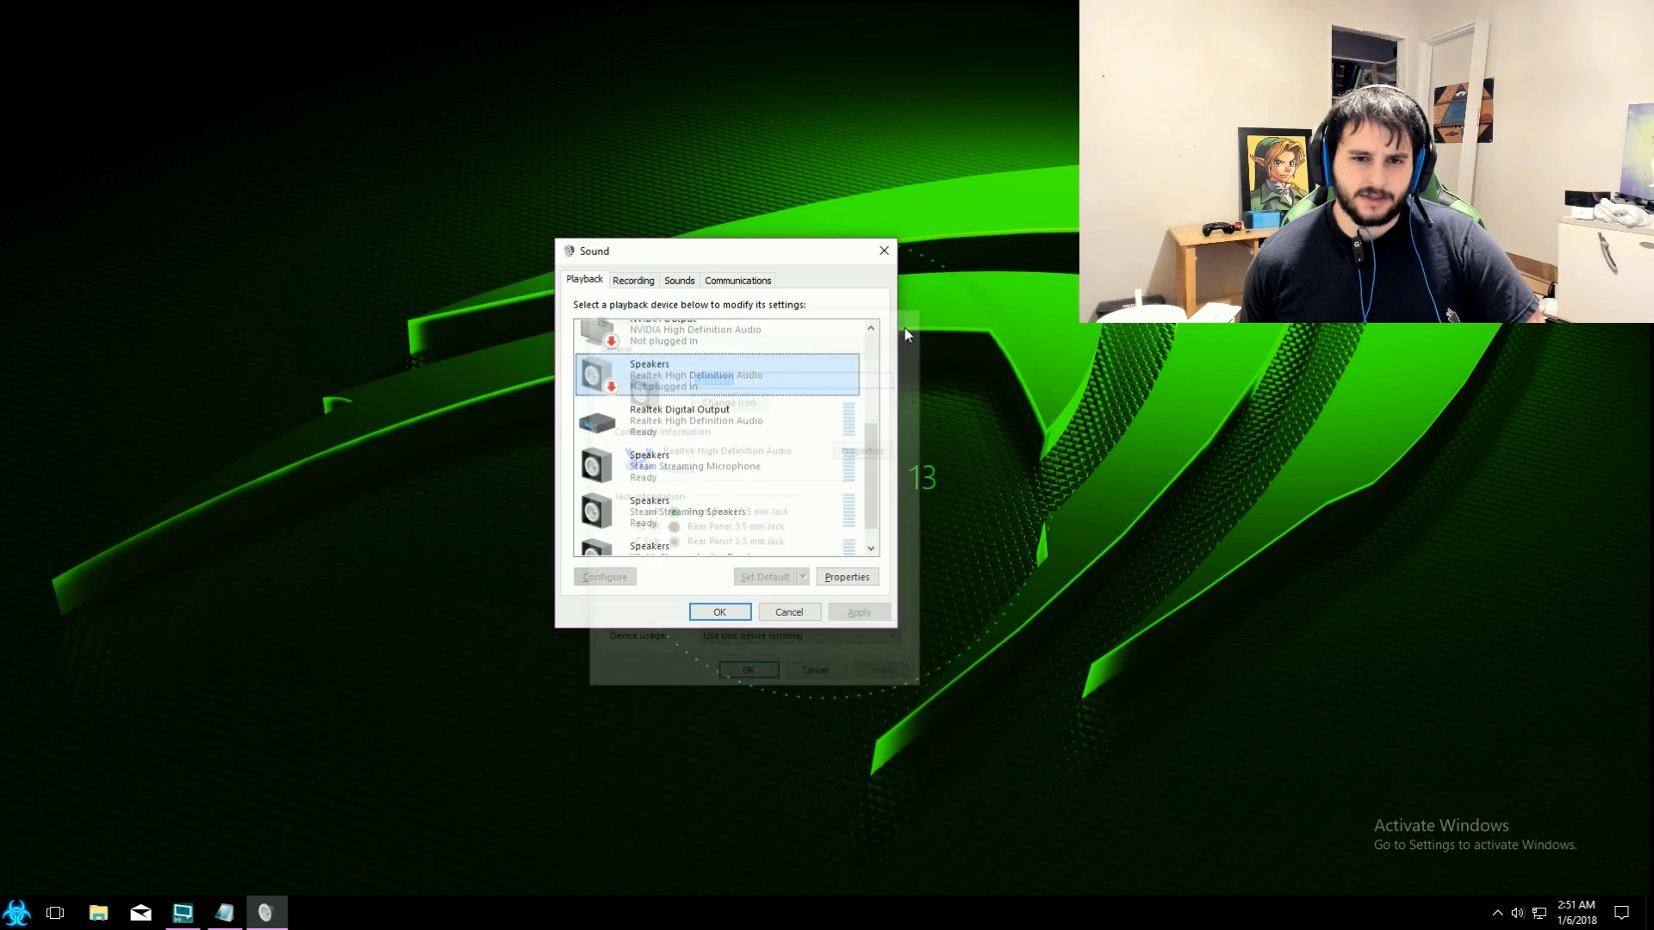
scroll(737, 464, up, 3)
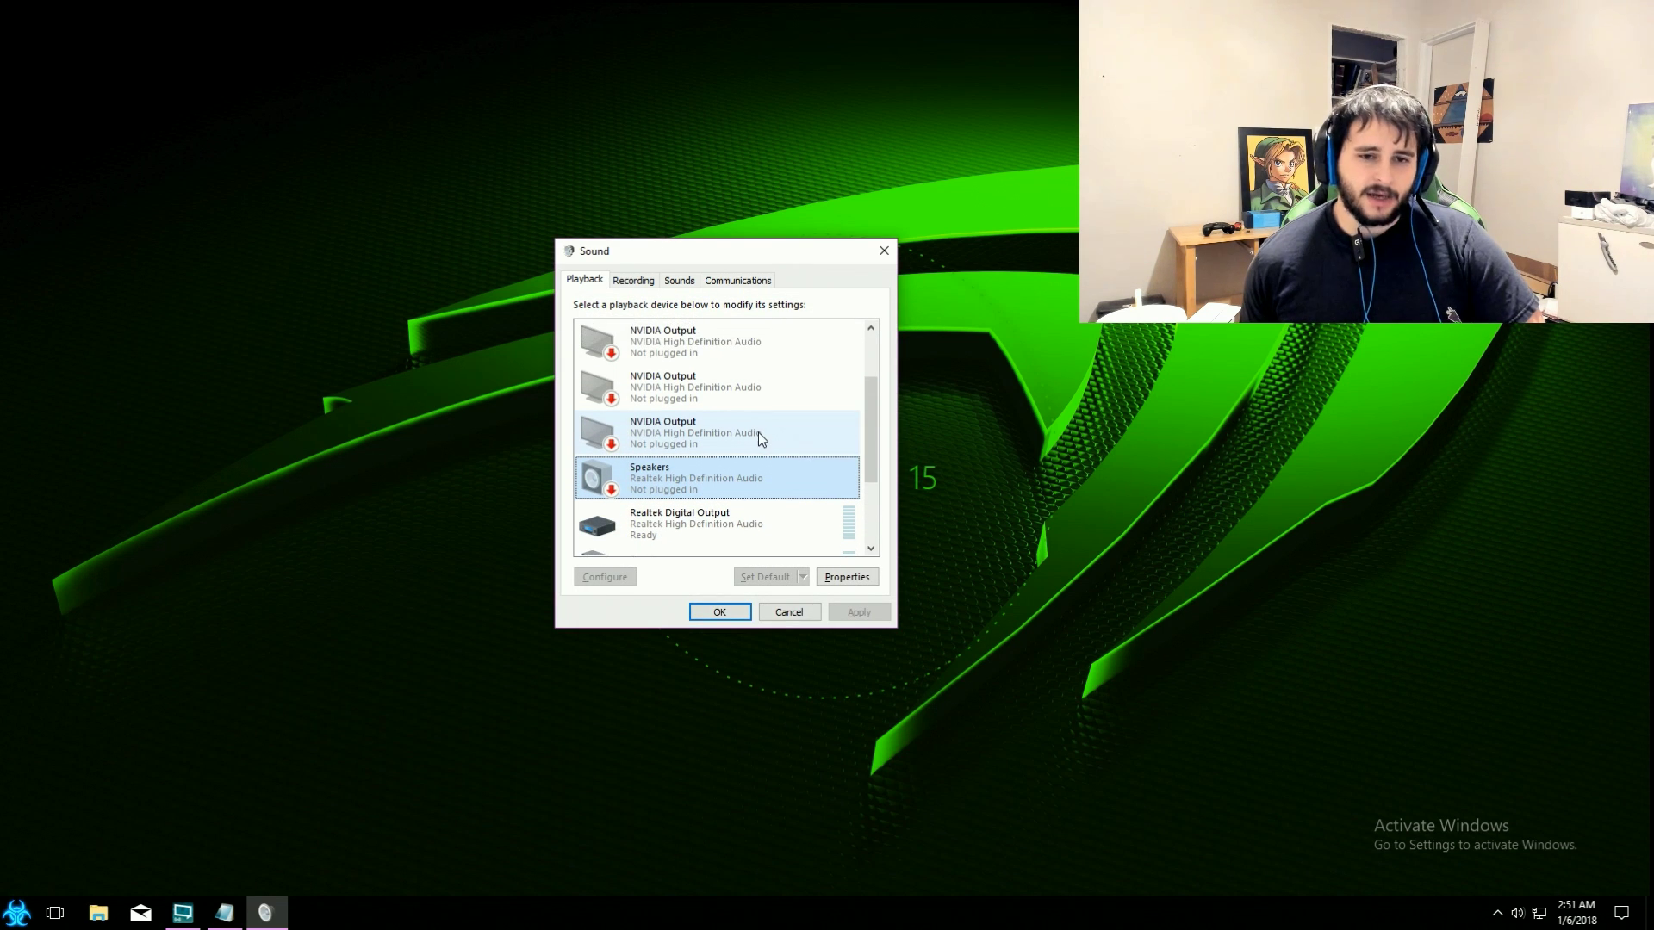
scroll(754, 437, up, 2)
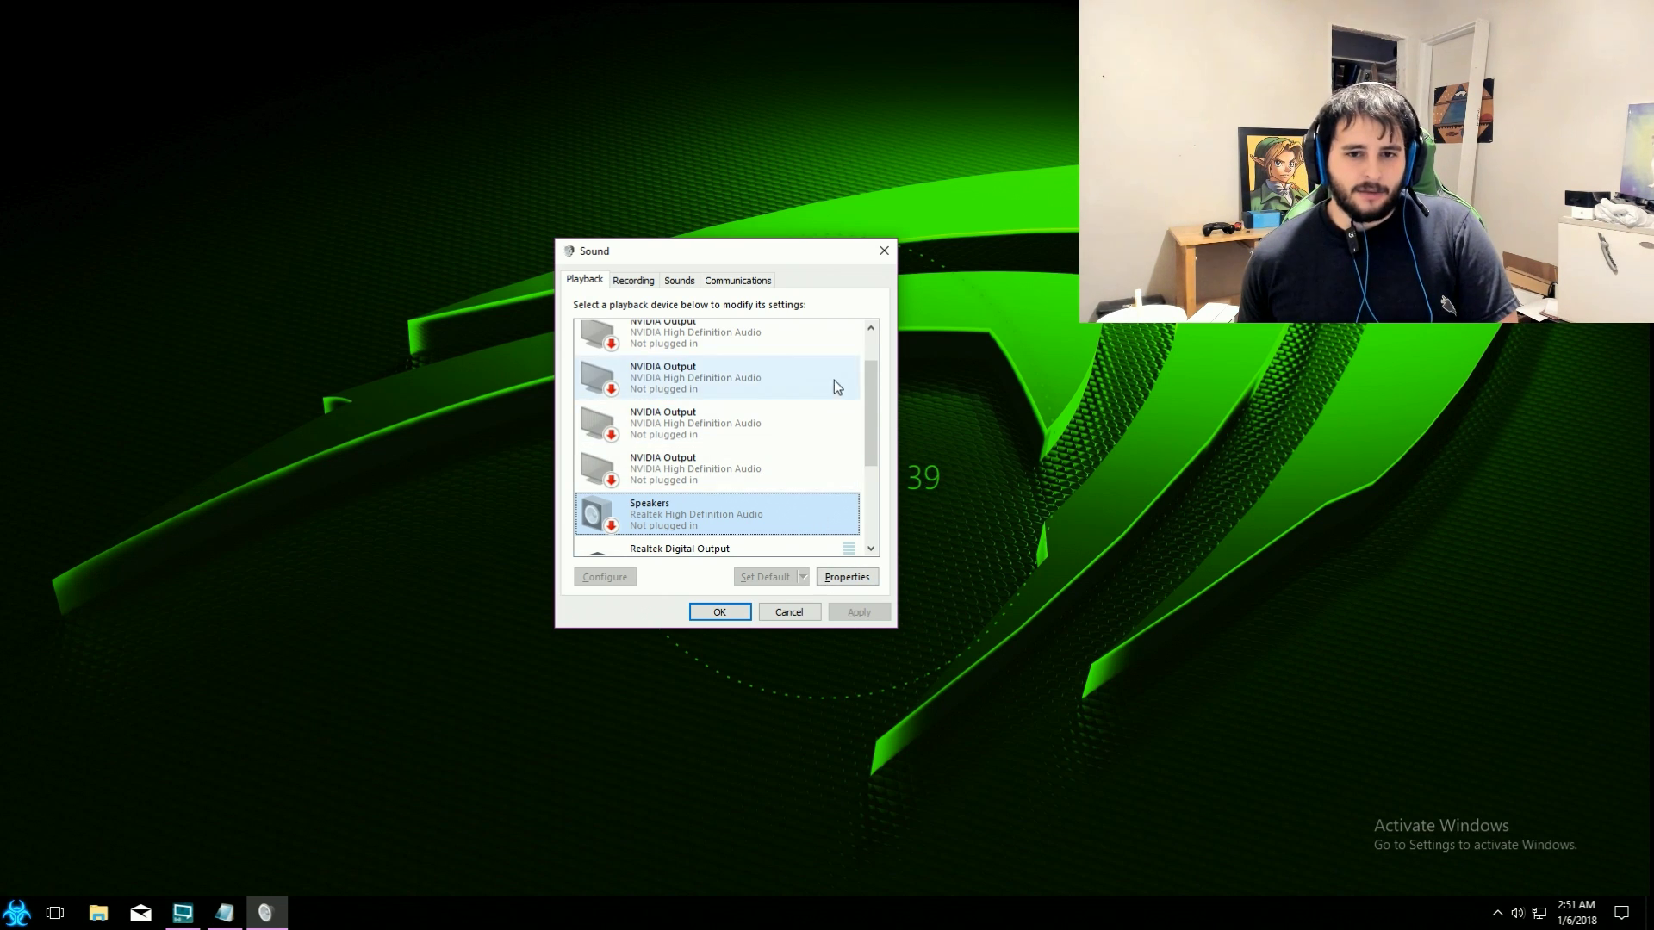
- Scroll the playback list to the top and close Sound with OK, keeping the G430 as default
drag(871, 413, 868, 370)
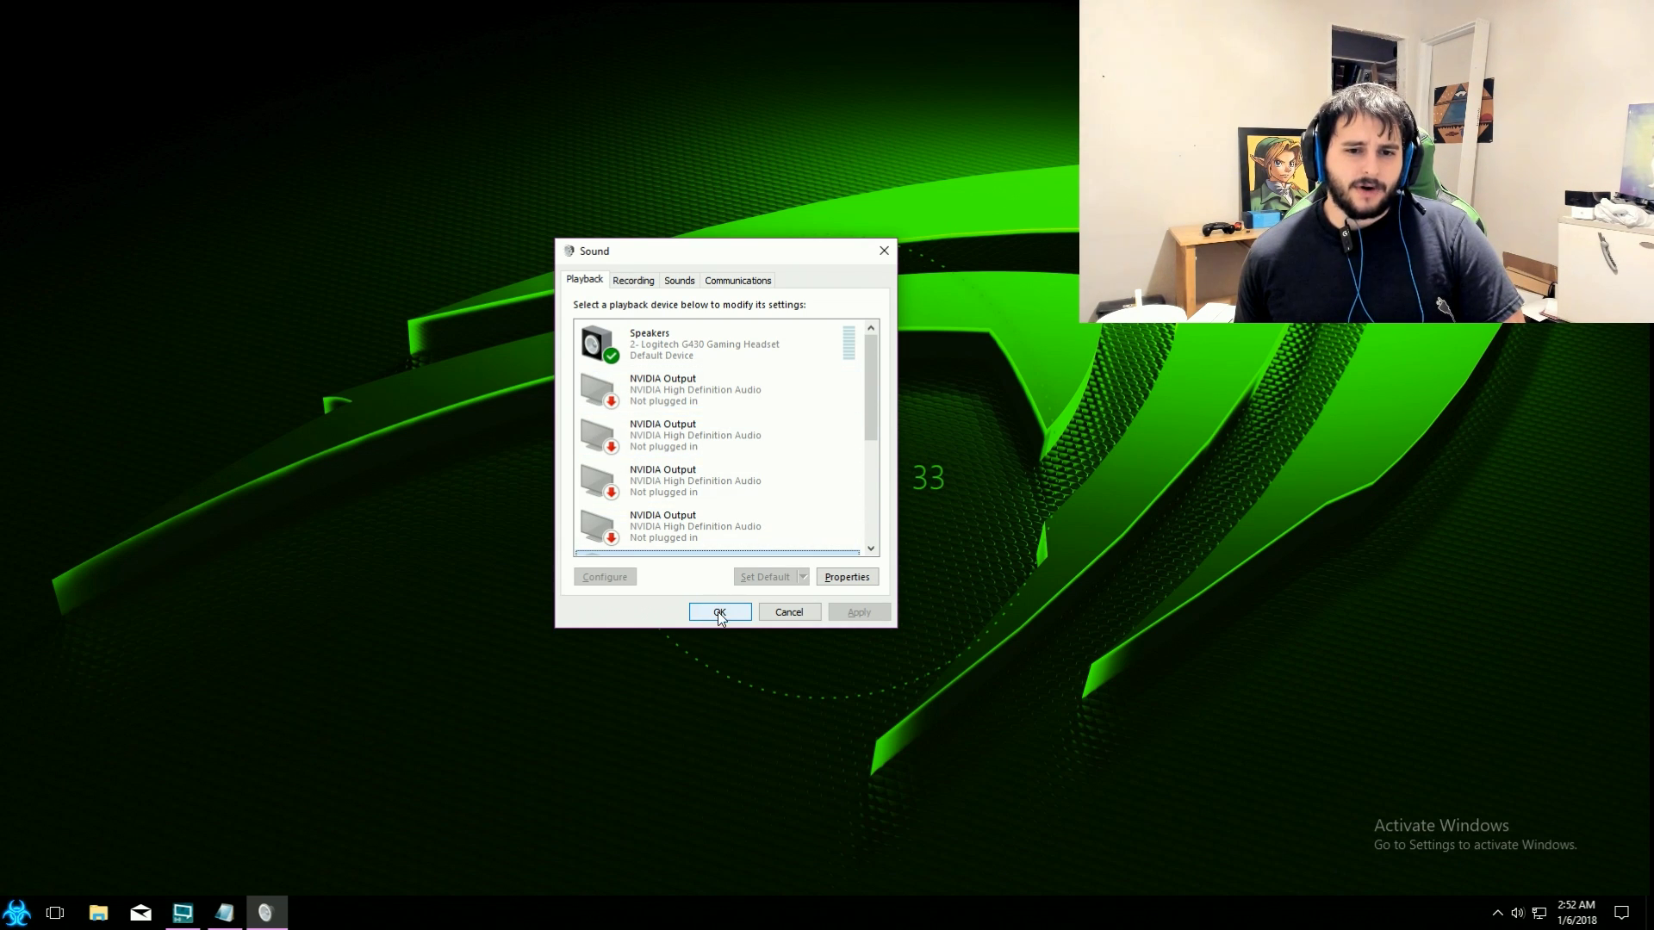
click(720, 612)
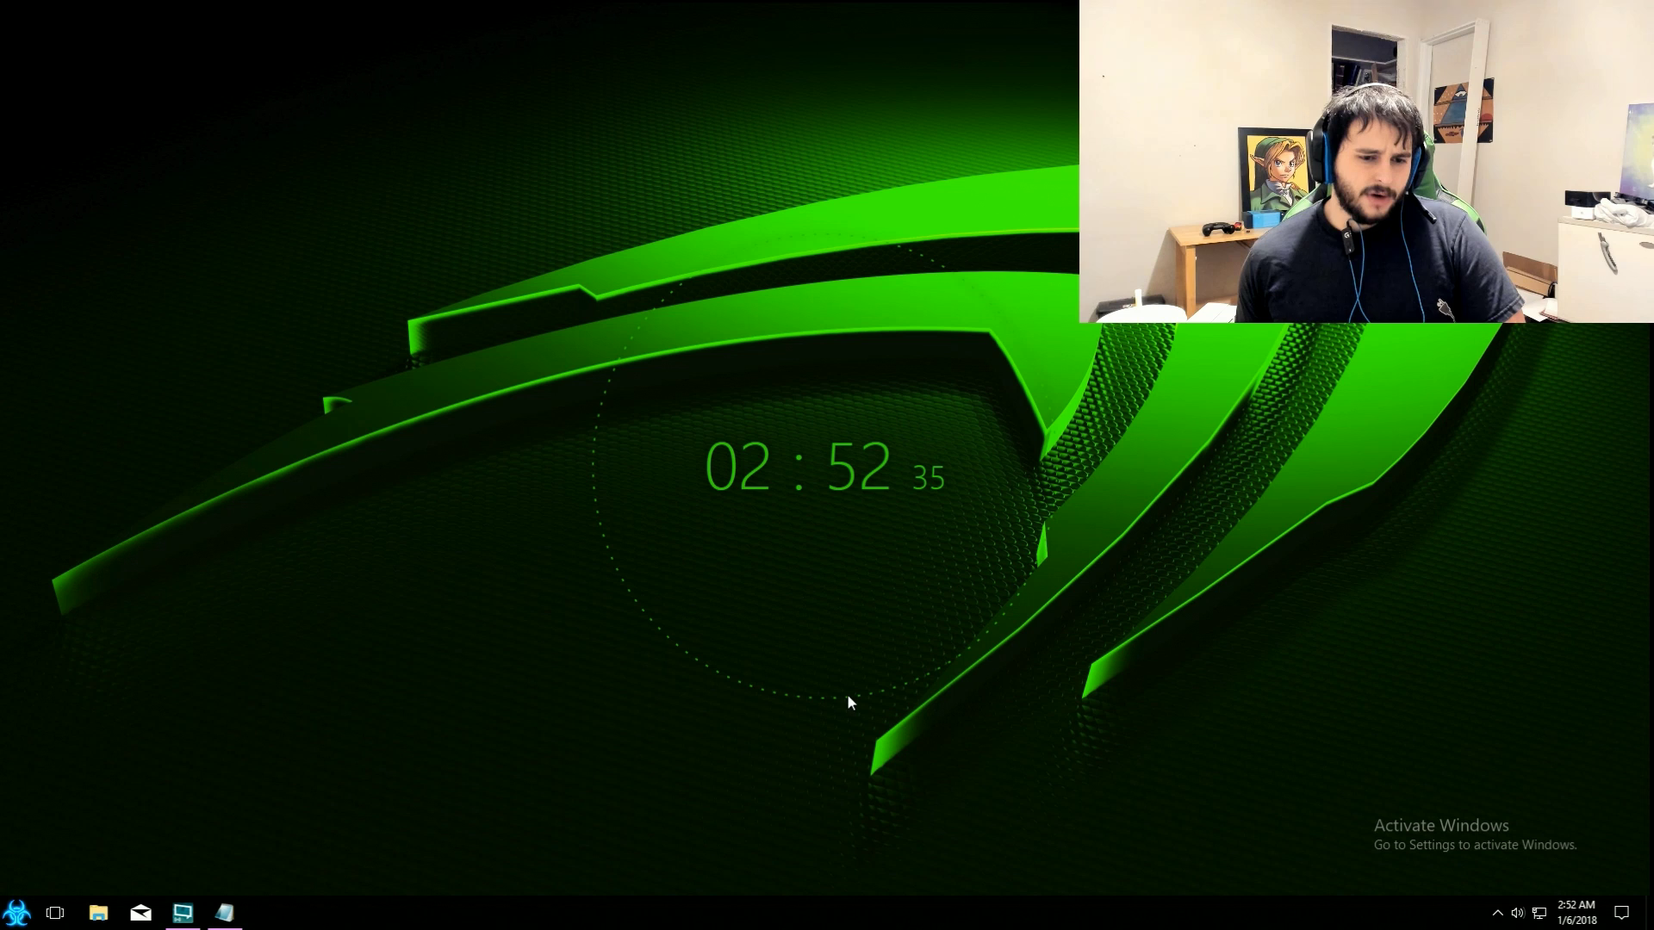
- Copy the chrome://flags/ address from the Notepad notes and launch Google Chrome from Start
click(226, 912)
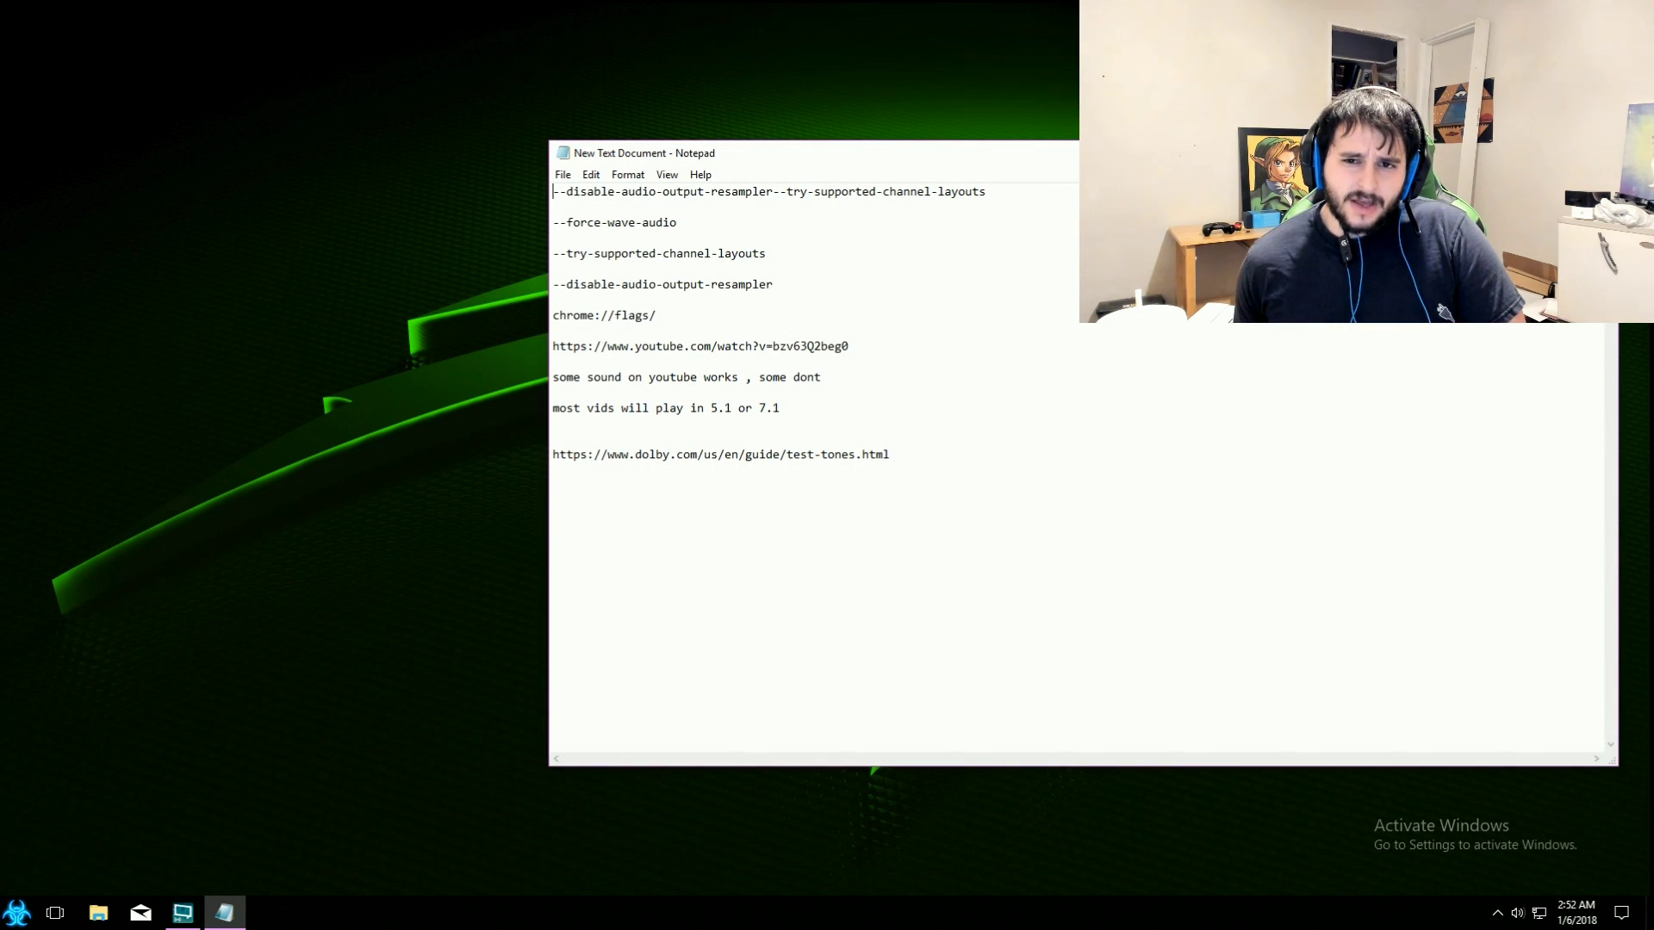
drag(775, 153, 1009, 230)
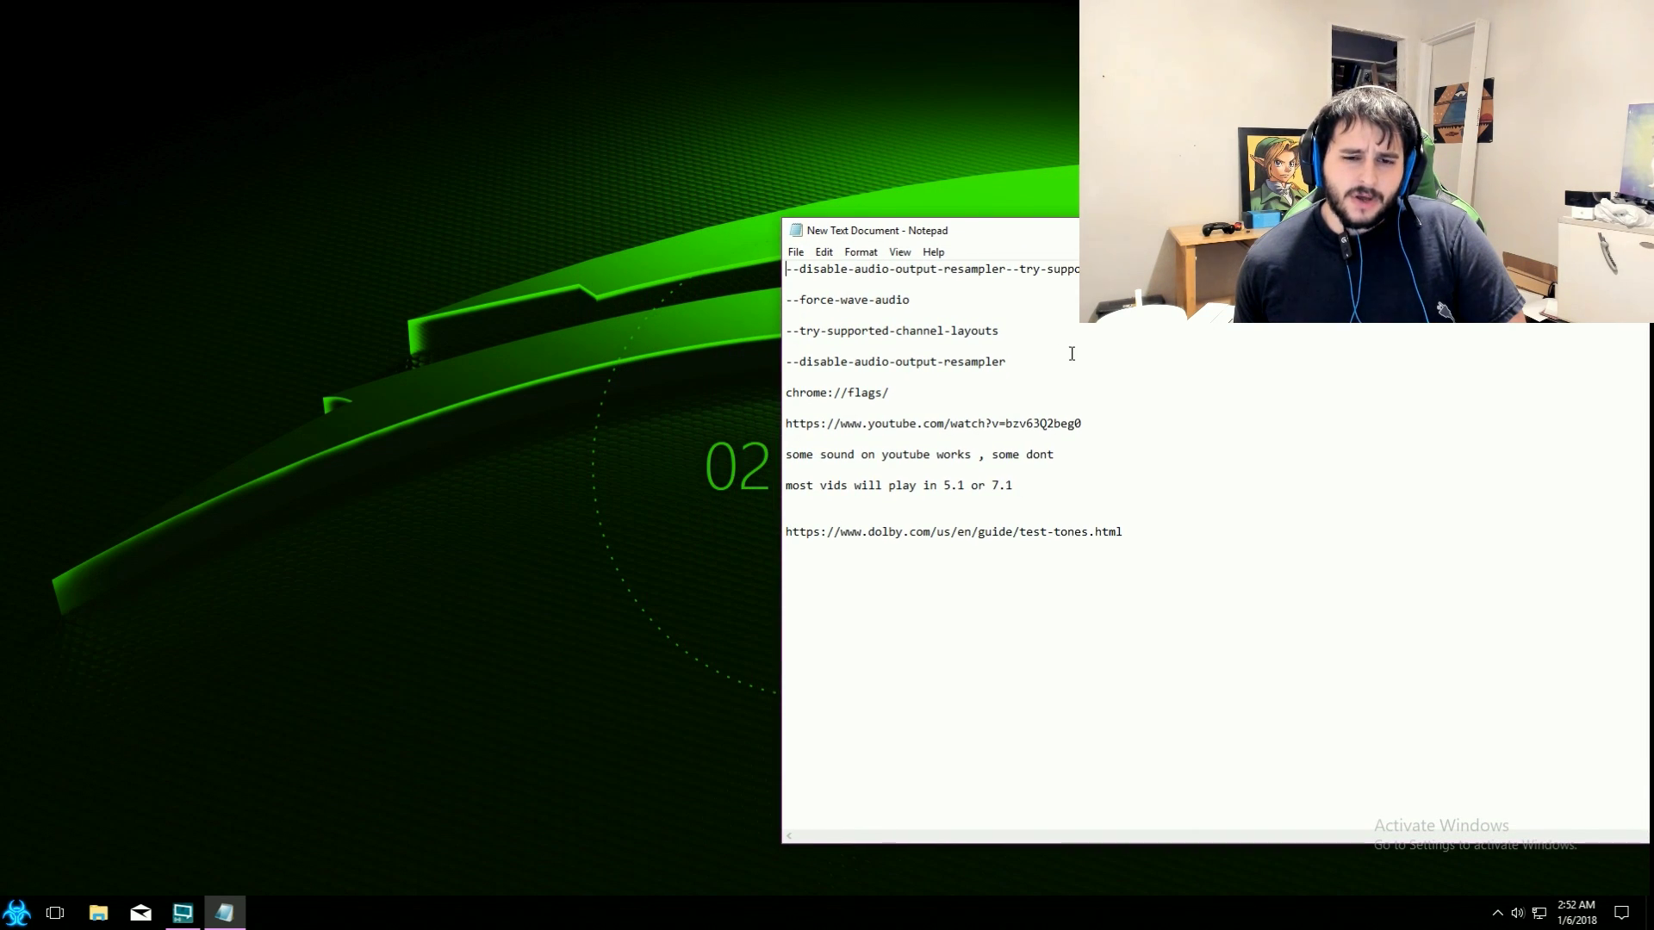
click(884, 394)
drag(884, 393, 767, 399)
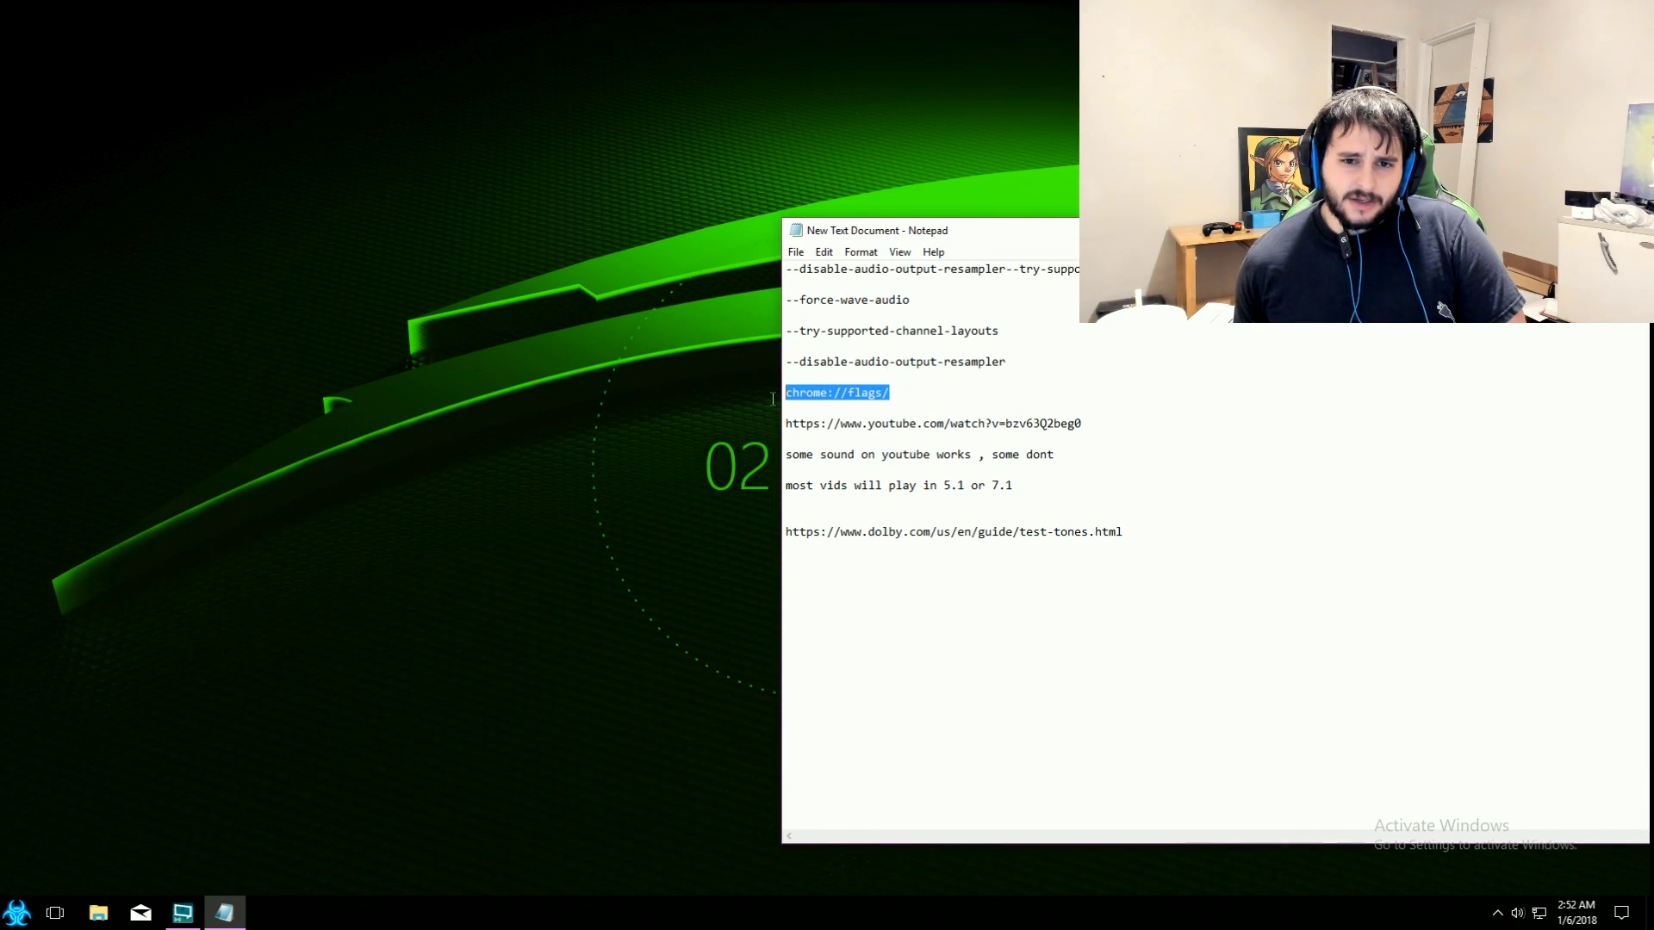
right_click(864, 395)
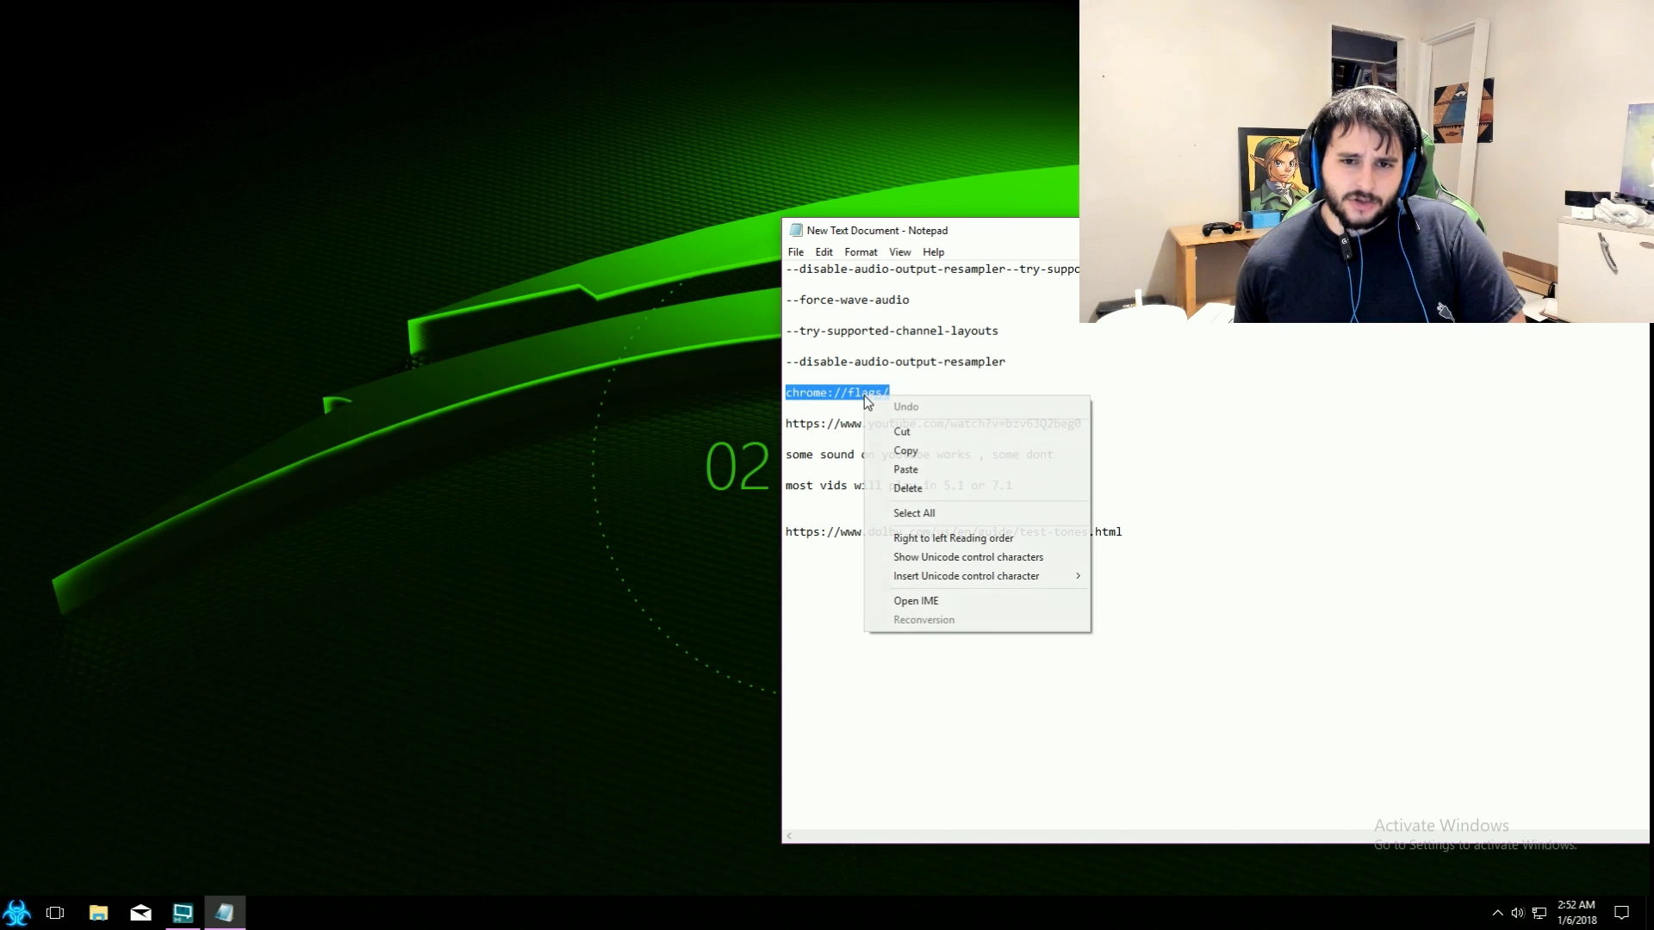
click(921, 453)
click(15, 911)
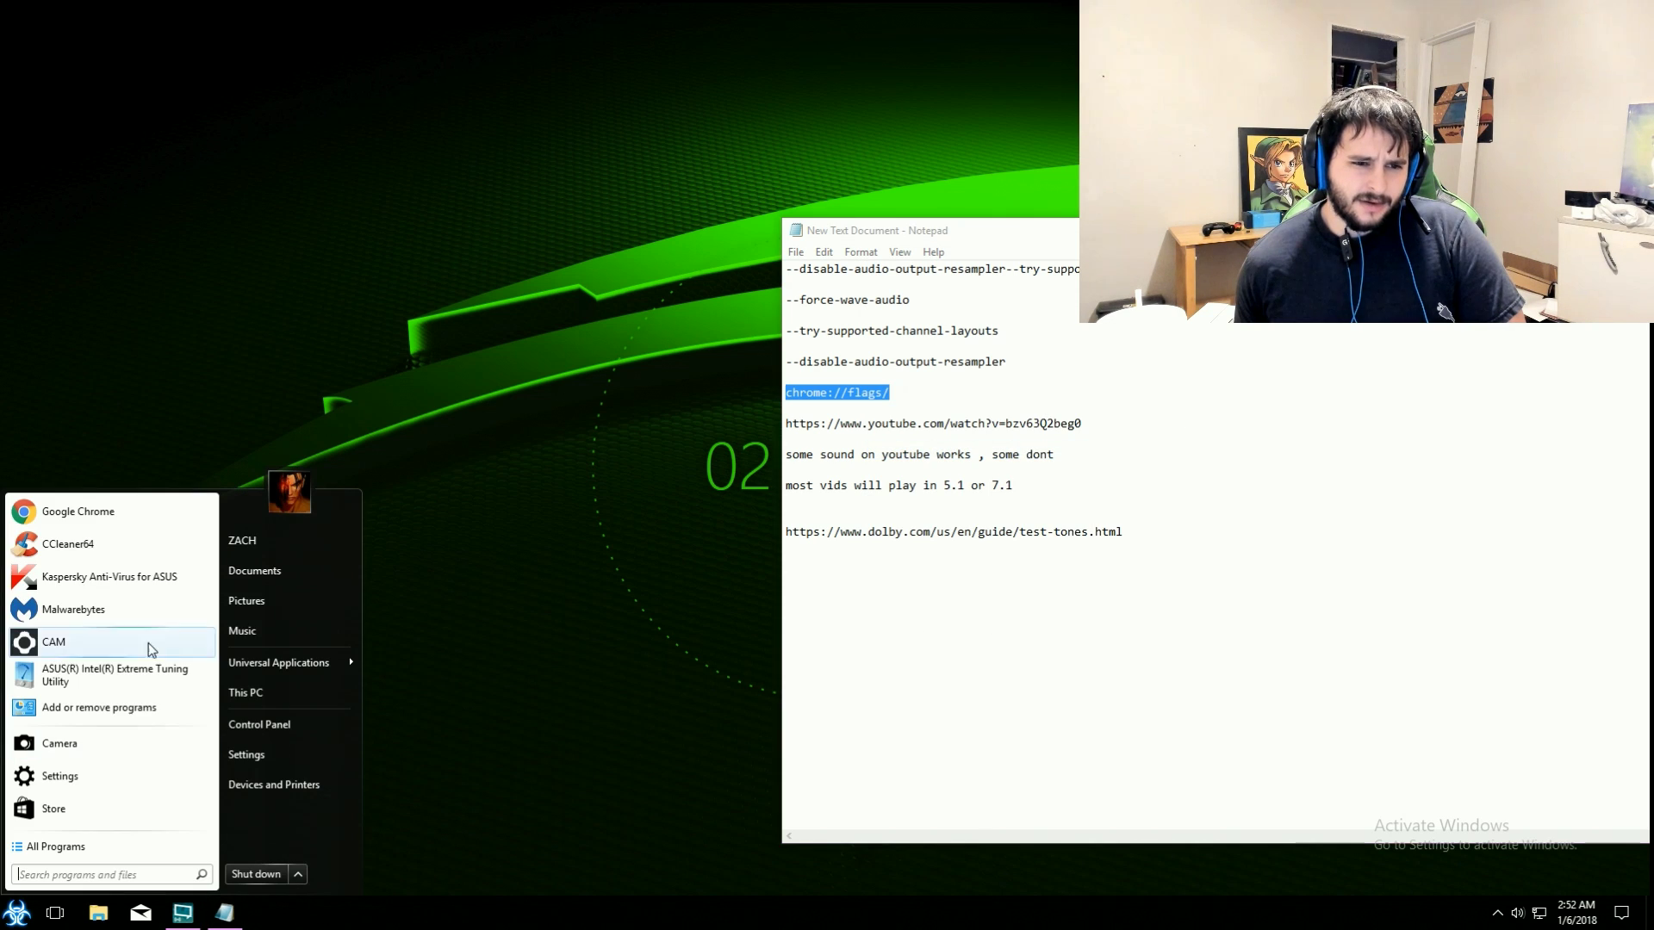
click(169, 515)
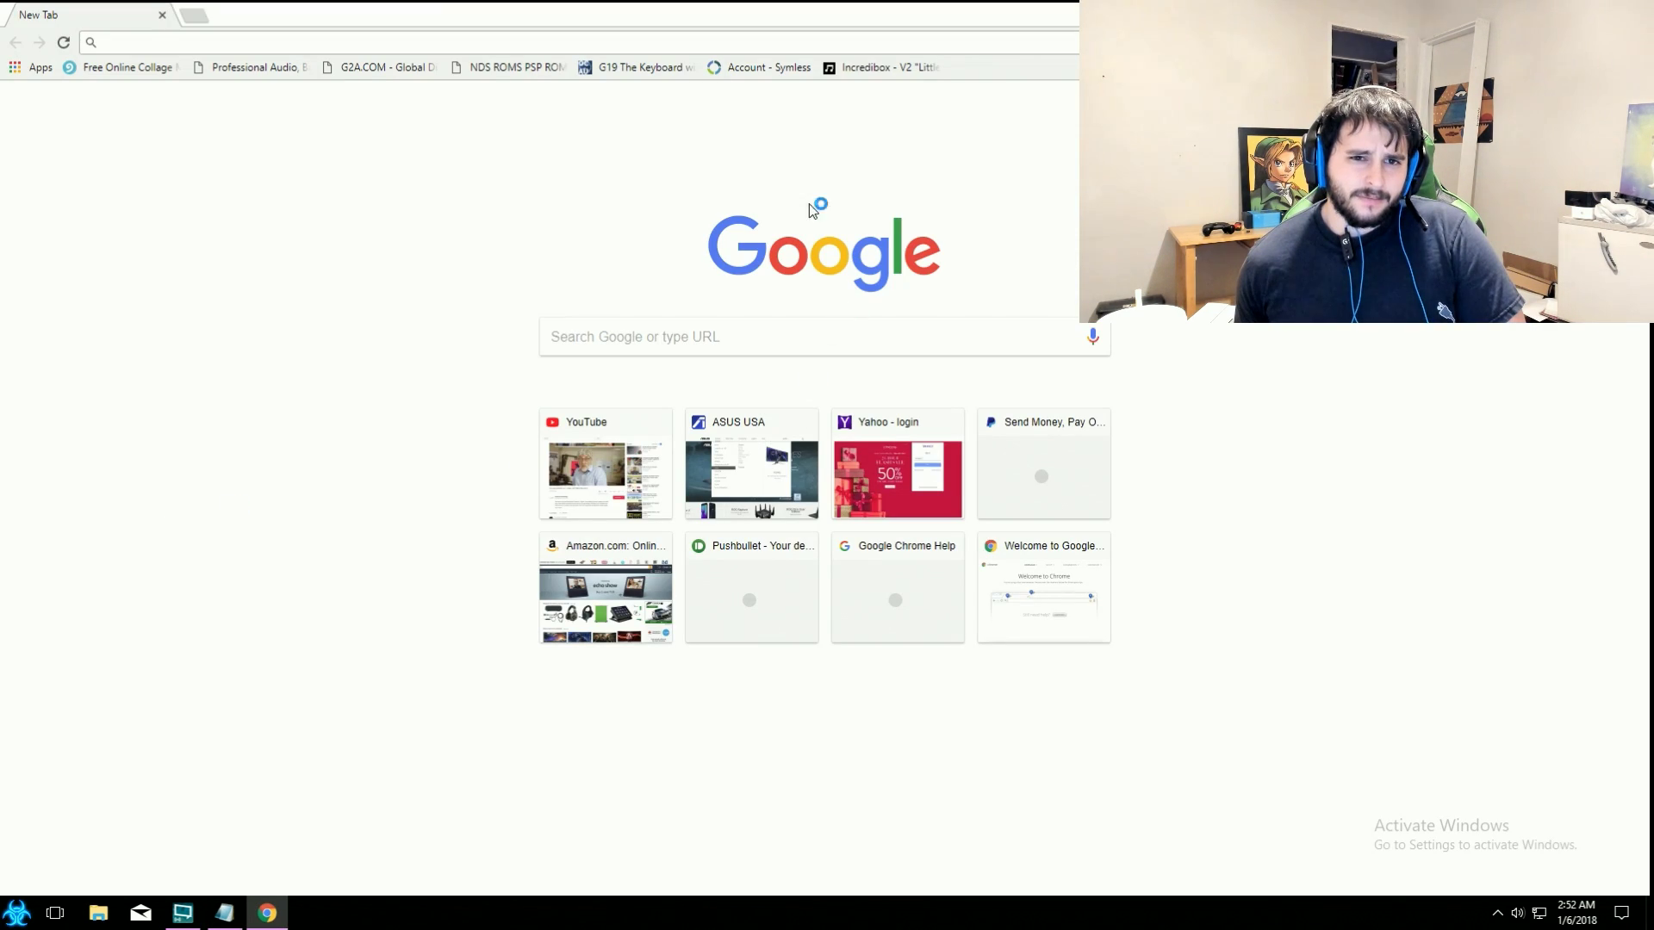
- Load chrome://flags and search 'try' to reach the try-supported-channel-layouts flag
right_click(732, 40)
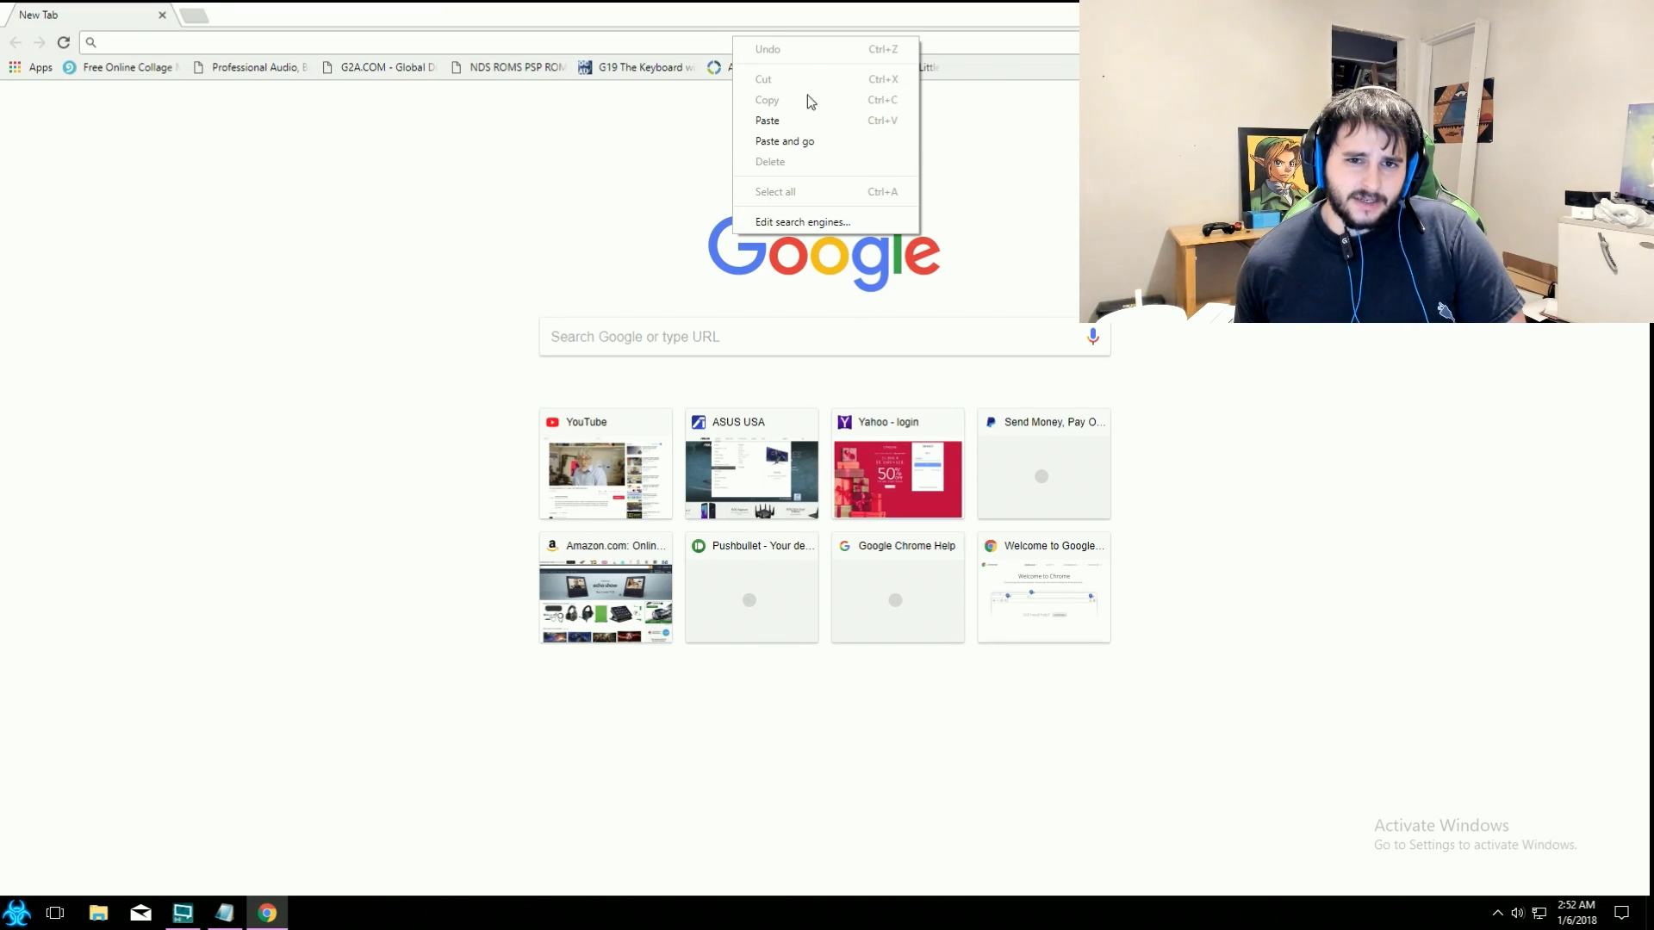
click(829, 143)
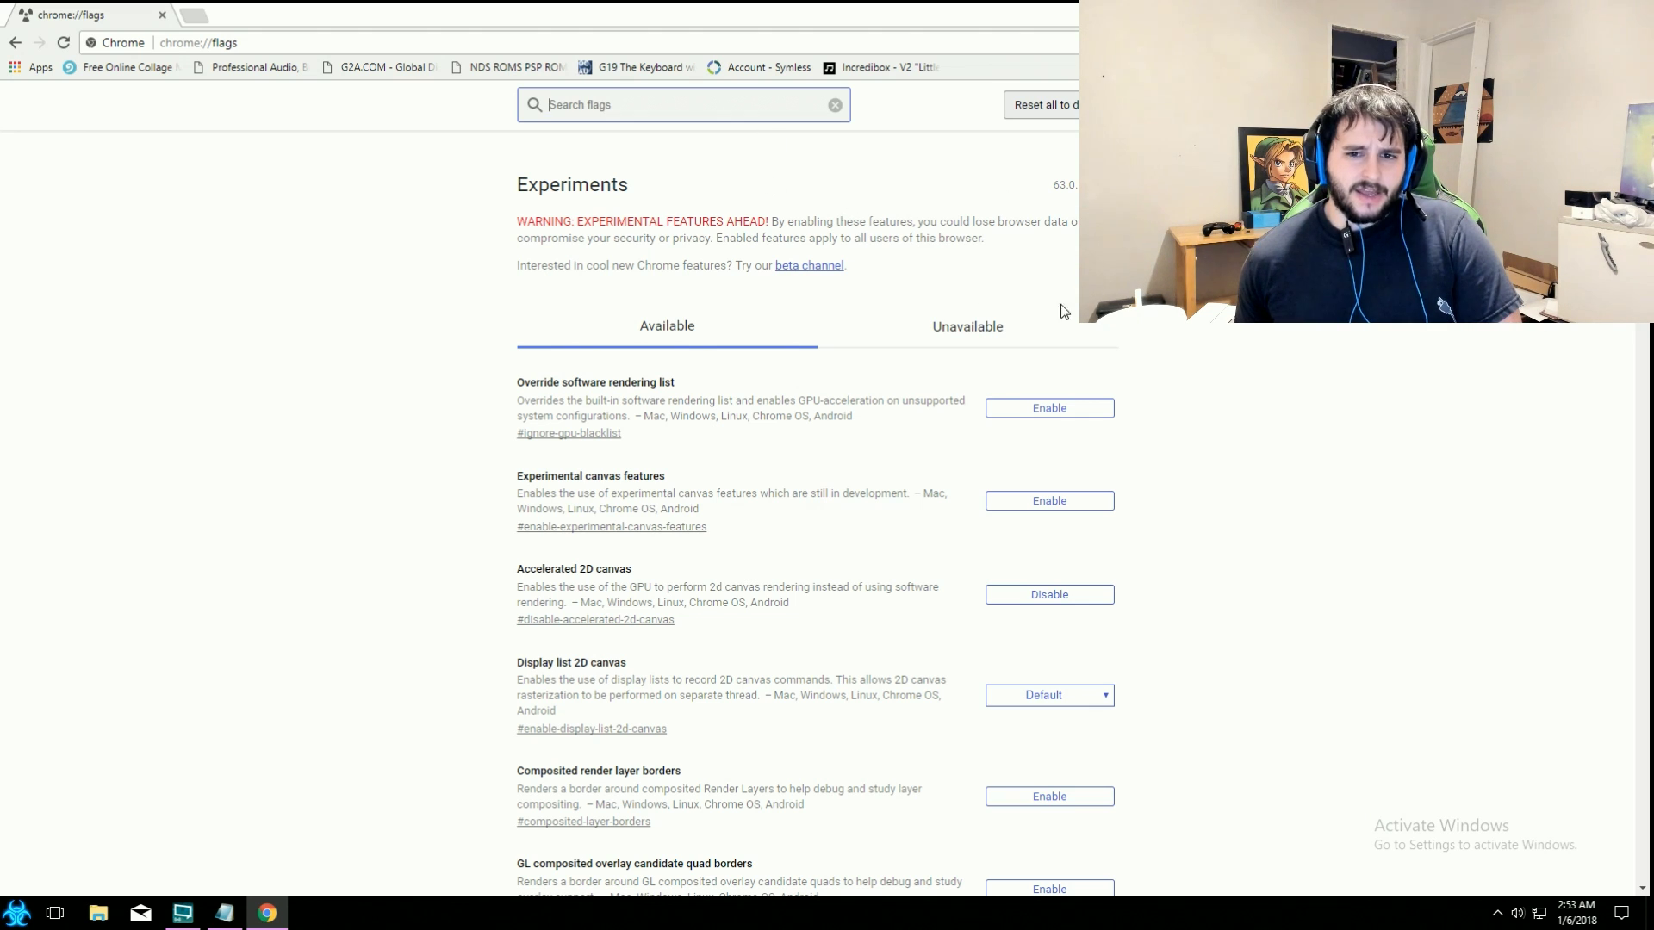
scroll(1254, 724, down, 9)
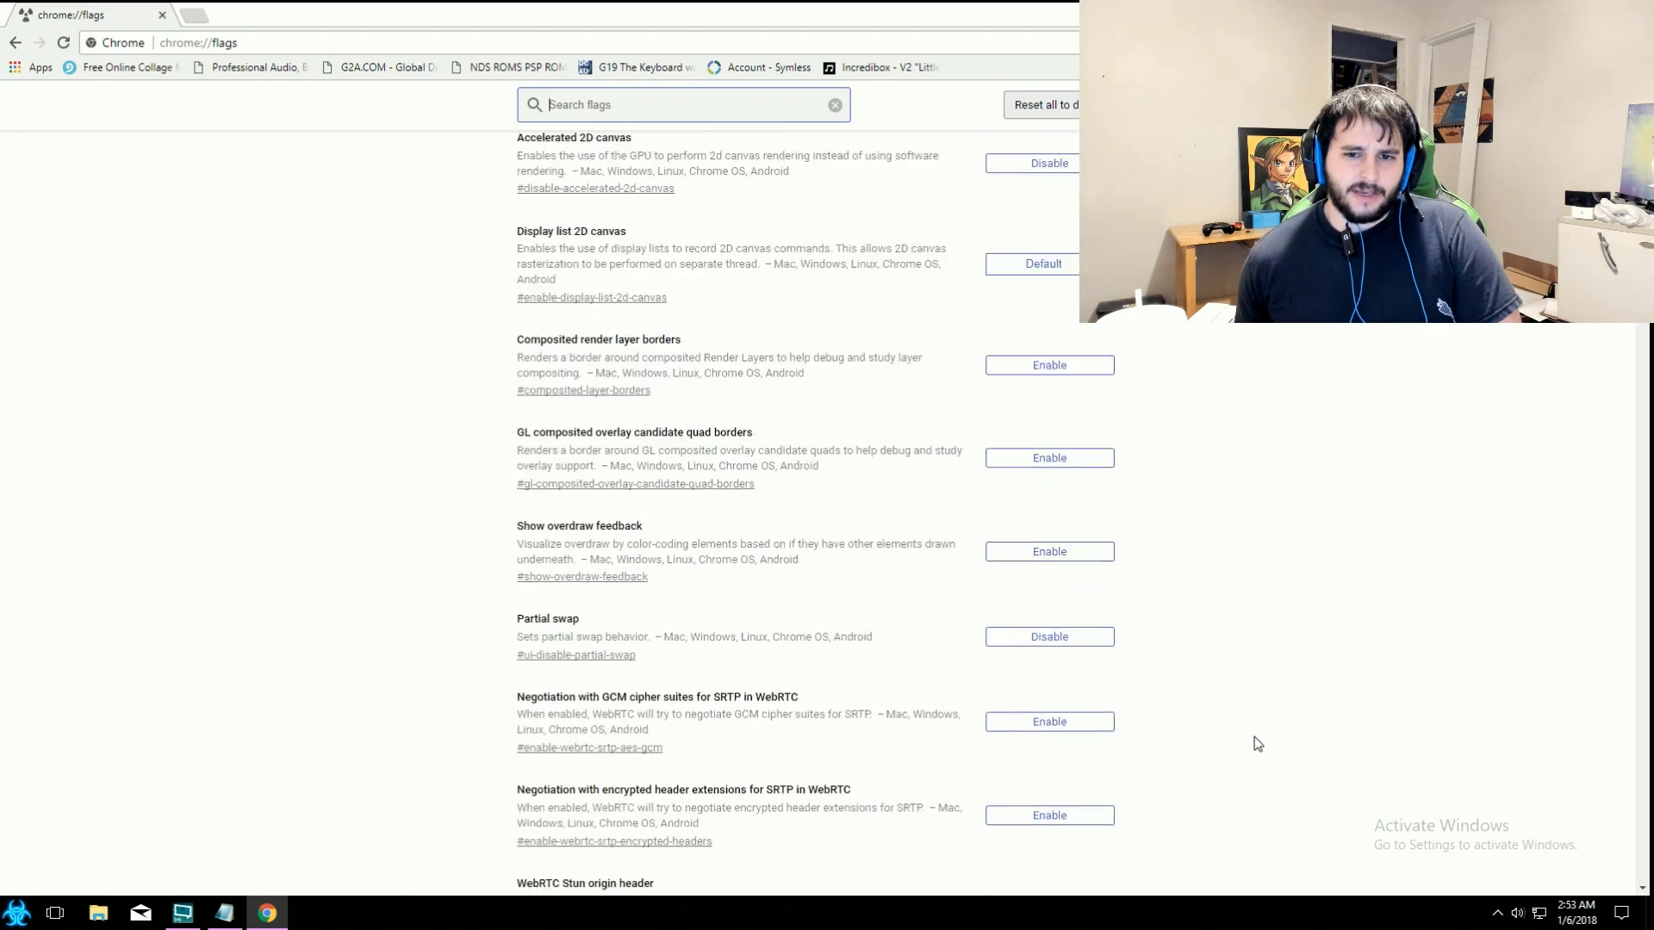
scroll(1240, 689, up, 10)
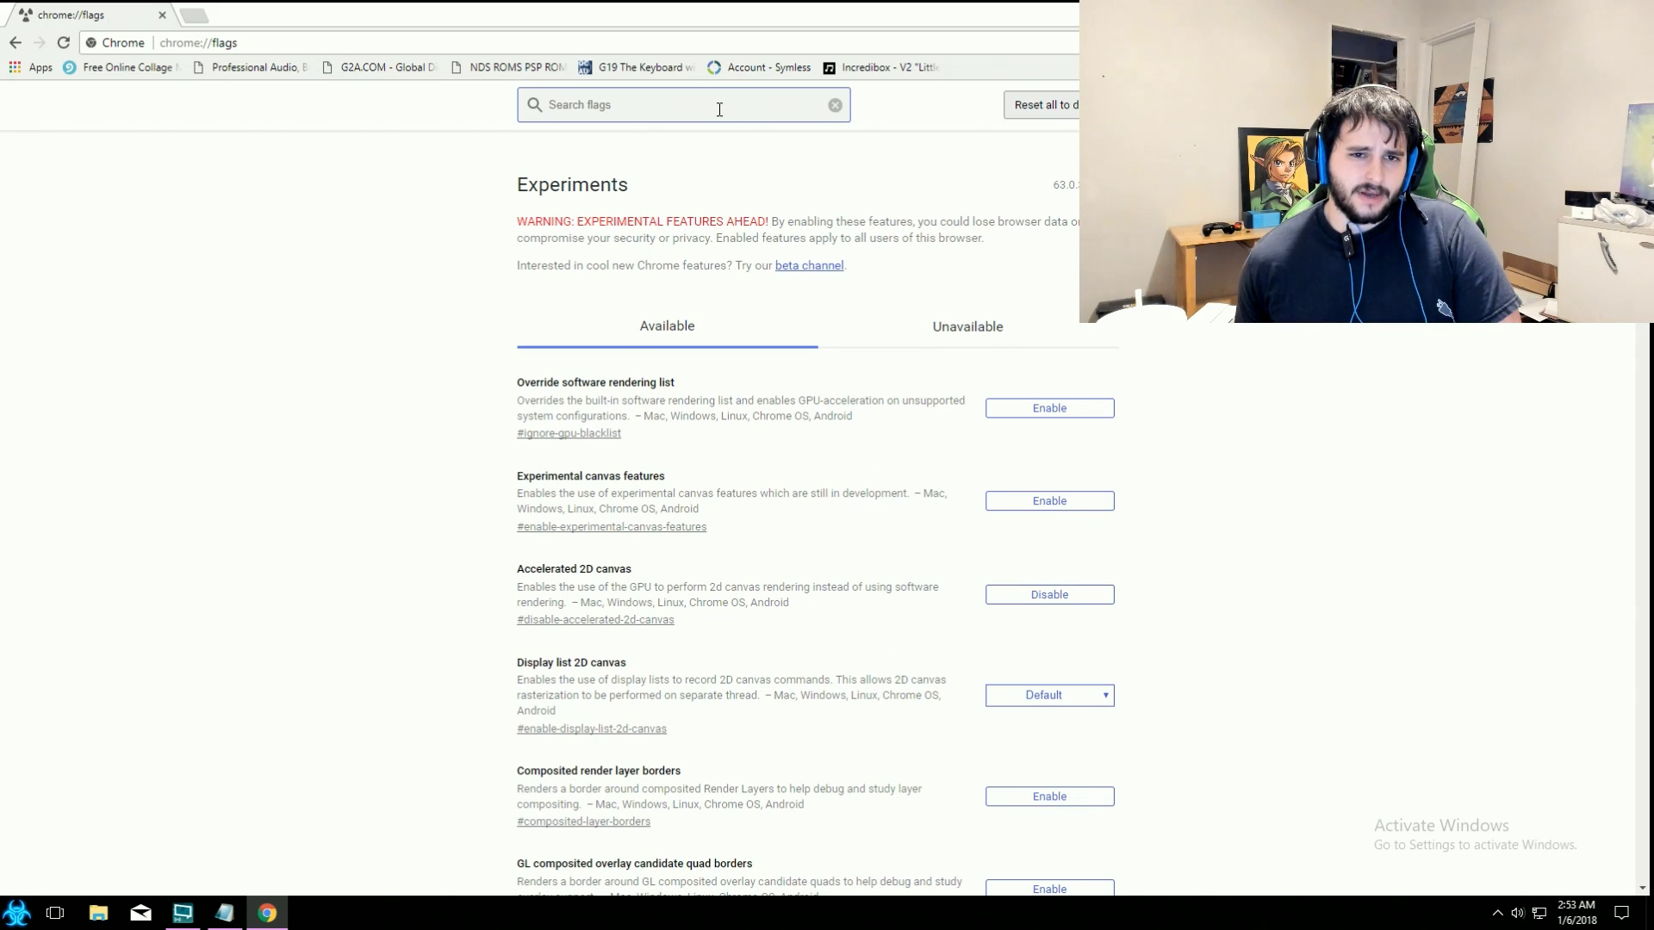
text(try)
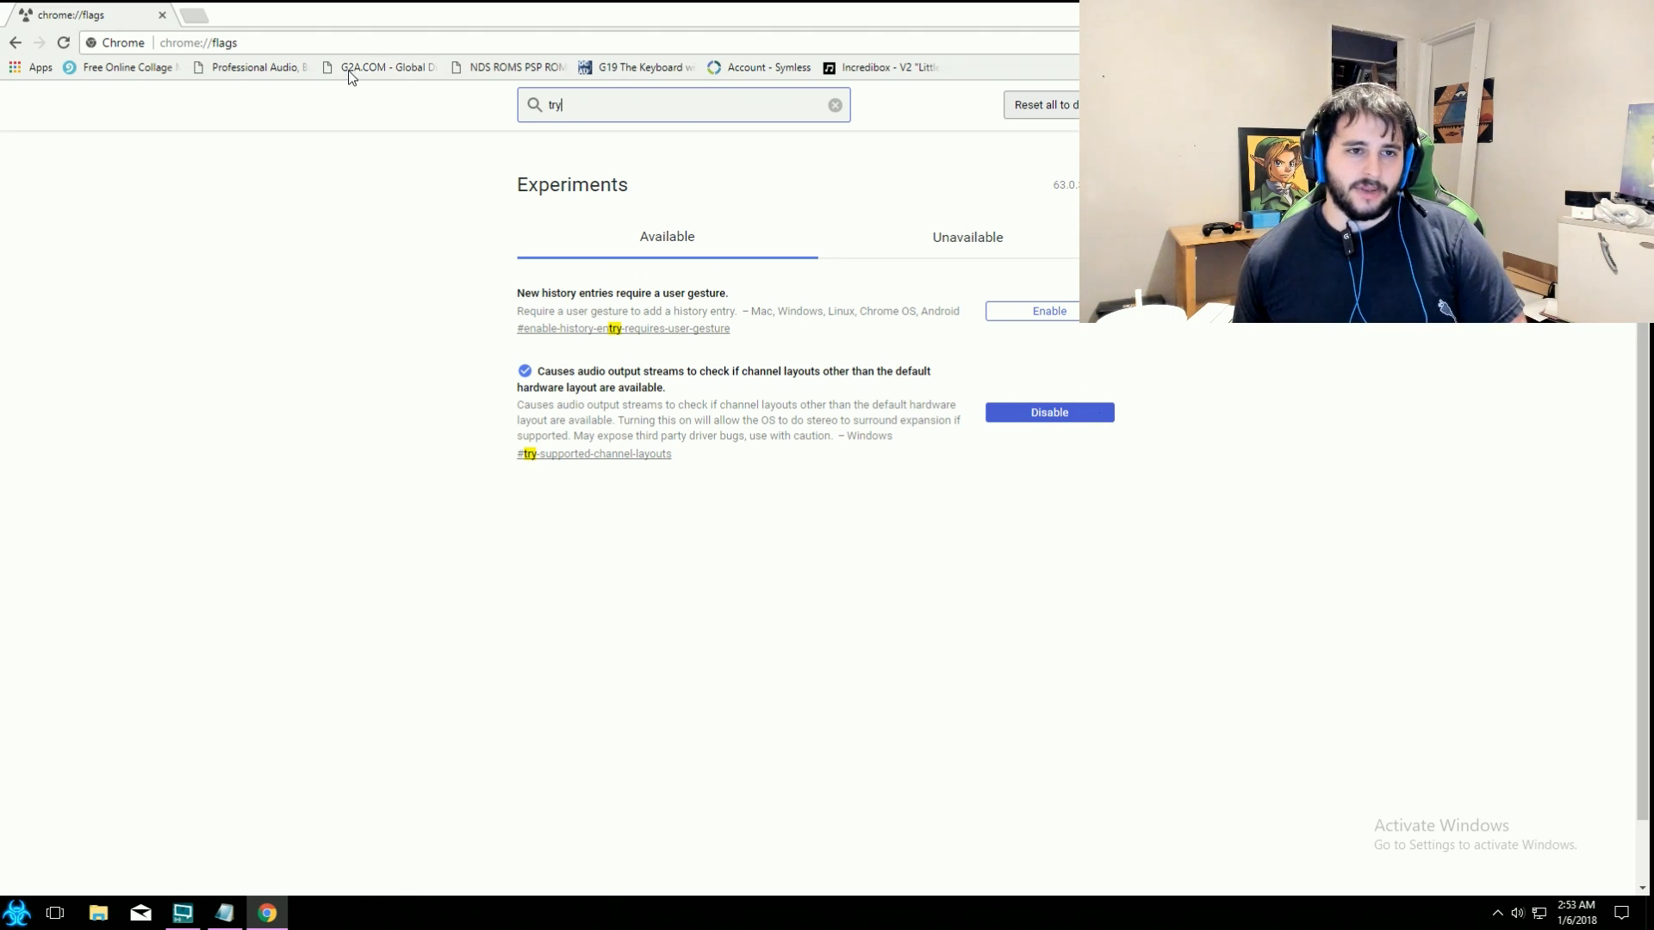
- Restart Google Chrome from the Start menu so the flag takes effect
click(162, 14)
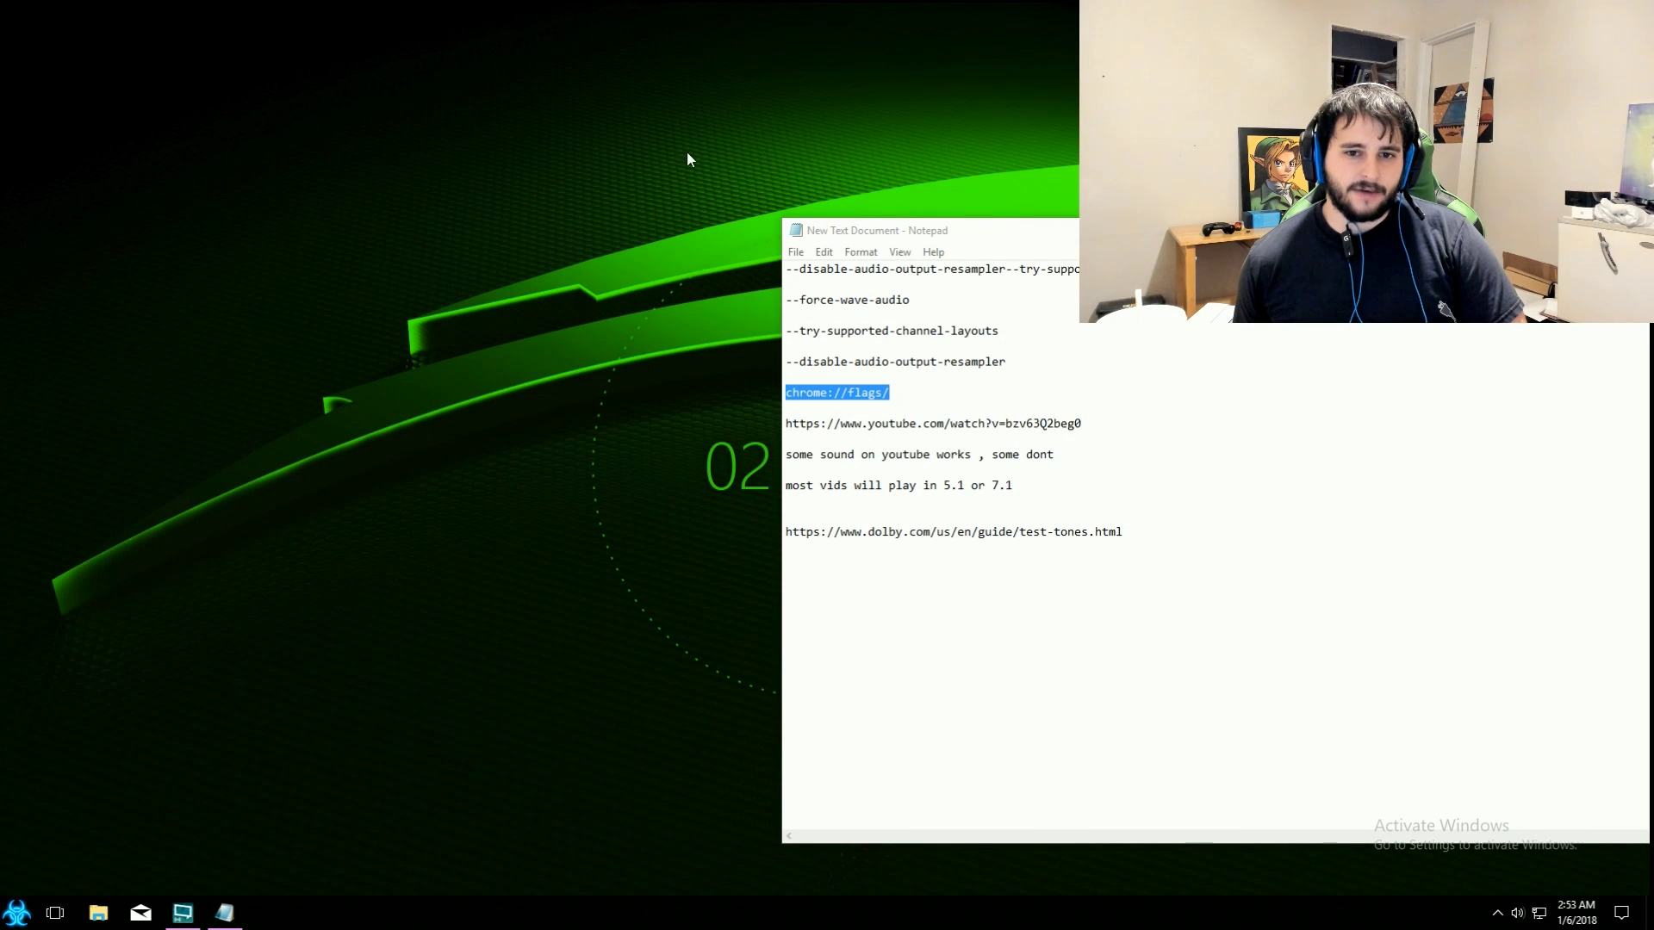
click(16, 911)
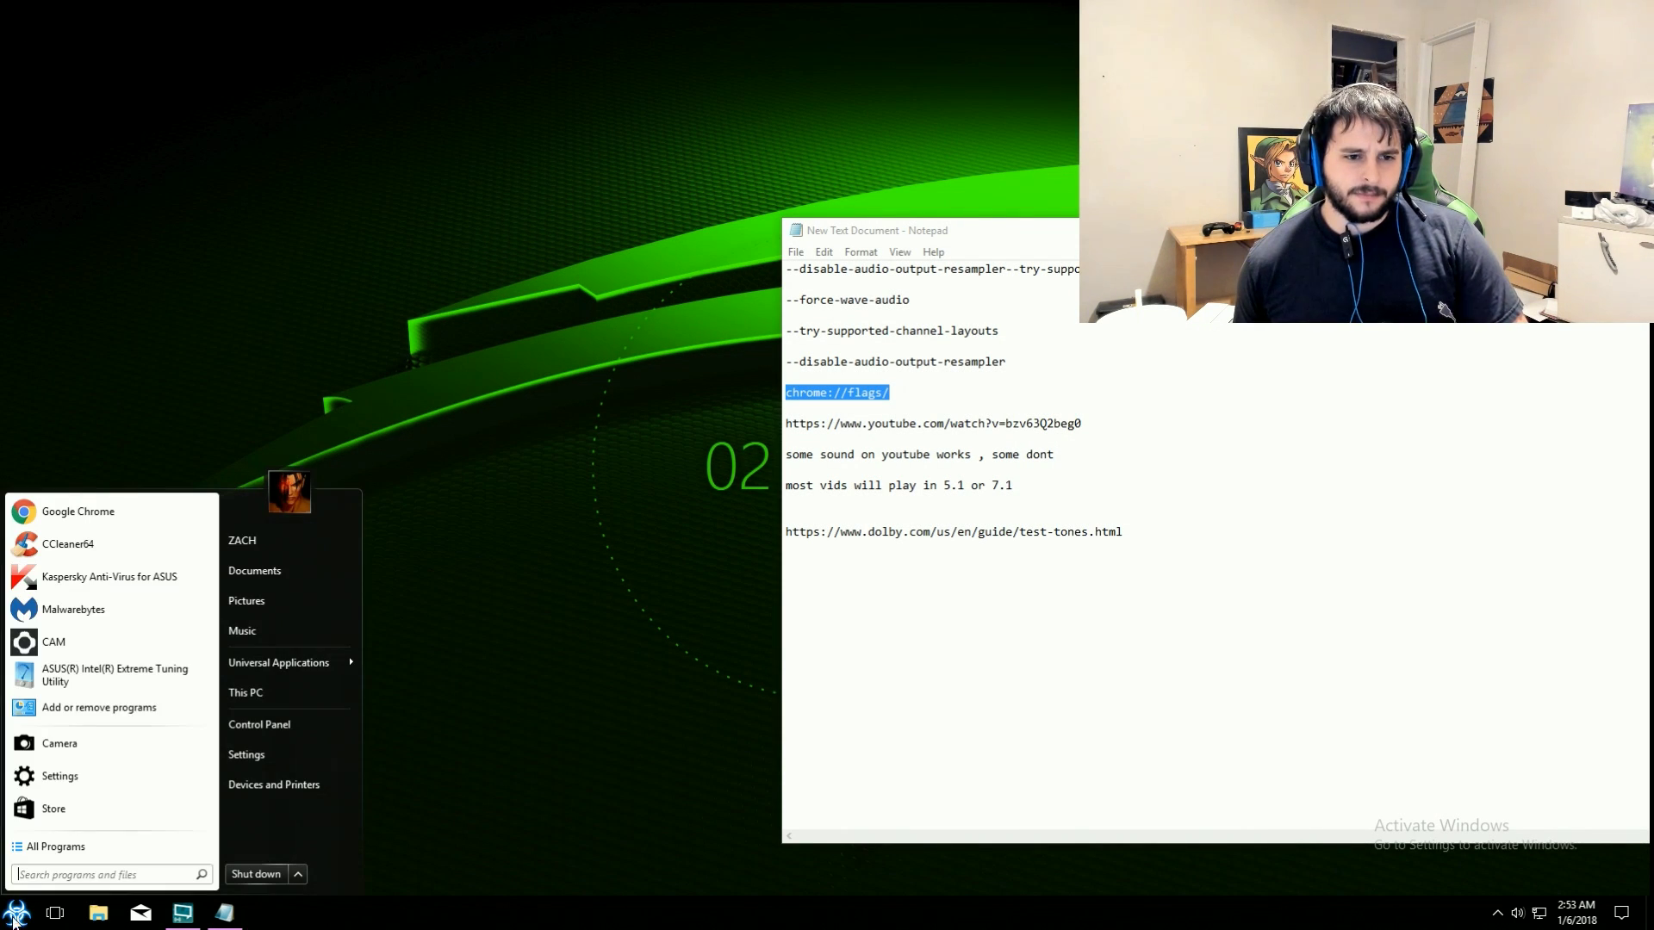
click(93, 514)
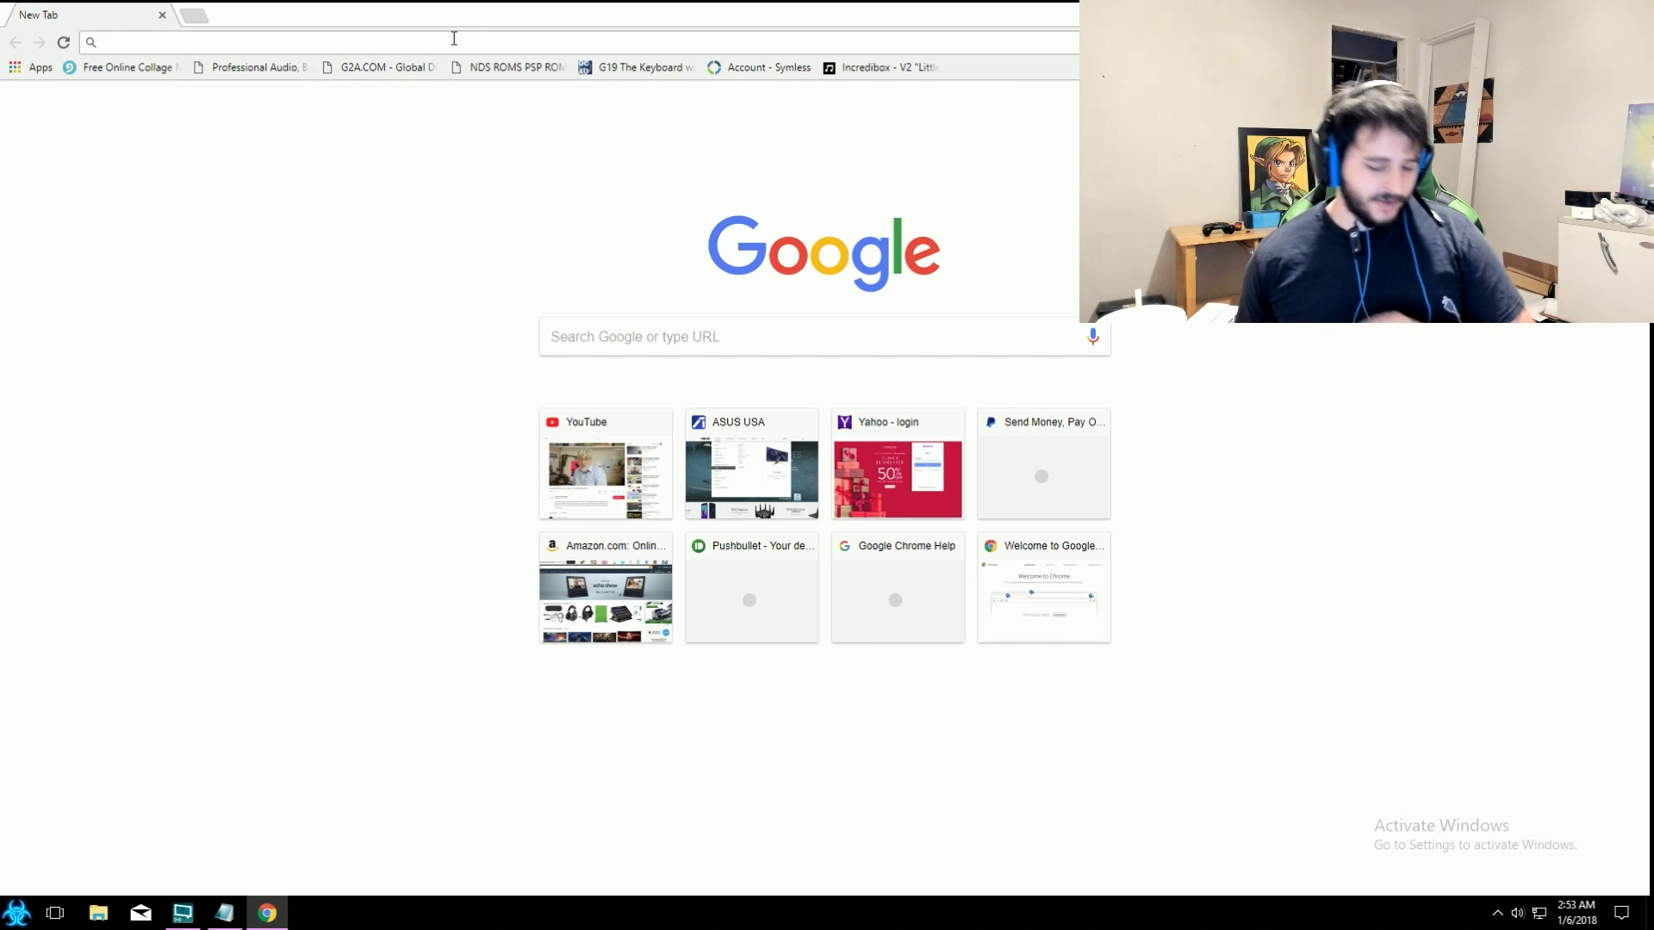
- Go to youtube.com, browse the home page, then close Chrome with Alt+F4
text(you)
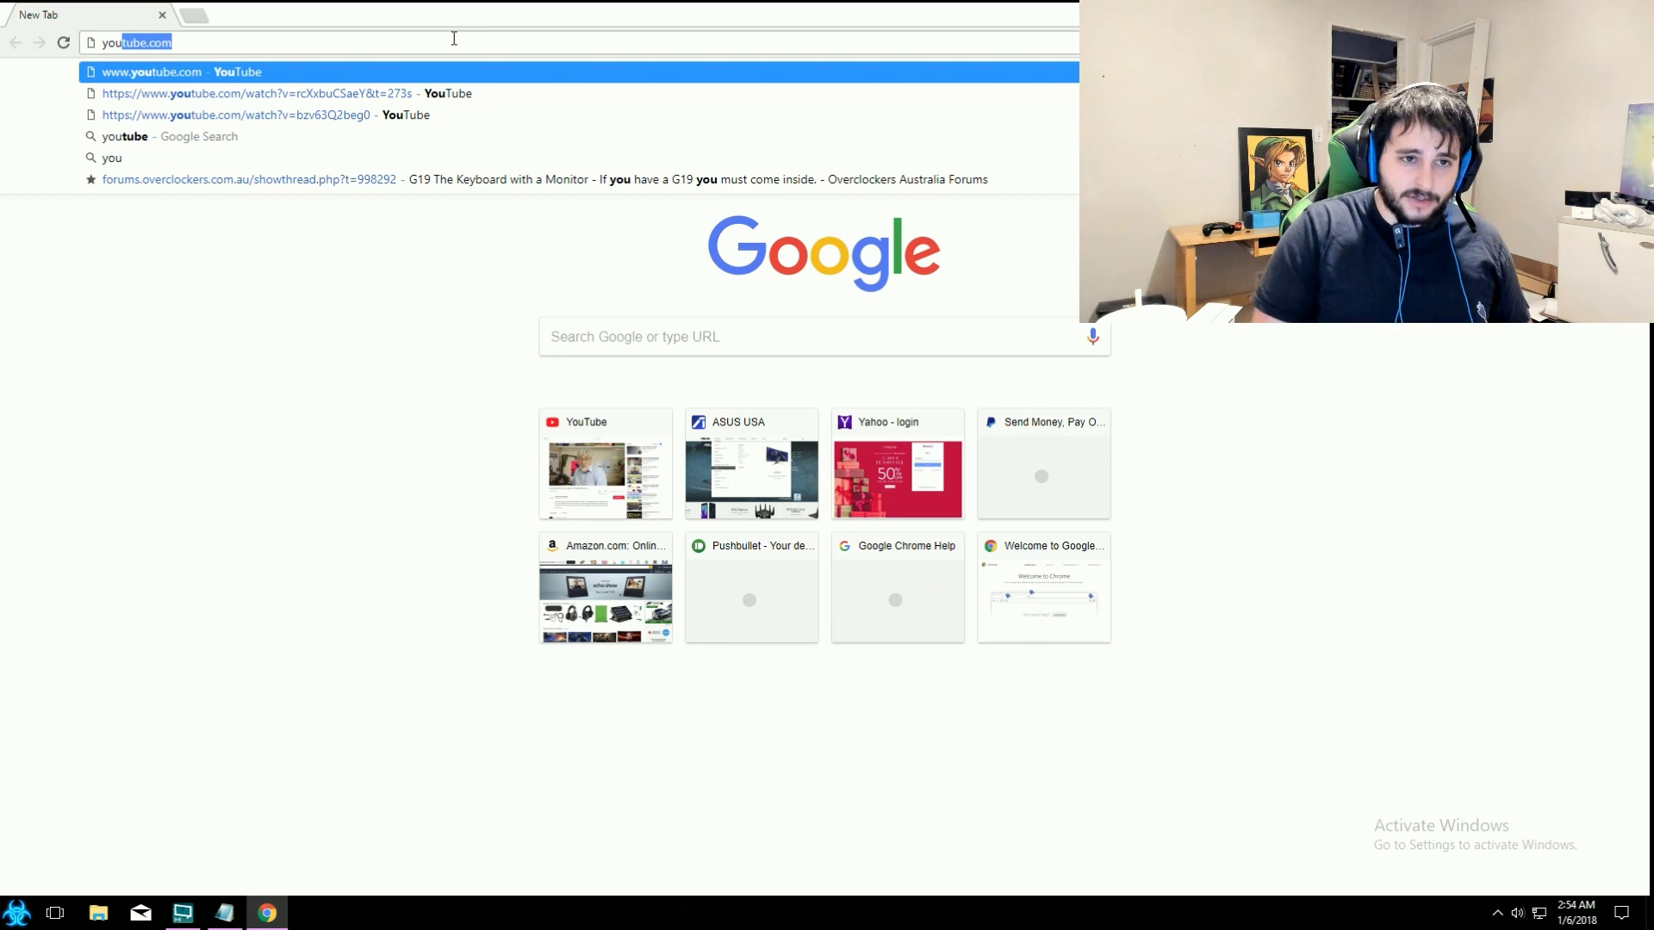
key(Return)
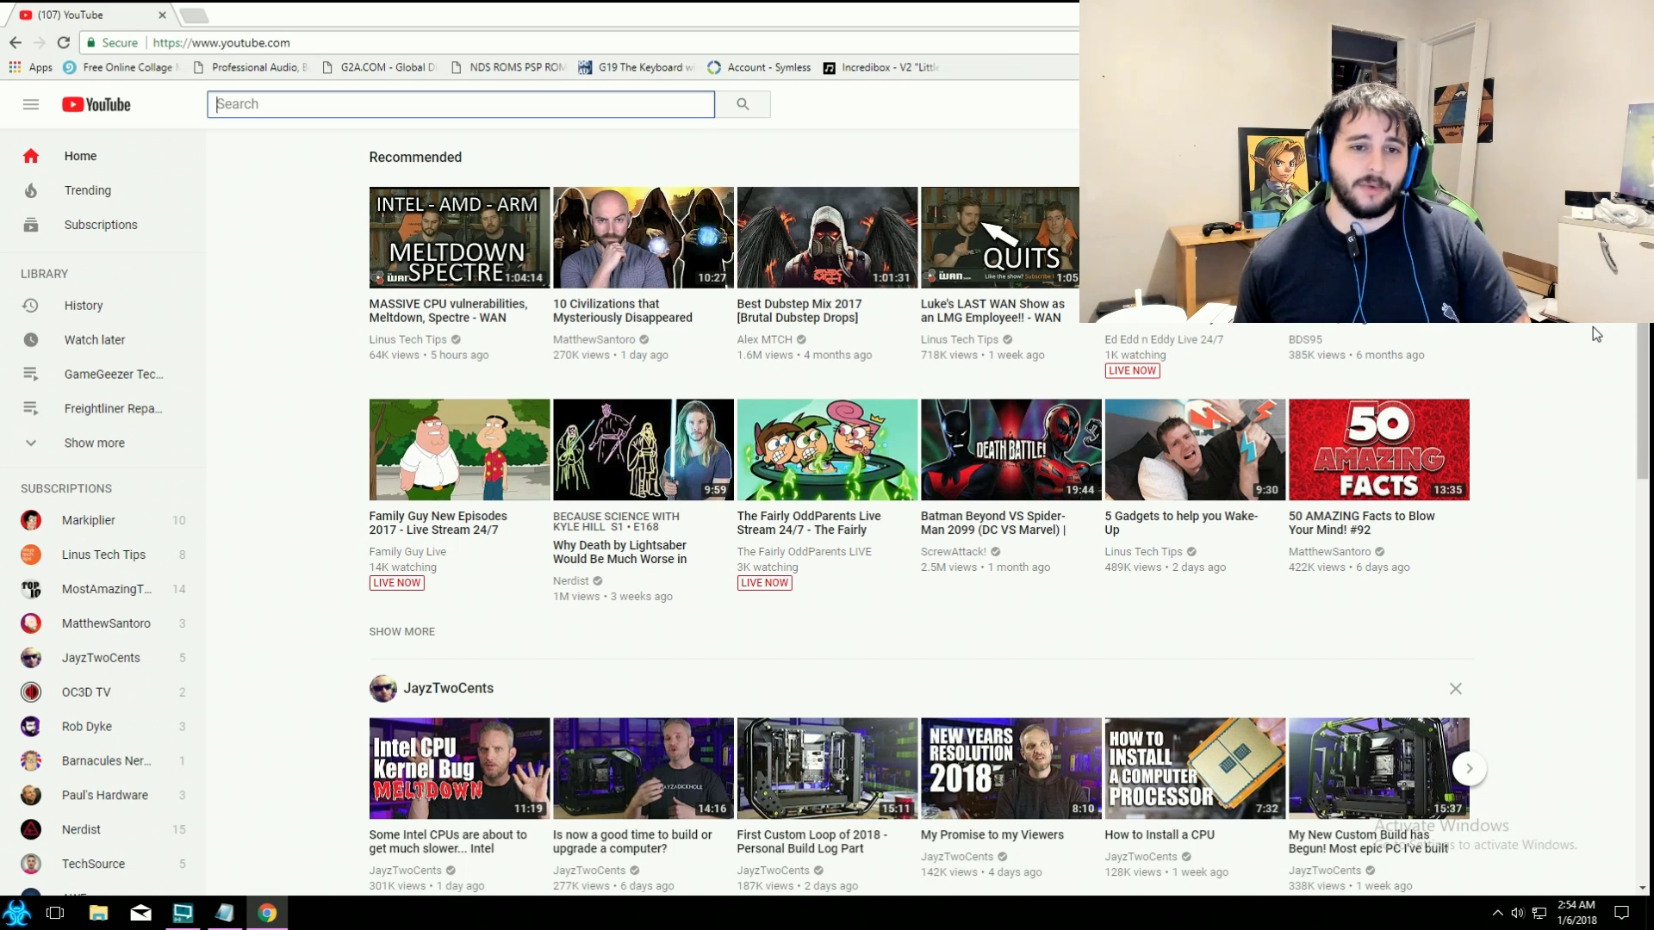
scroll(1579, 358, down, 5)
scroll(1569, 381, up, 5)
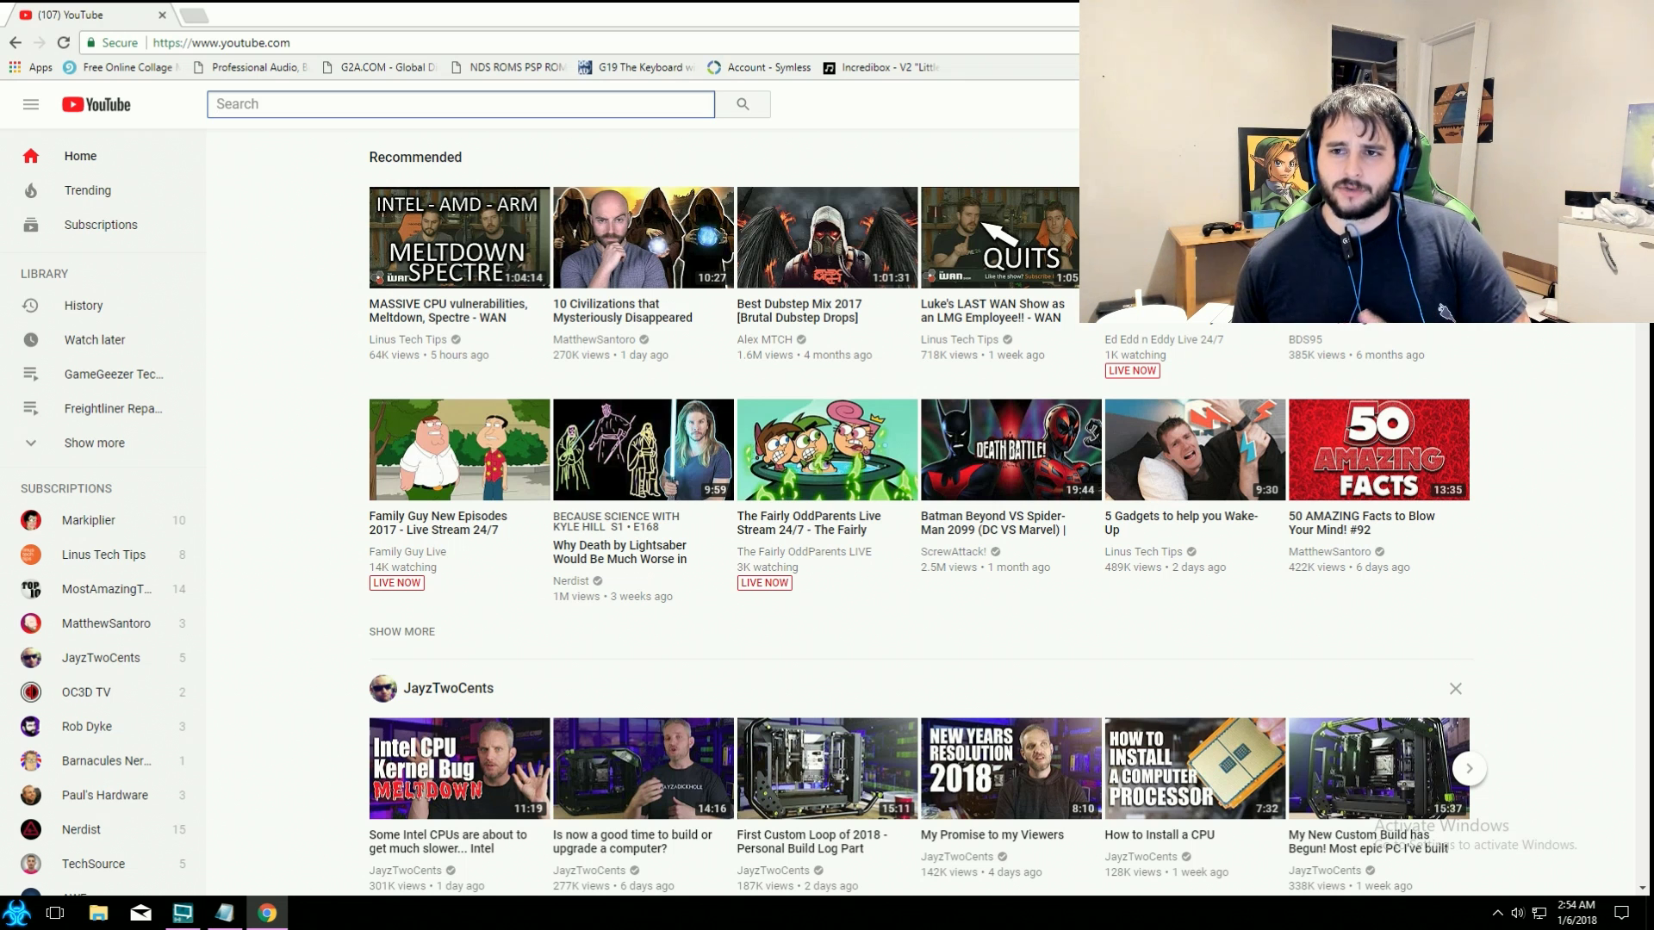
key(alt+F4)
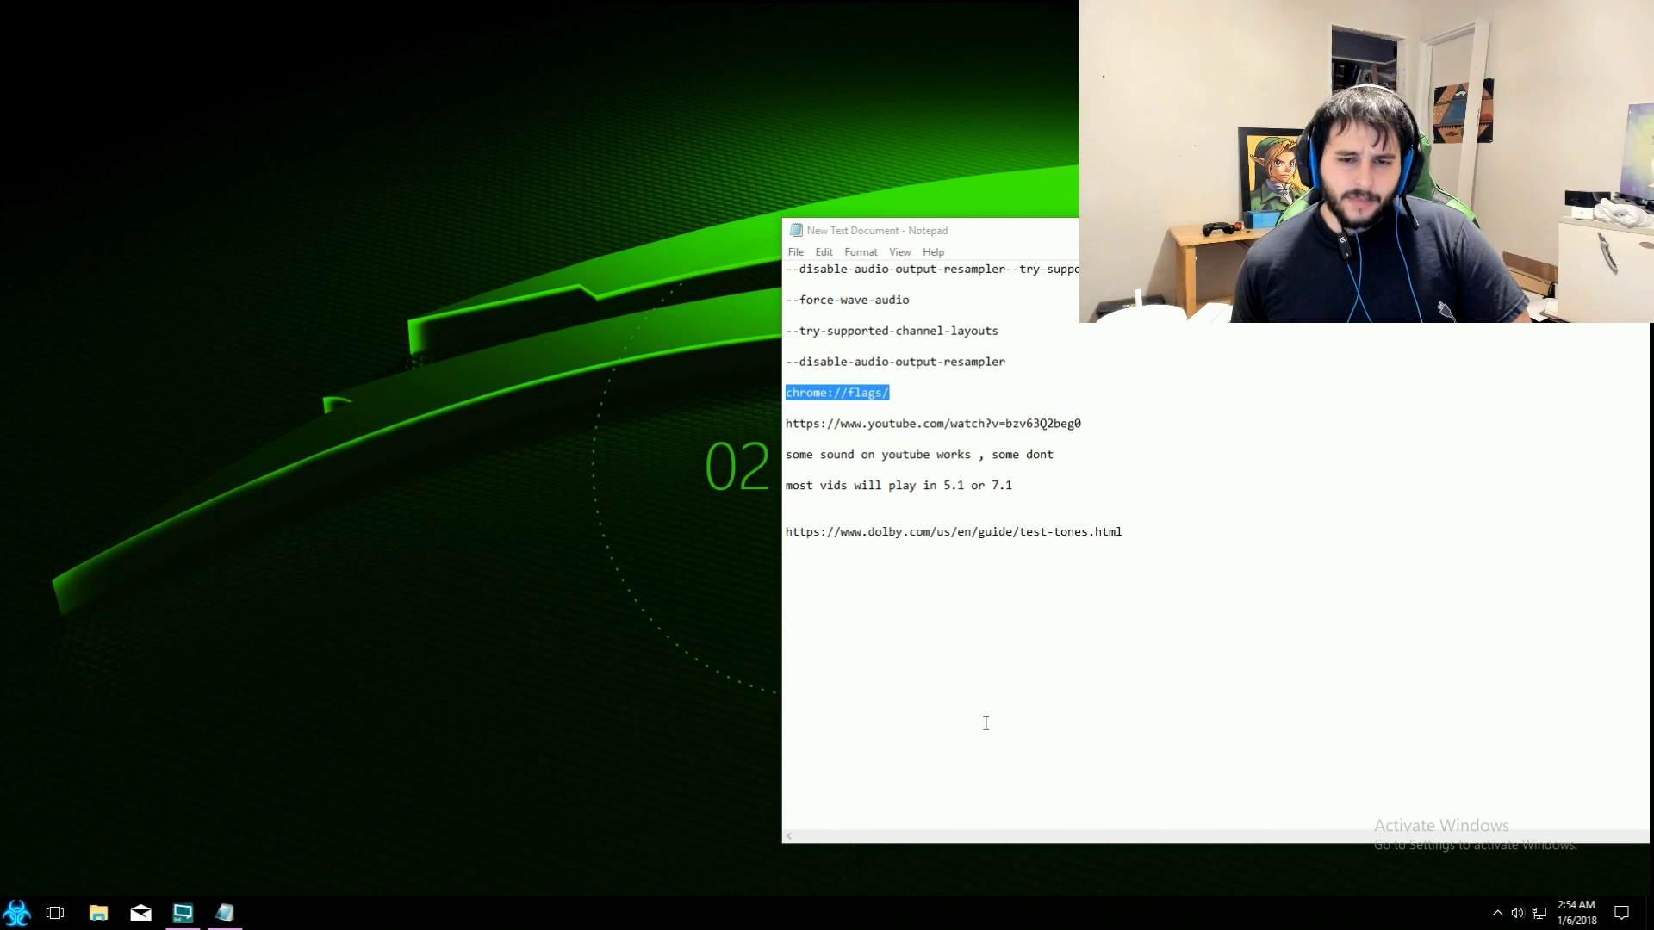
- Copy the dolby.com test-tones URL from the Notepad notes and open the Start menu
click(985, 723)
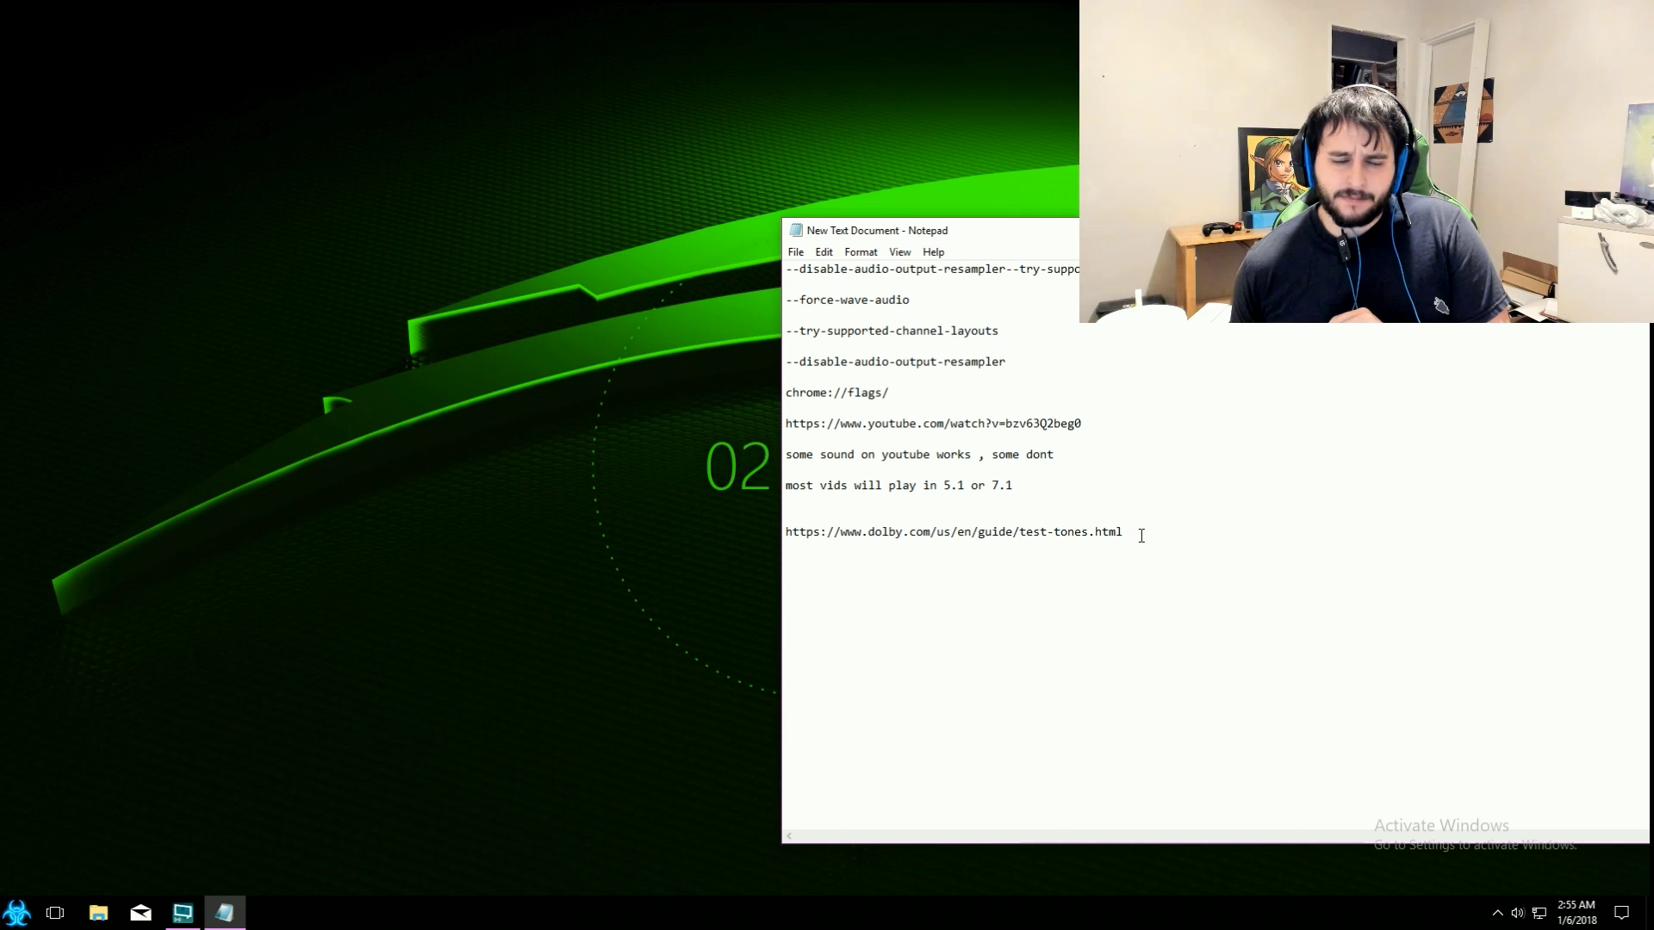
drag(1128, 533, 777, 526)
right_click(866, 535)
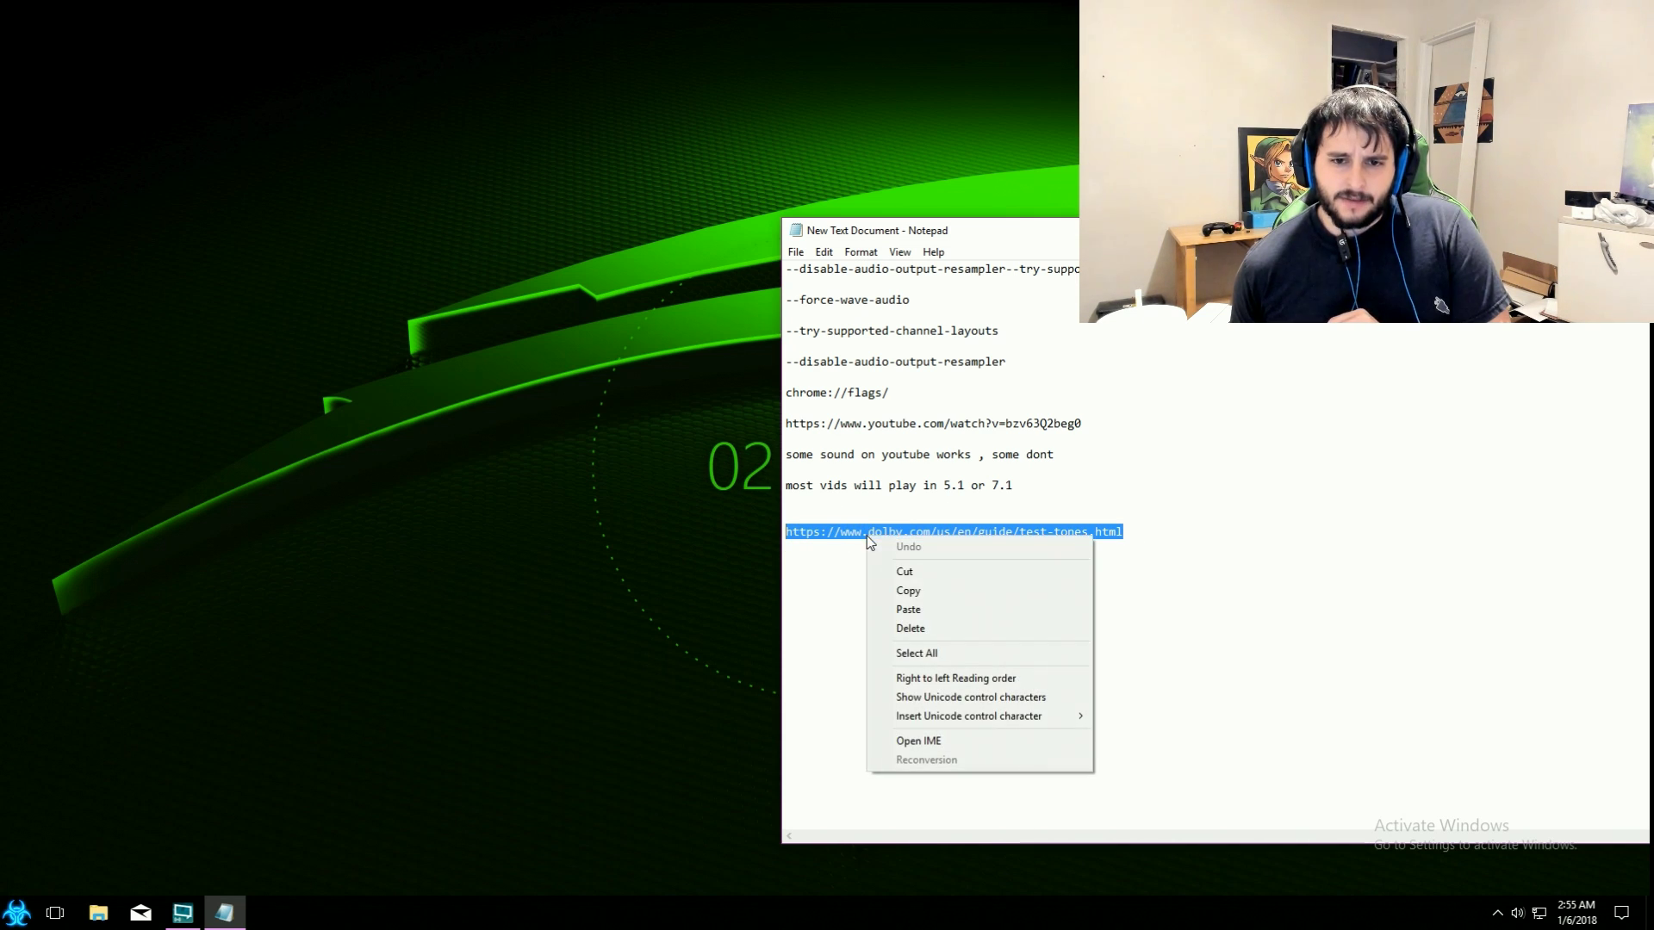
click(937, 585)
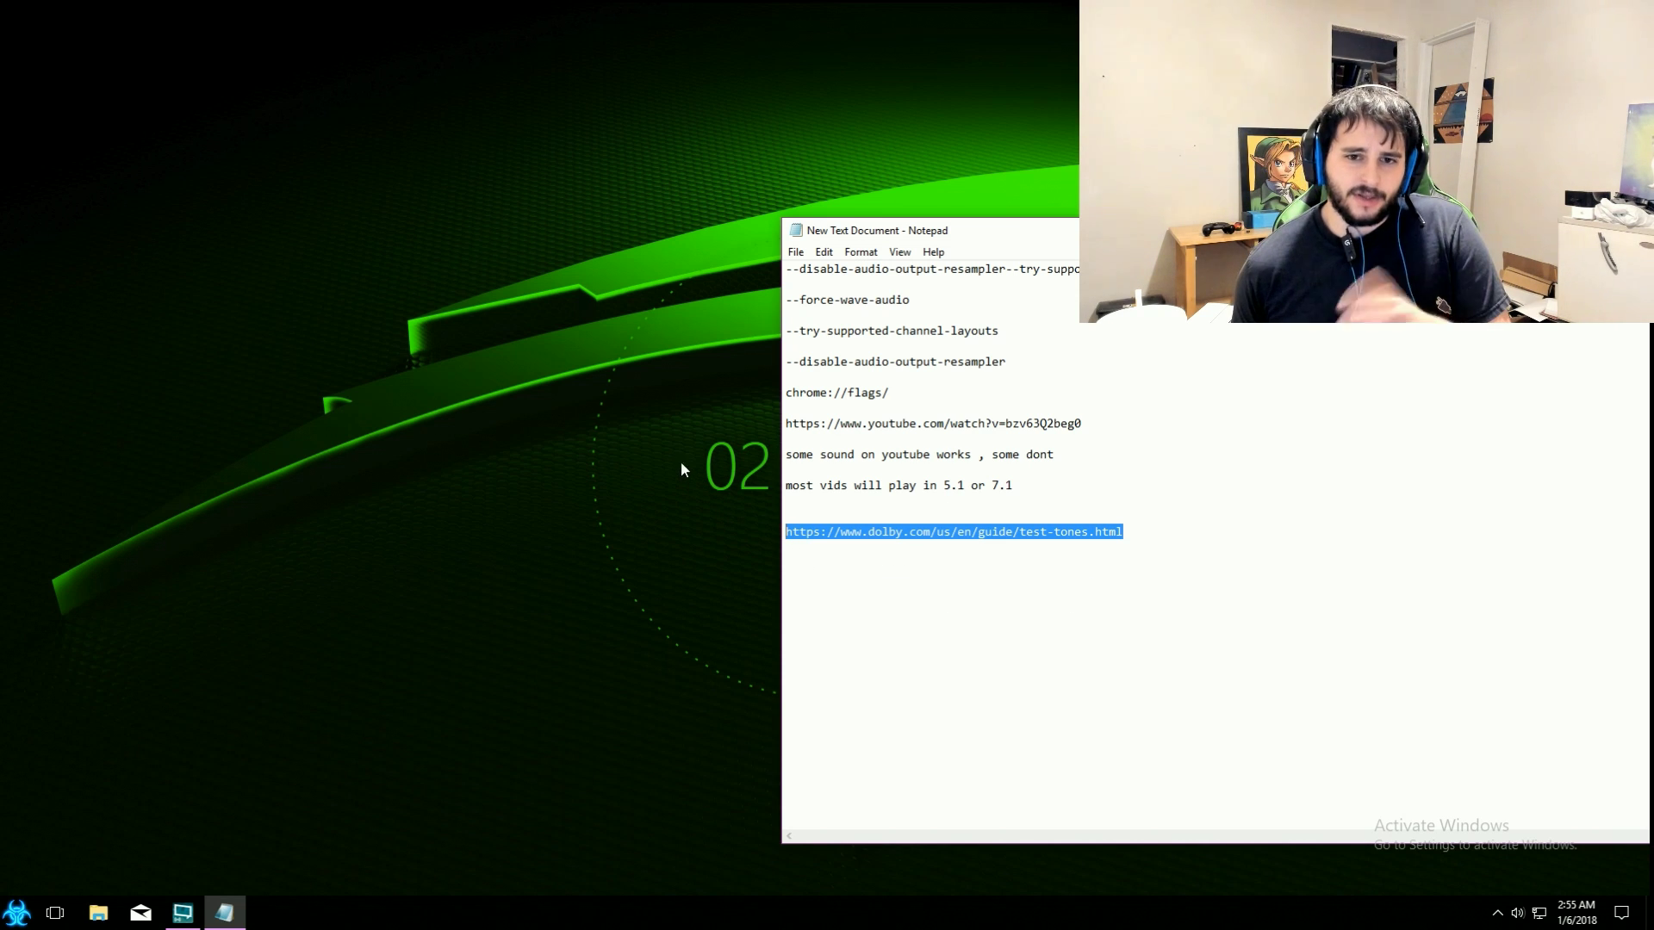
click(13, 917)
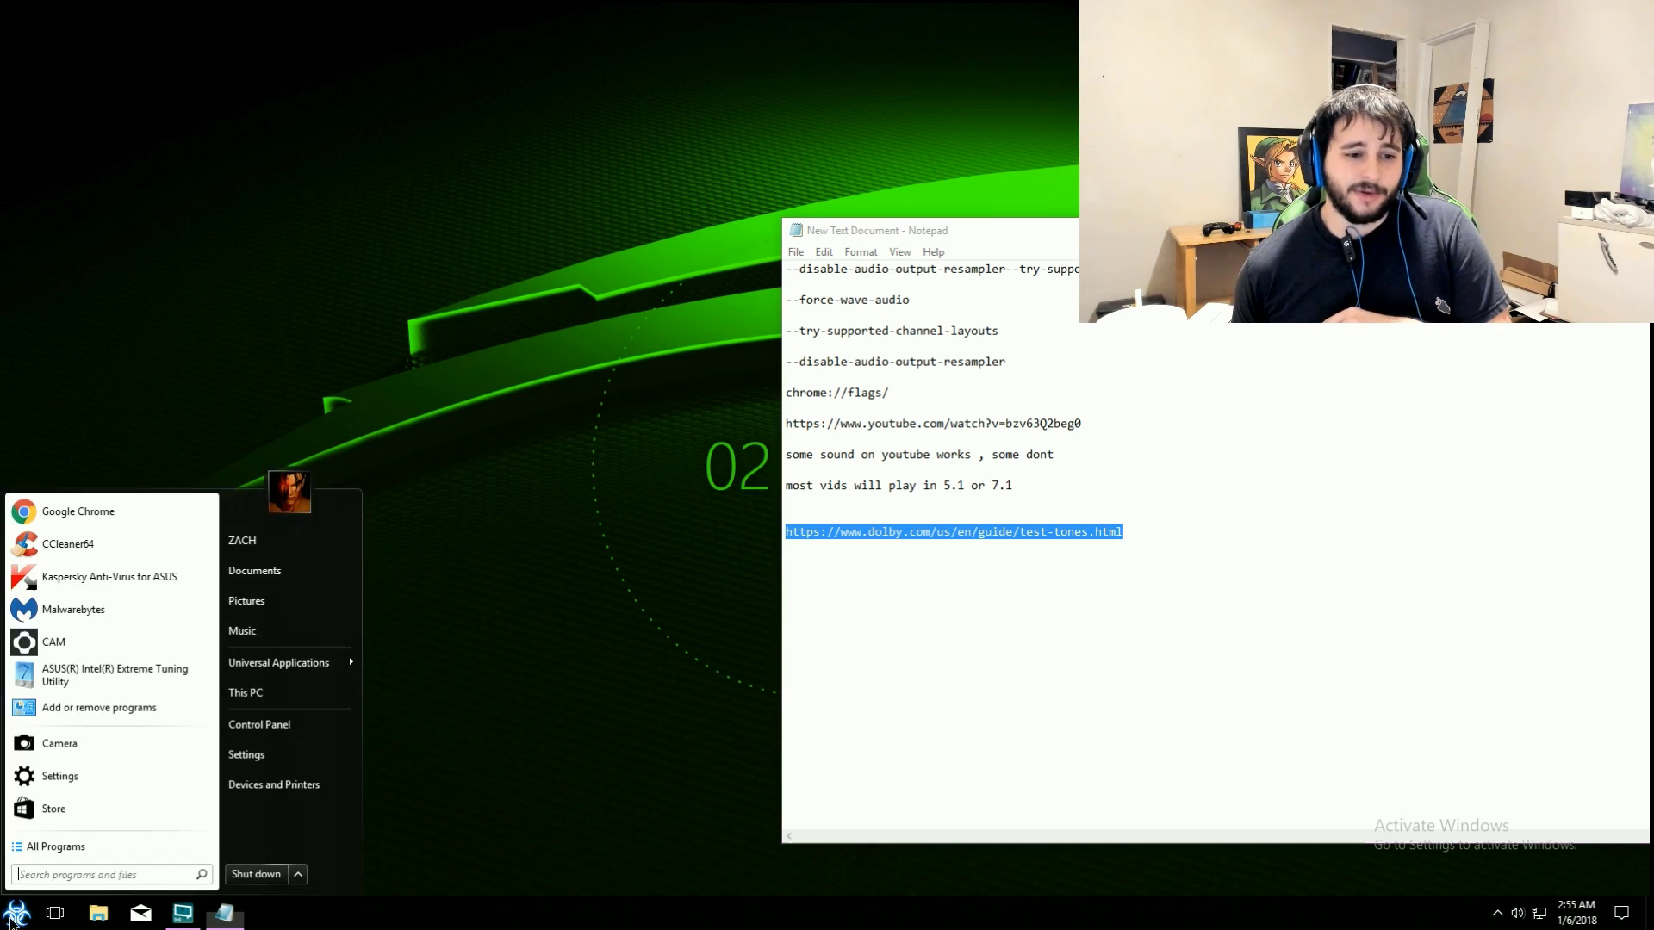
- Launch Chrome and paste-and-go to the copied Dolby test-tones address
click(123, 517)
right_click(828, 42)
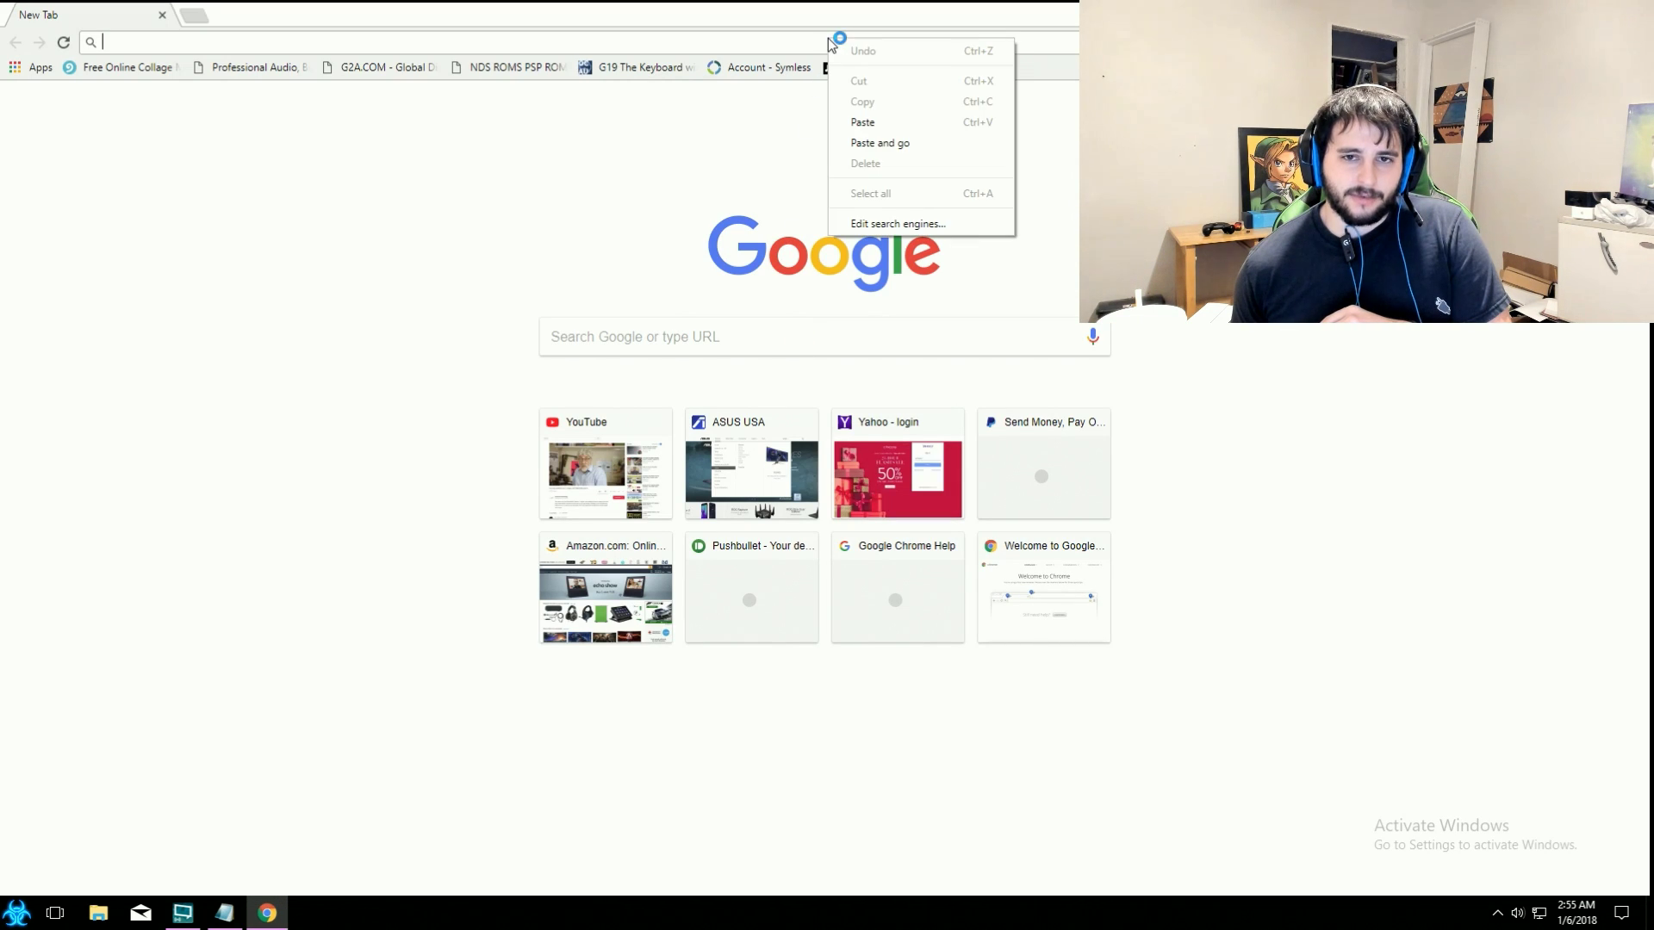
click(906, 143)
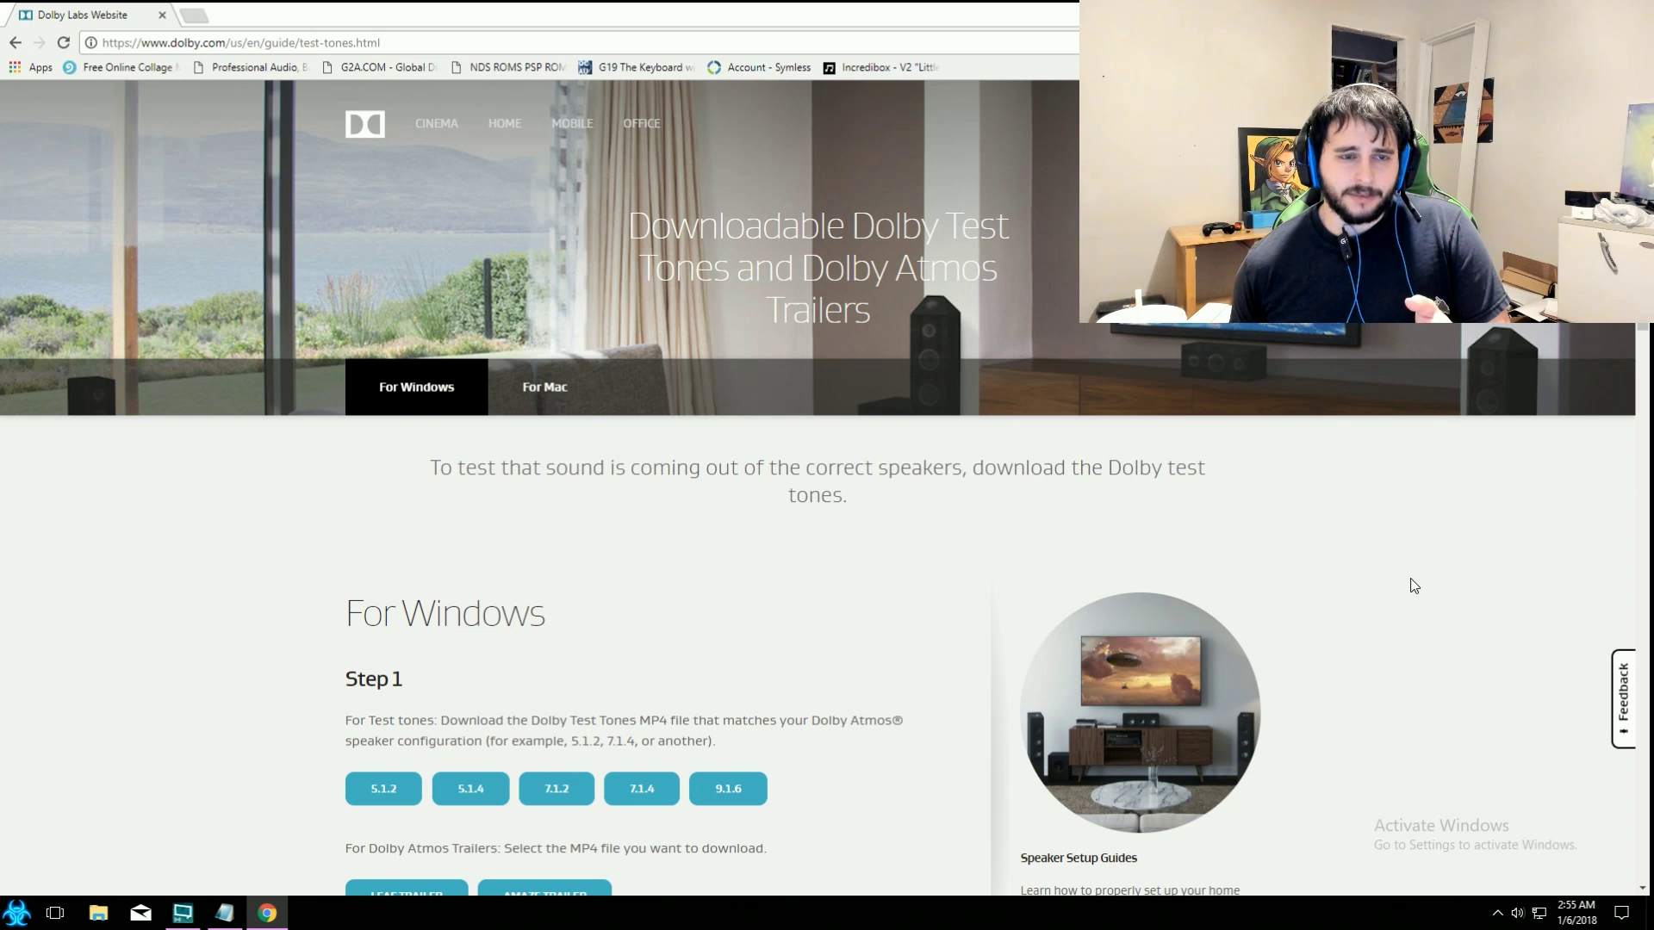
- Scroll through the Dolby test-tones download steps, then close Chrome with Alt+F4
scroll(1447, 533, down, 3)
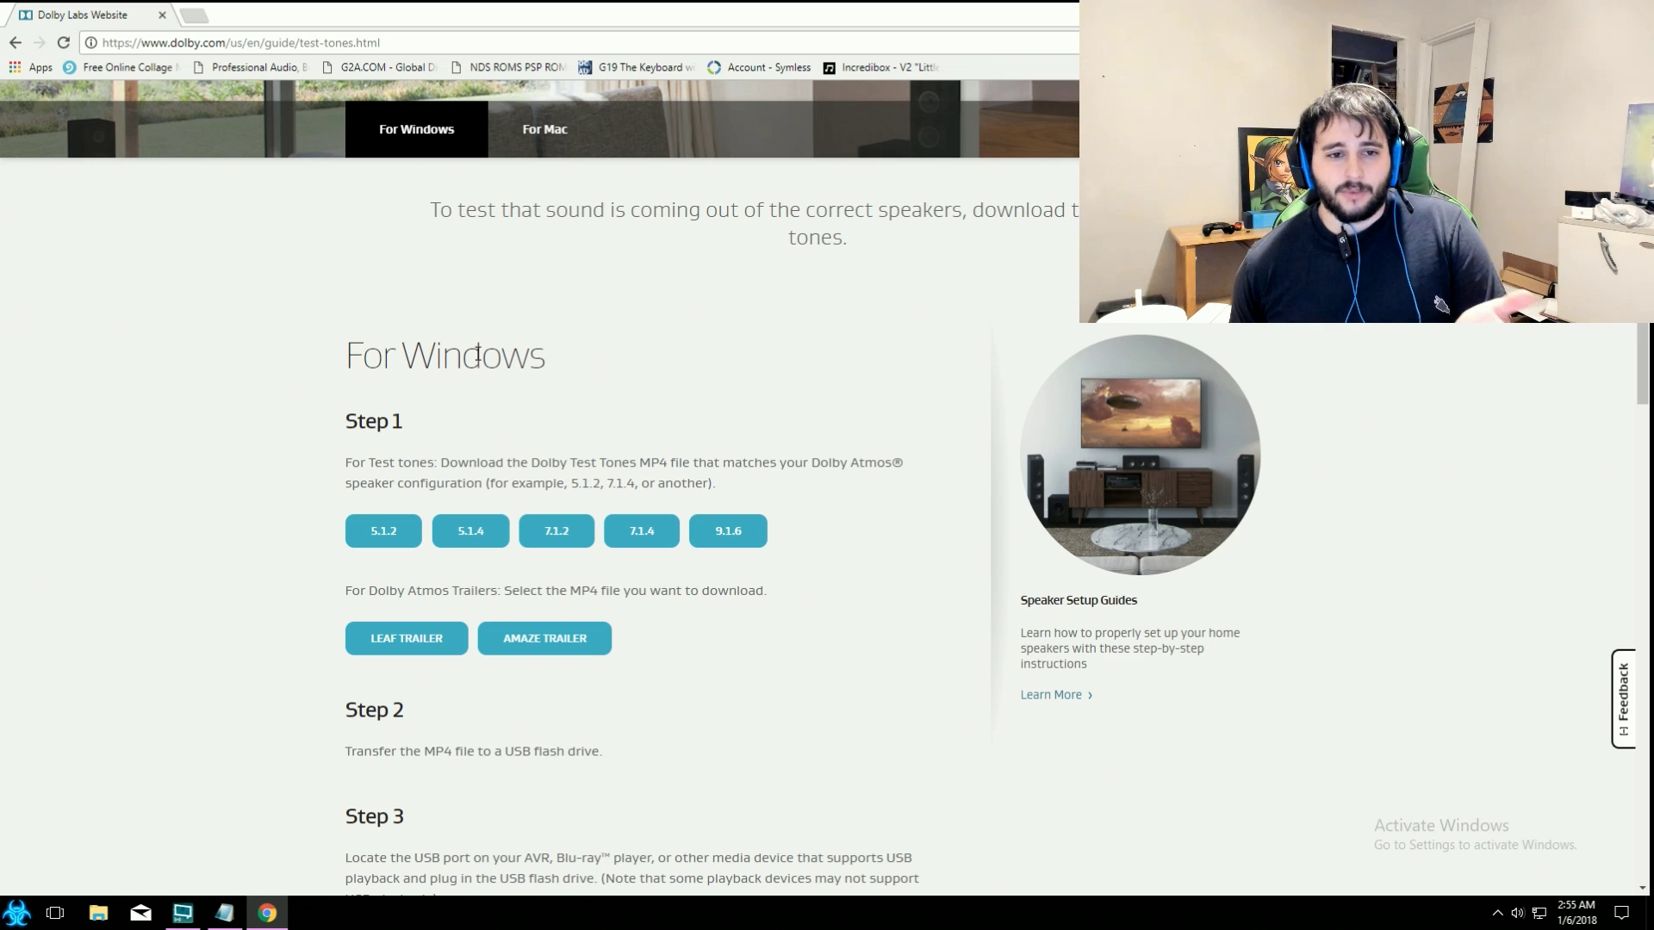
scroll(231, 495, down, 1)
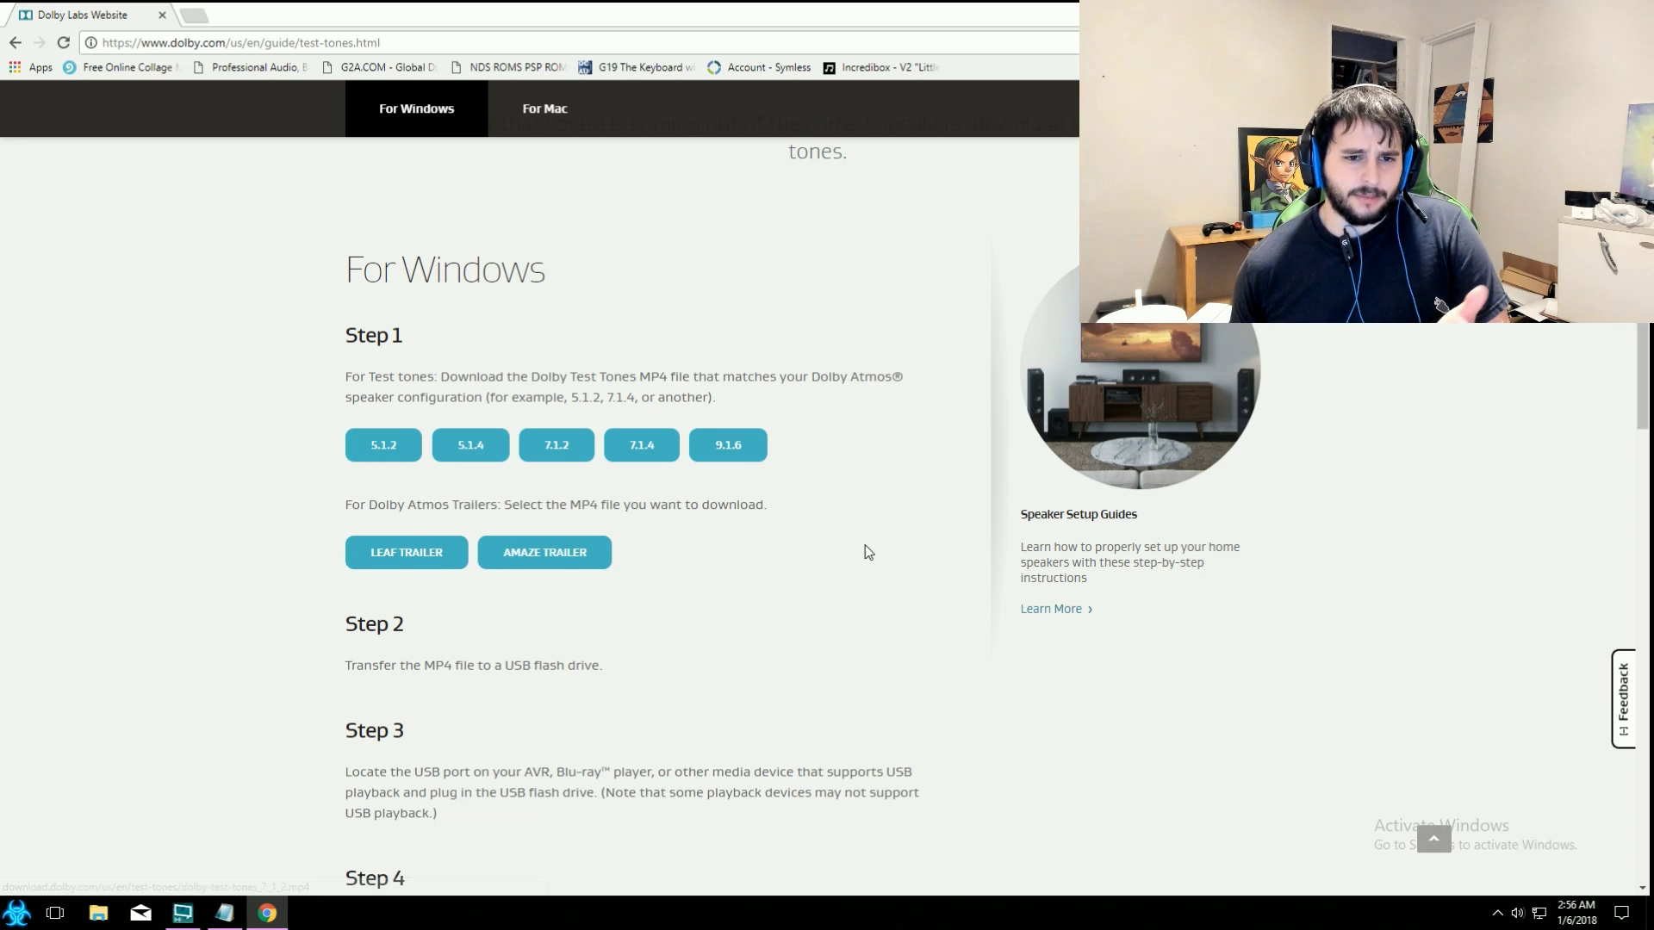
scroll(858, 544, down, 1)
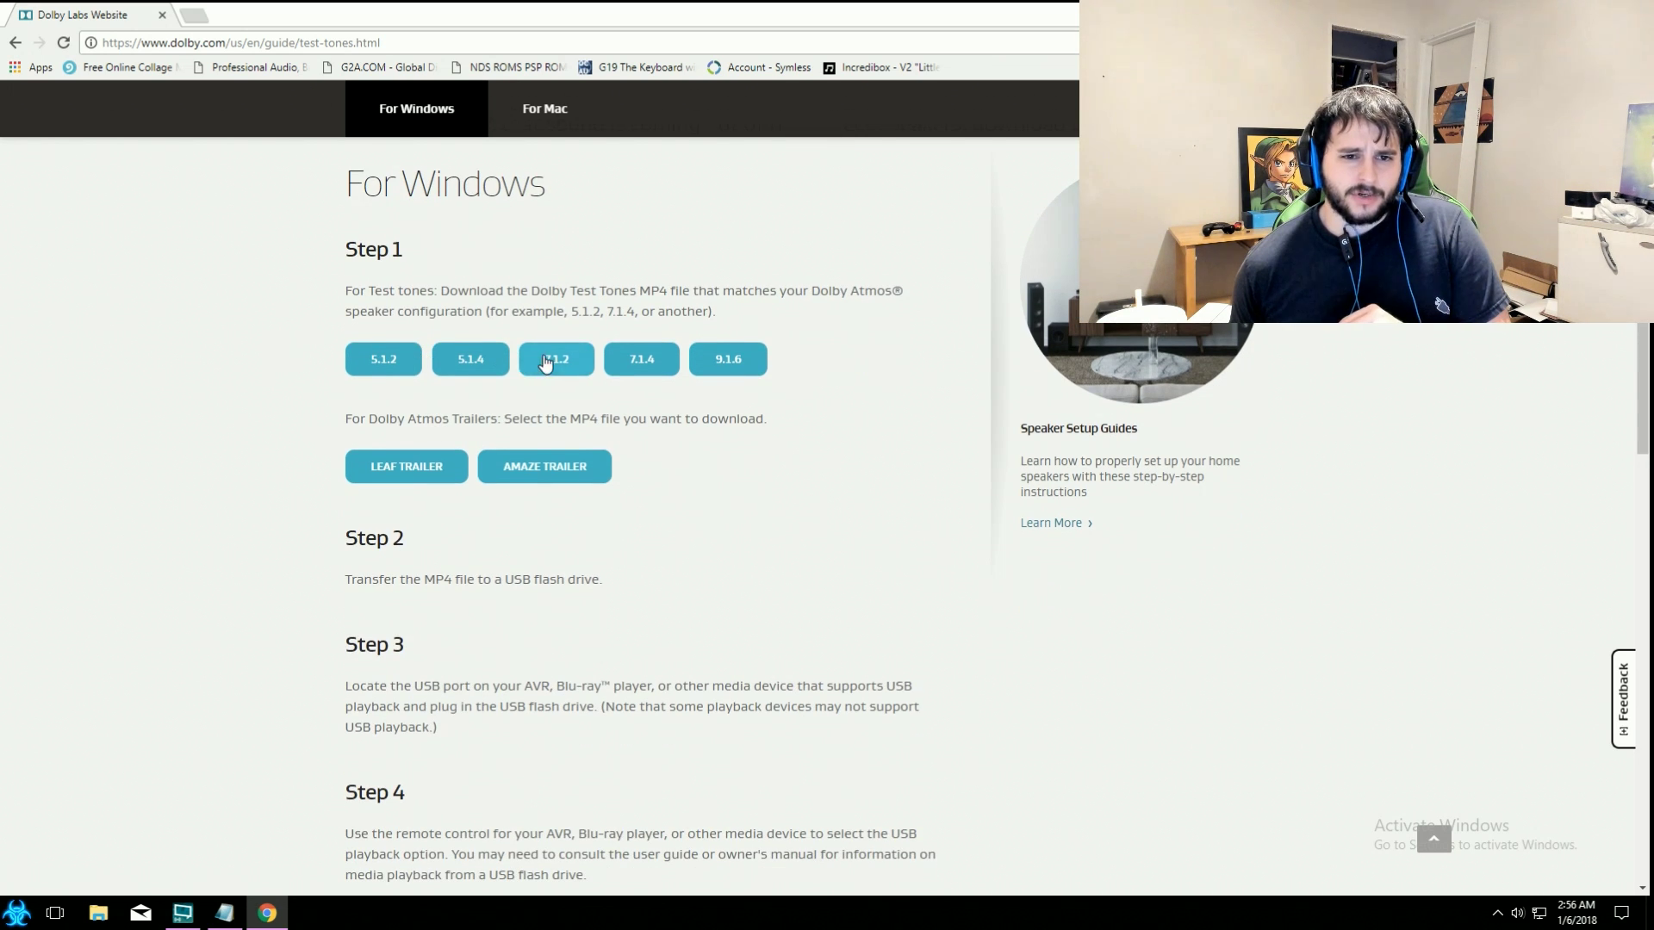
scroll(853, 556, down, 2)
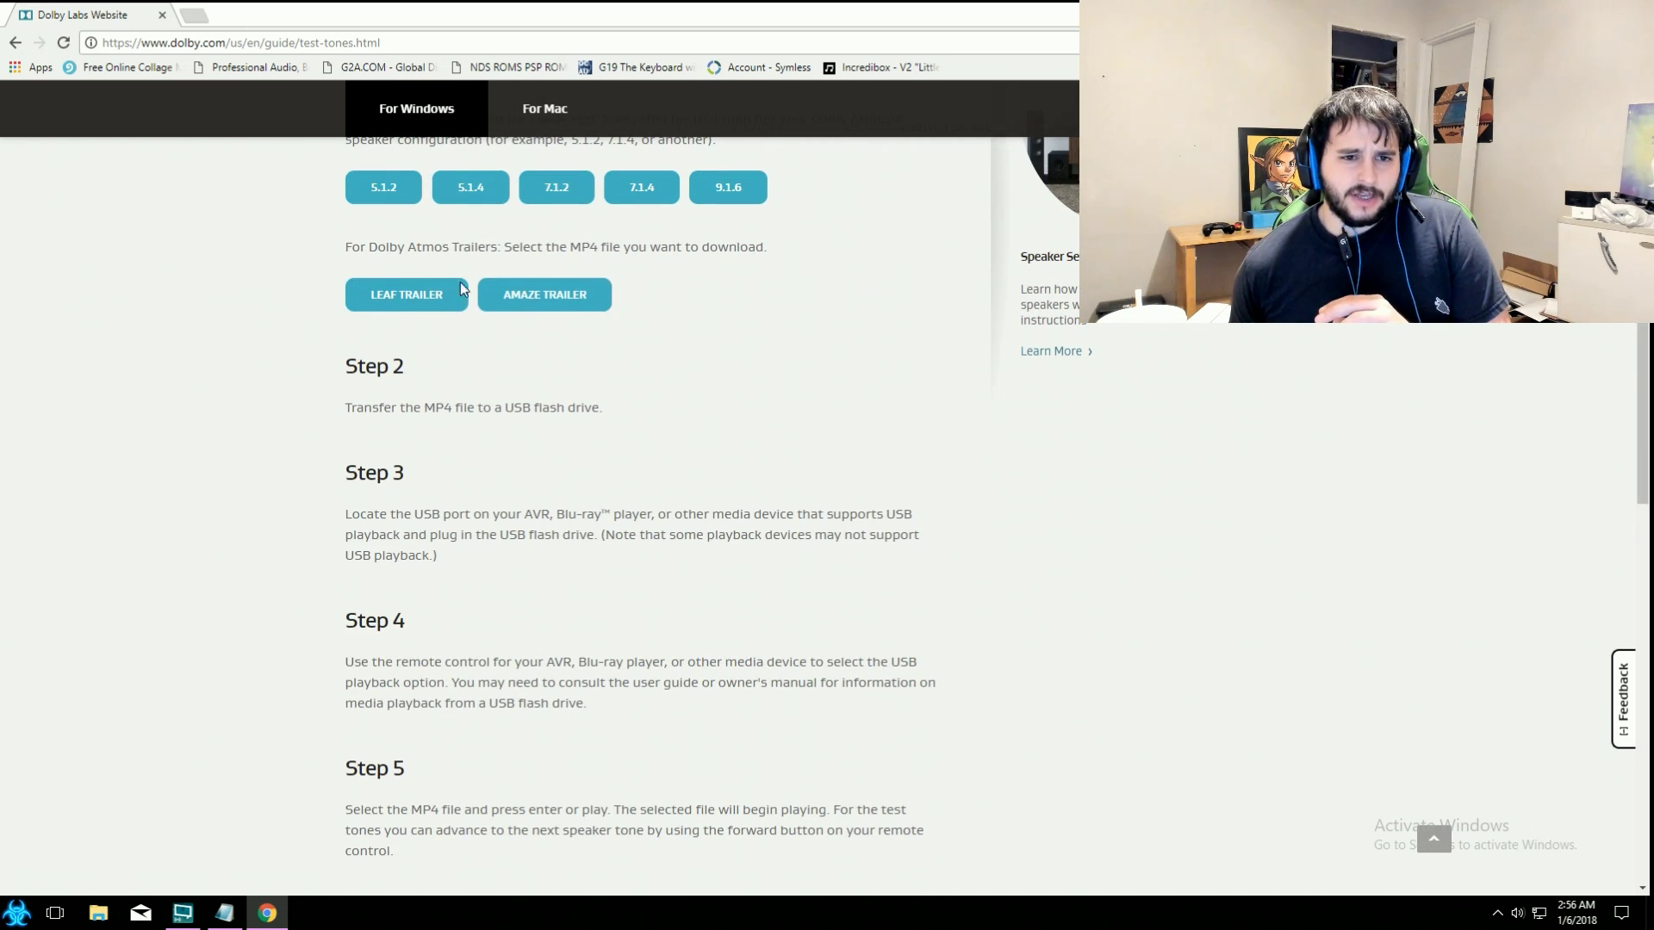
scroll(572, 457, down, 7)
scroll(572, 452, up, 14)
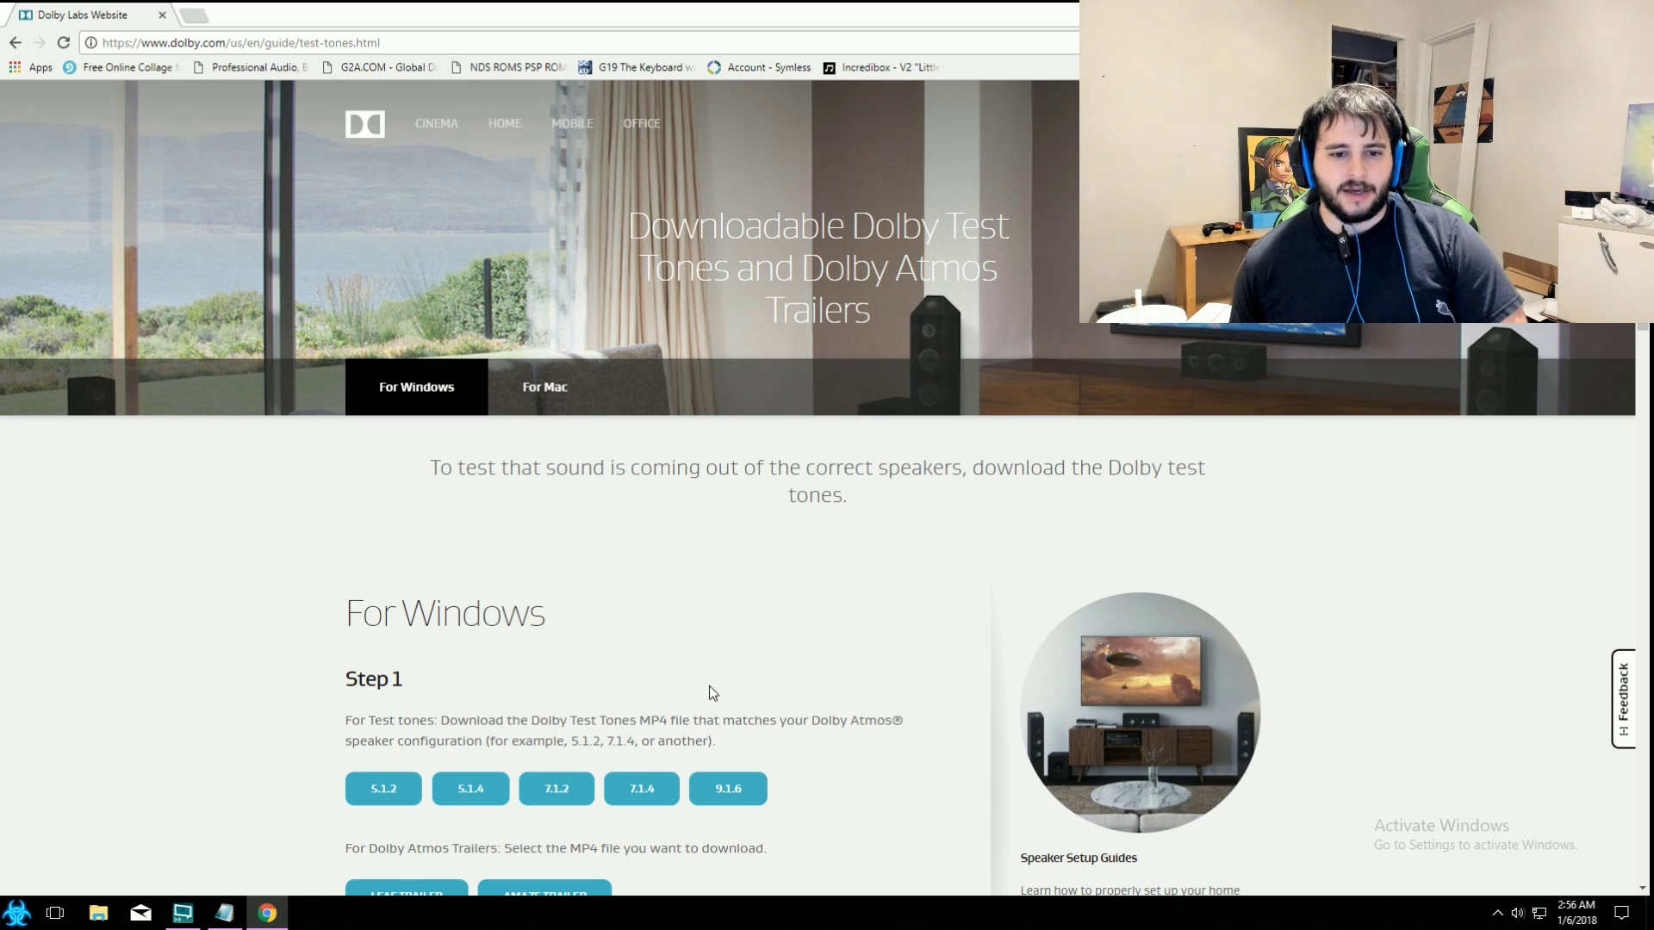
scroll(711, 689, down, 3)
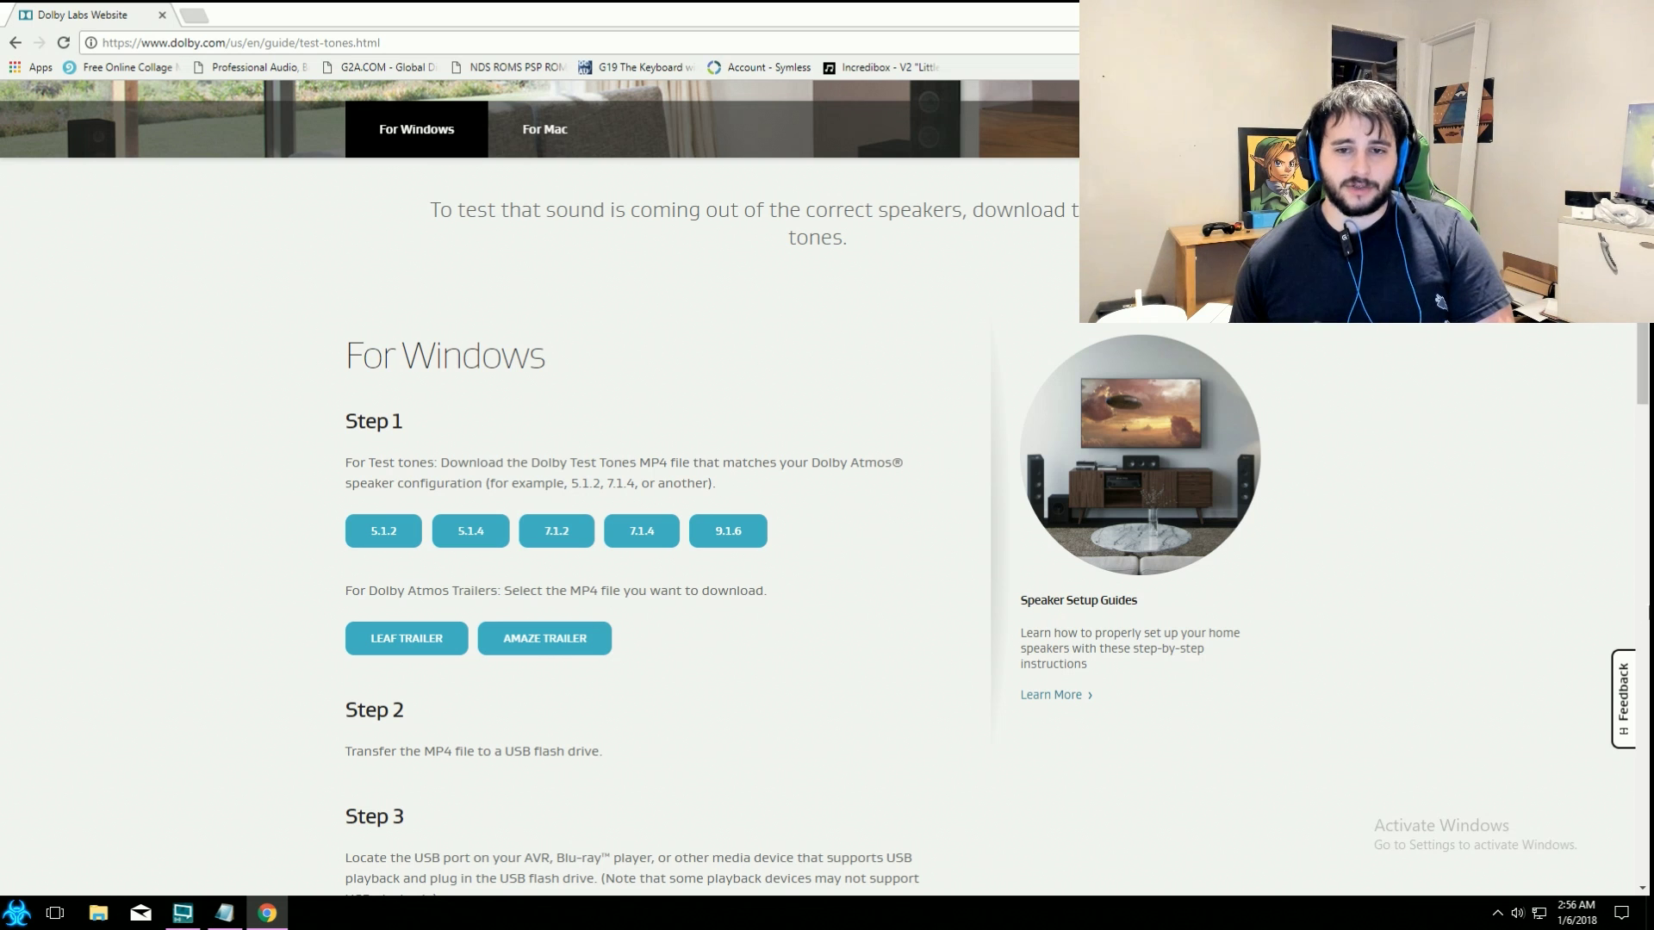
scroll(1579, 519, up, 3)
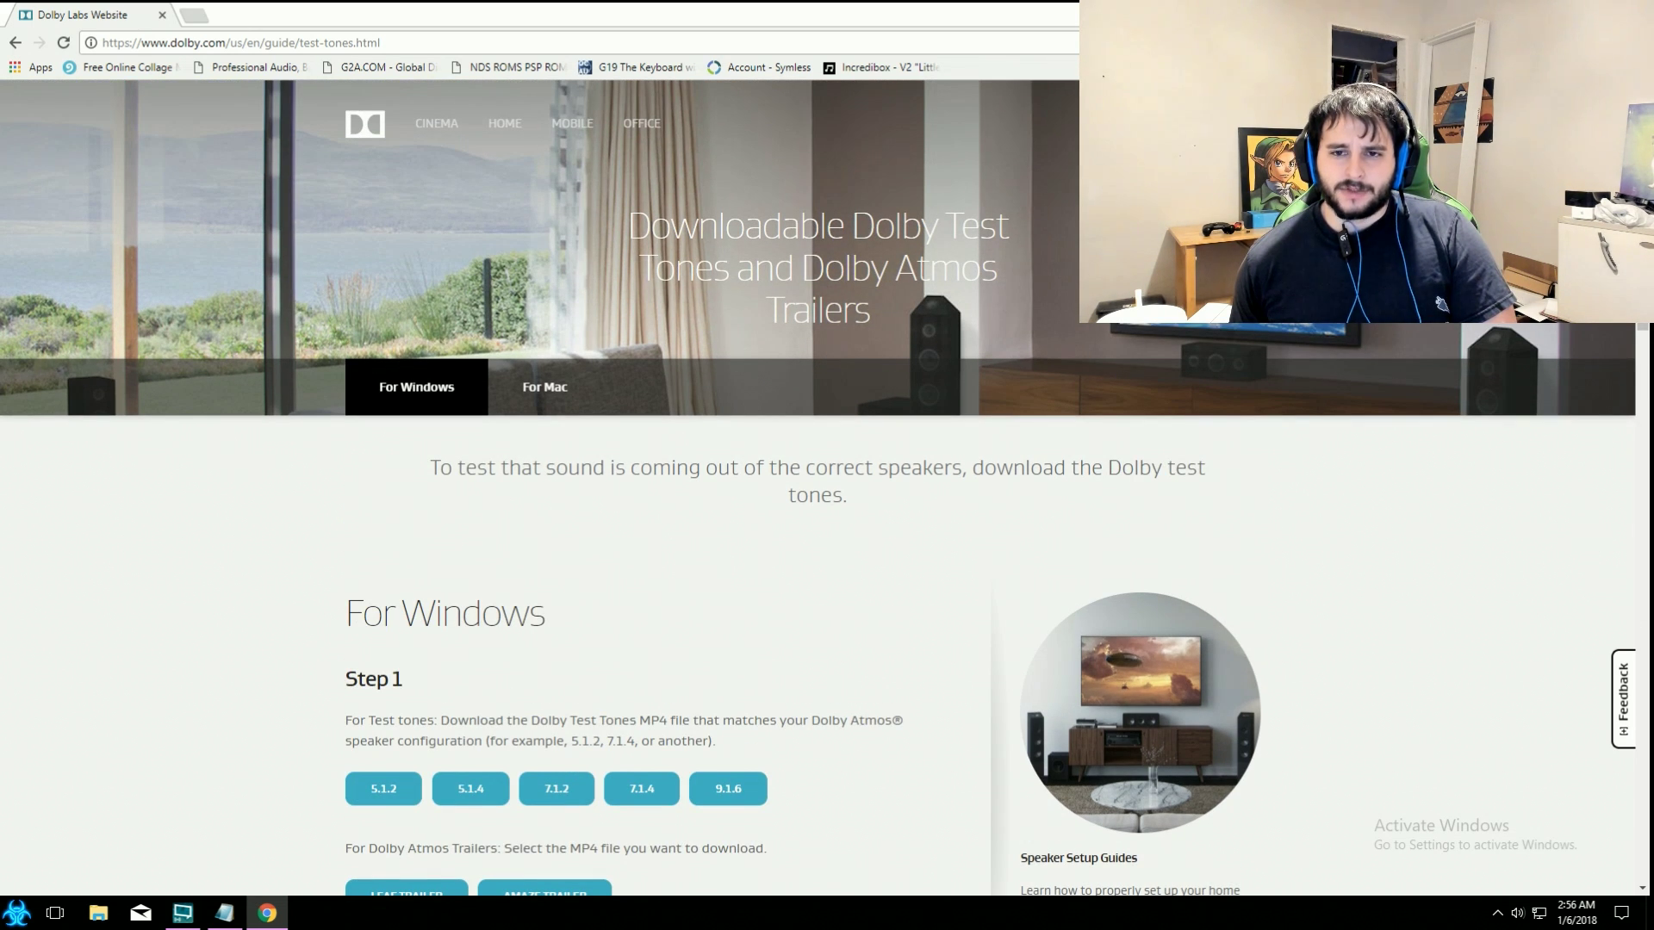
key(alt+F4)
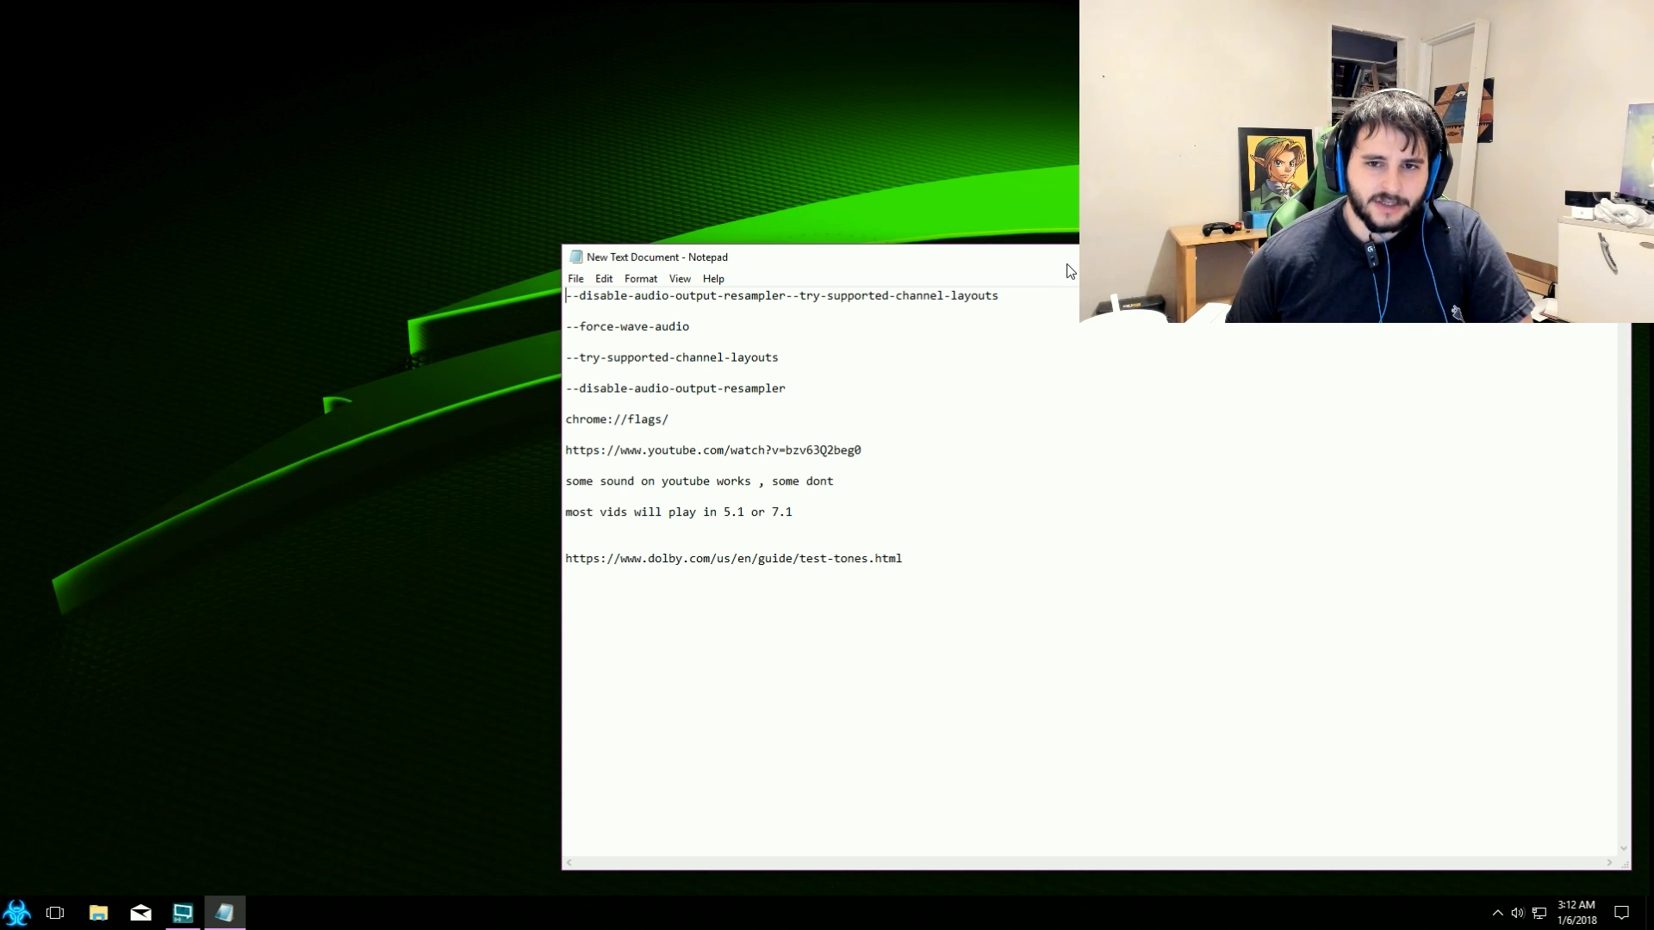
- Nudge the Notepad notes window slightly right and open the Start menu
drag(1066, 264, 1126, 271)
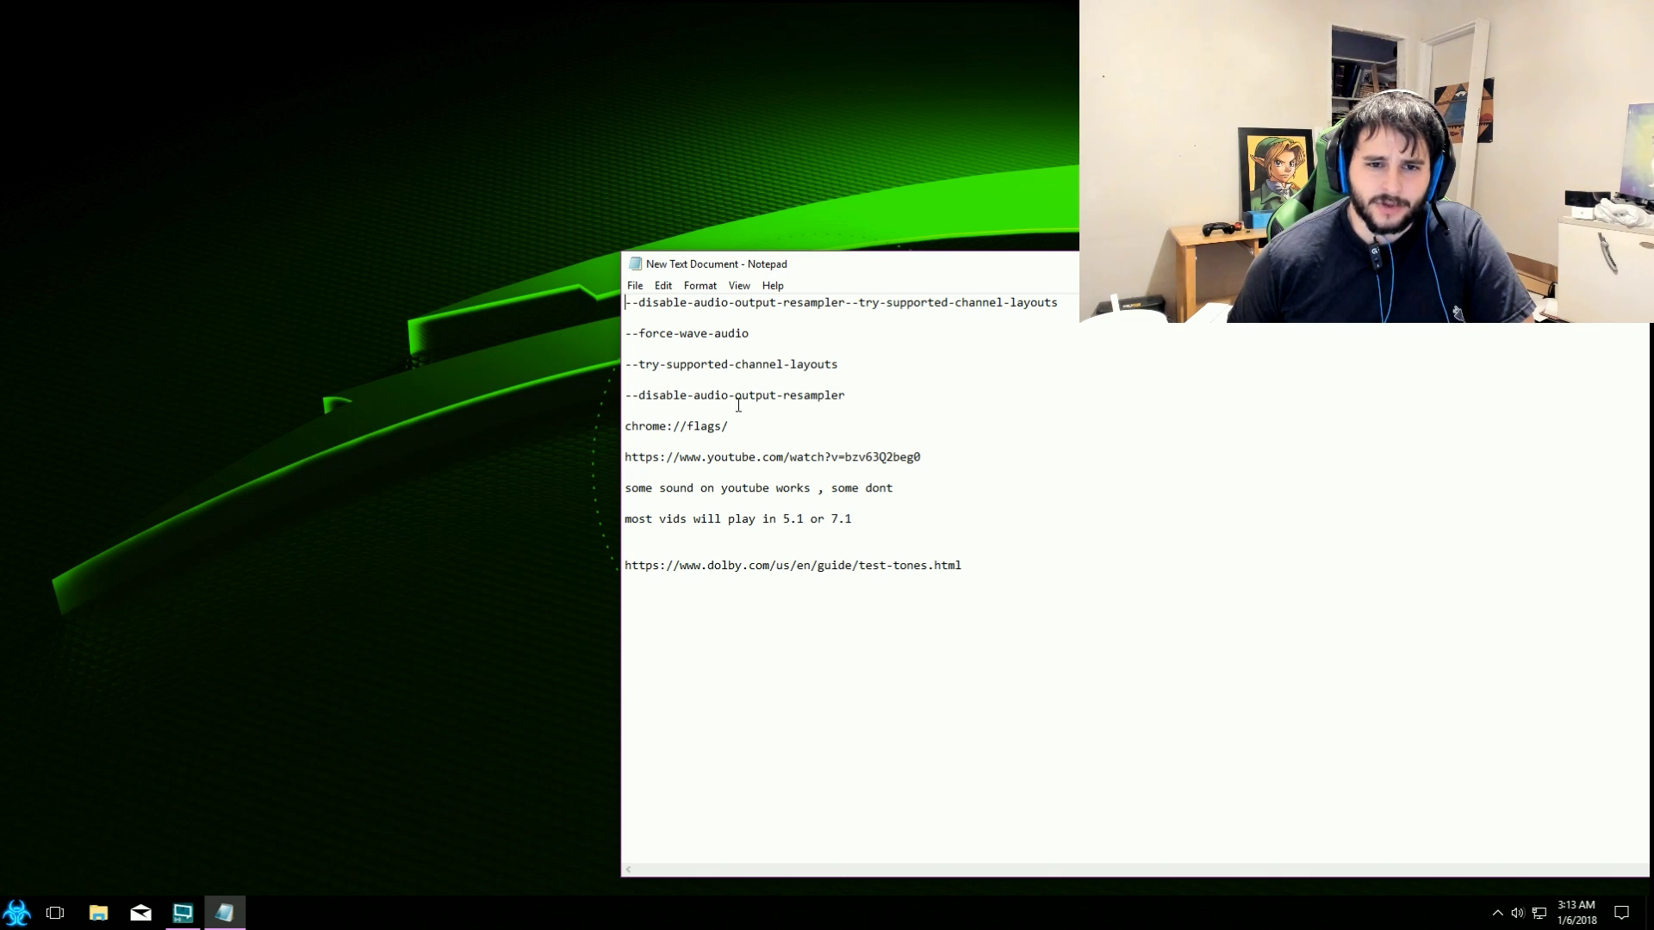
click(19, 922)
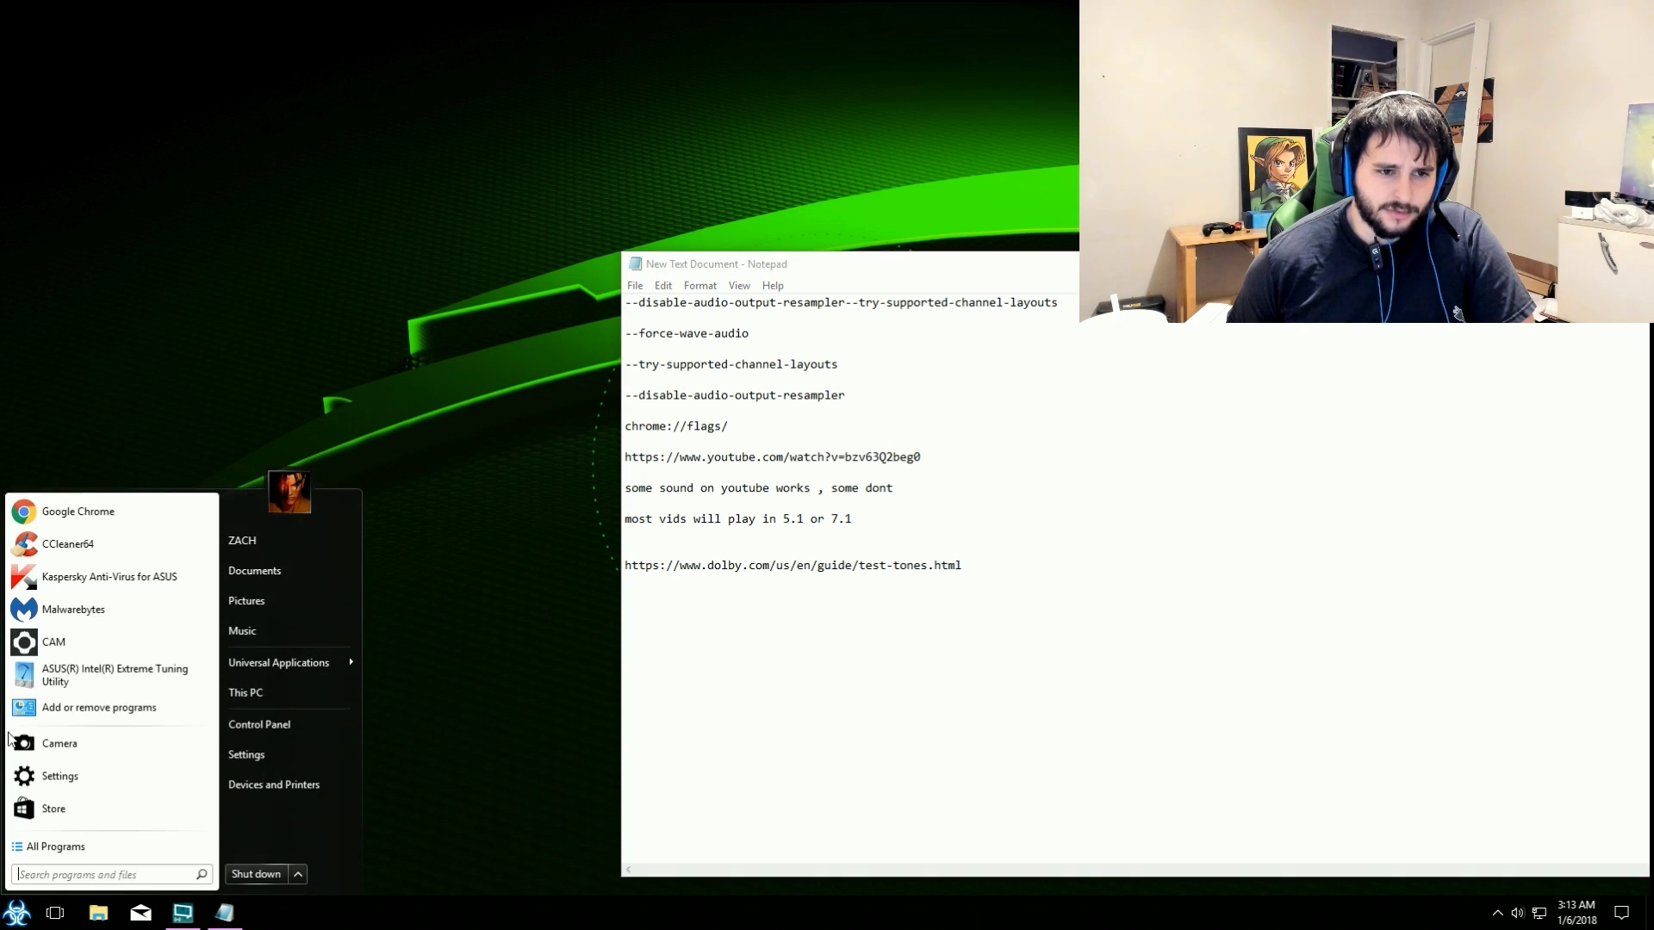
- Open Properties for the Google Chrome Start menu shortcut to view its Target path
right_click(162, 516)
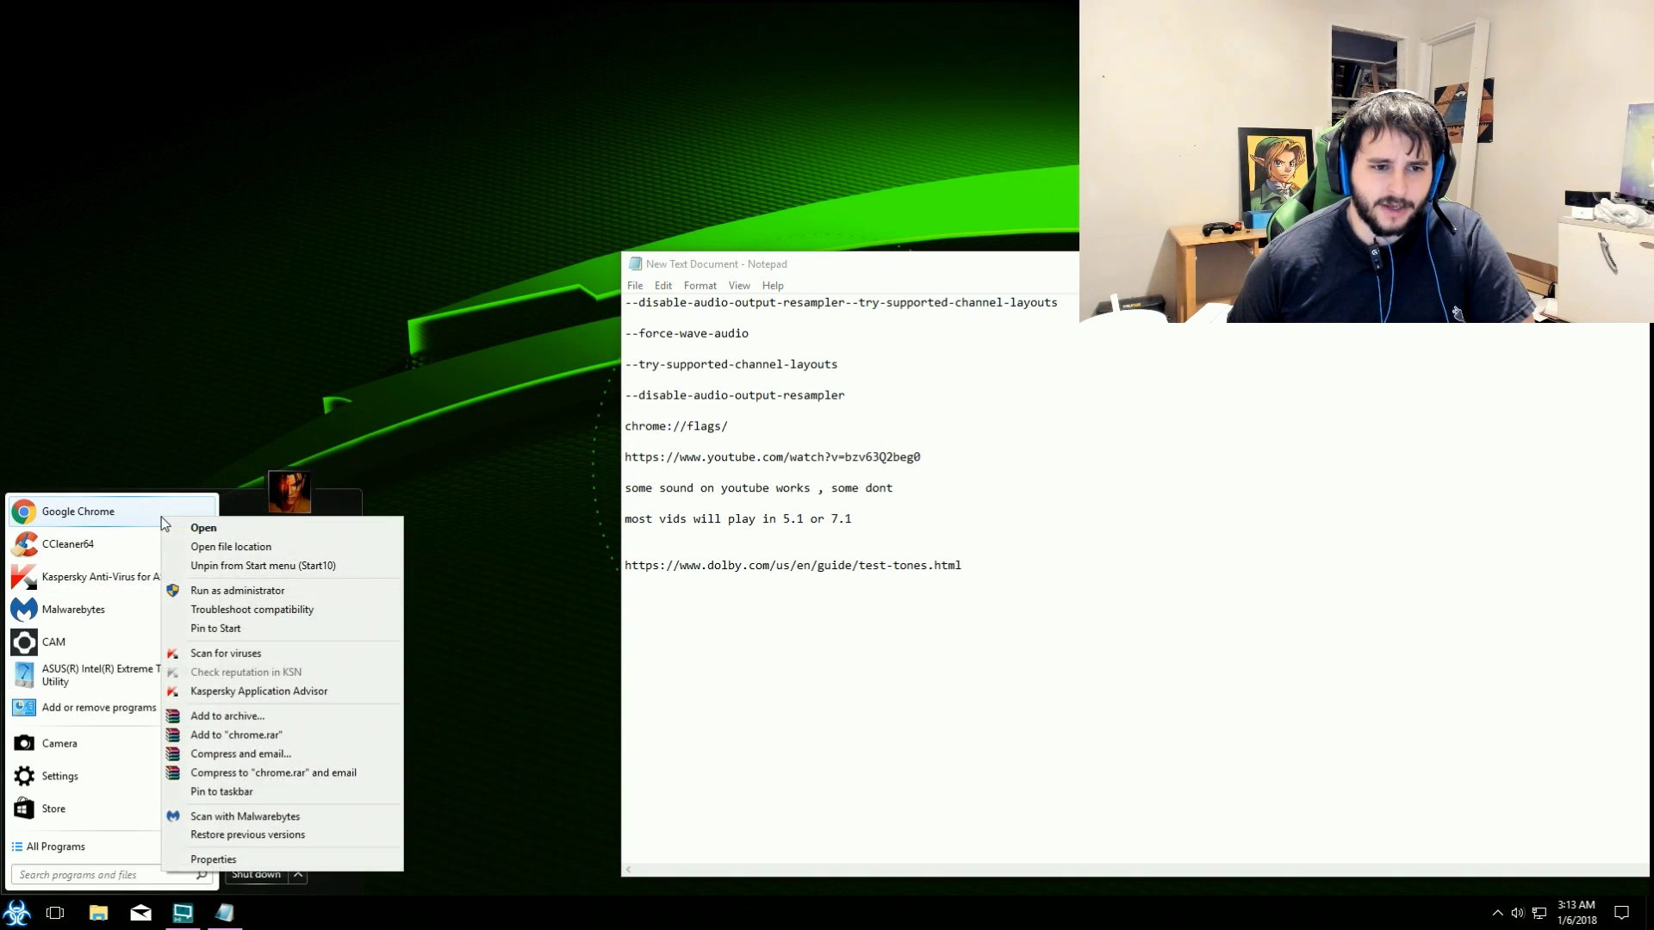
click(286, 854)
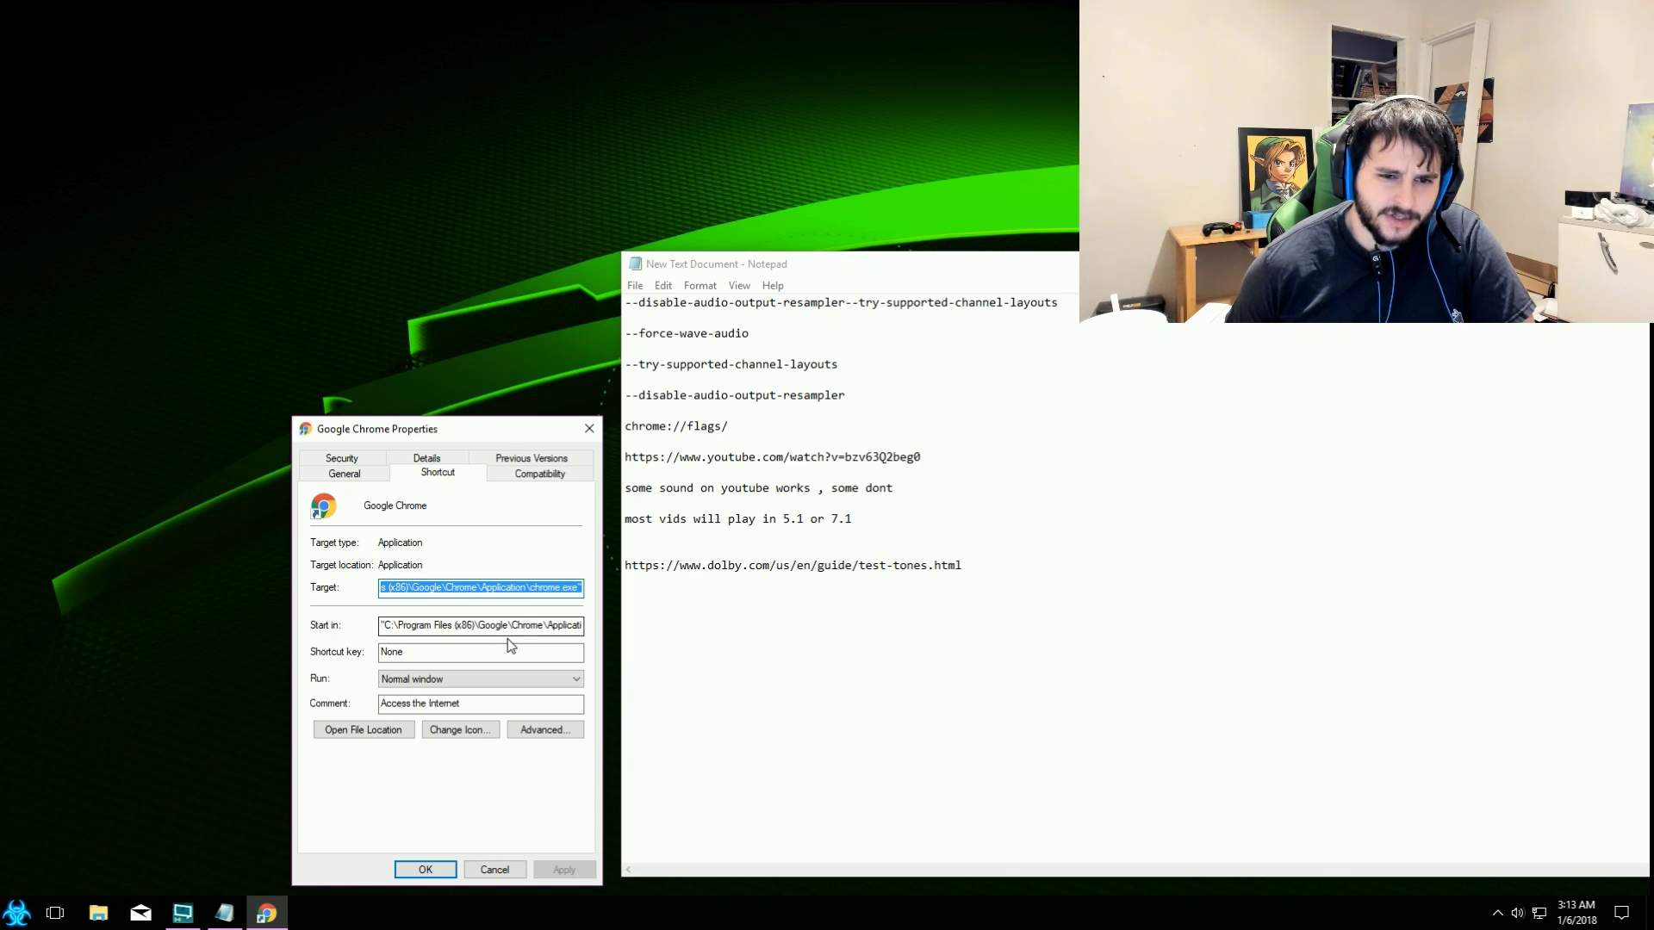
- Move to the end of the shortcut's Target path and copy the first audio-flags line from Notepad
click(530, 587)
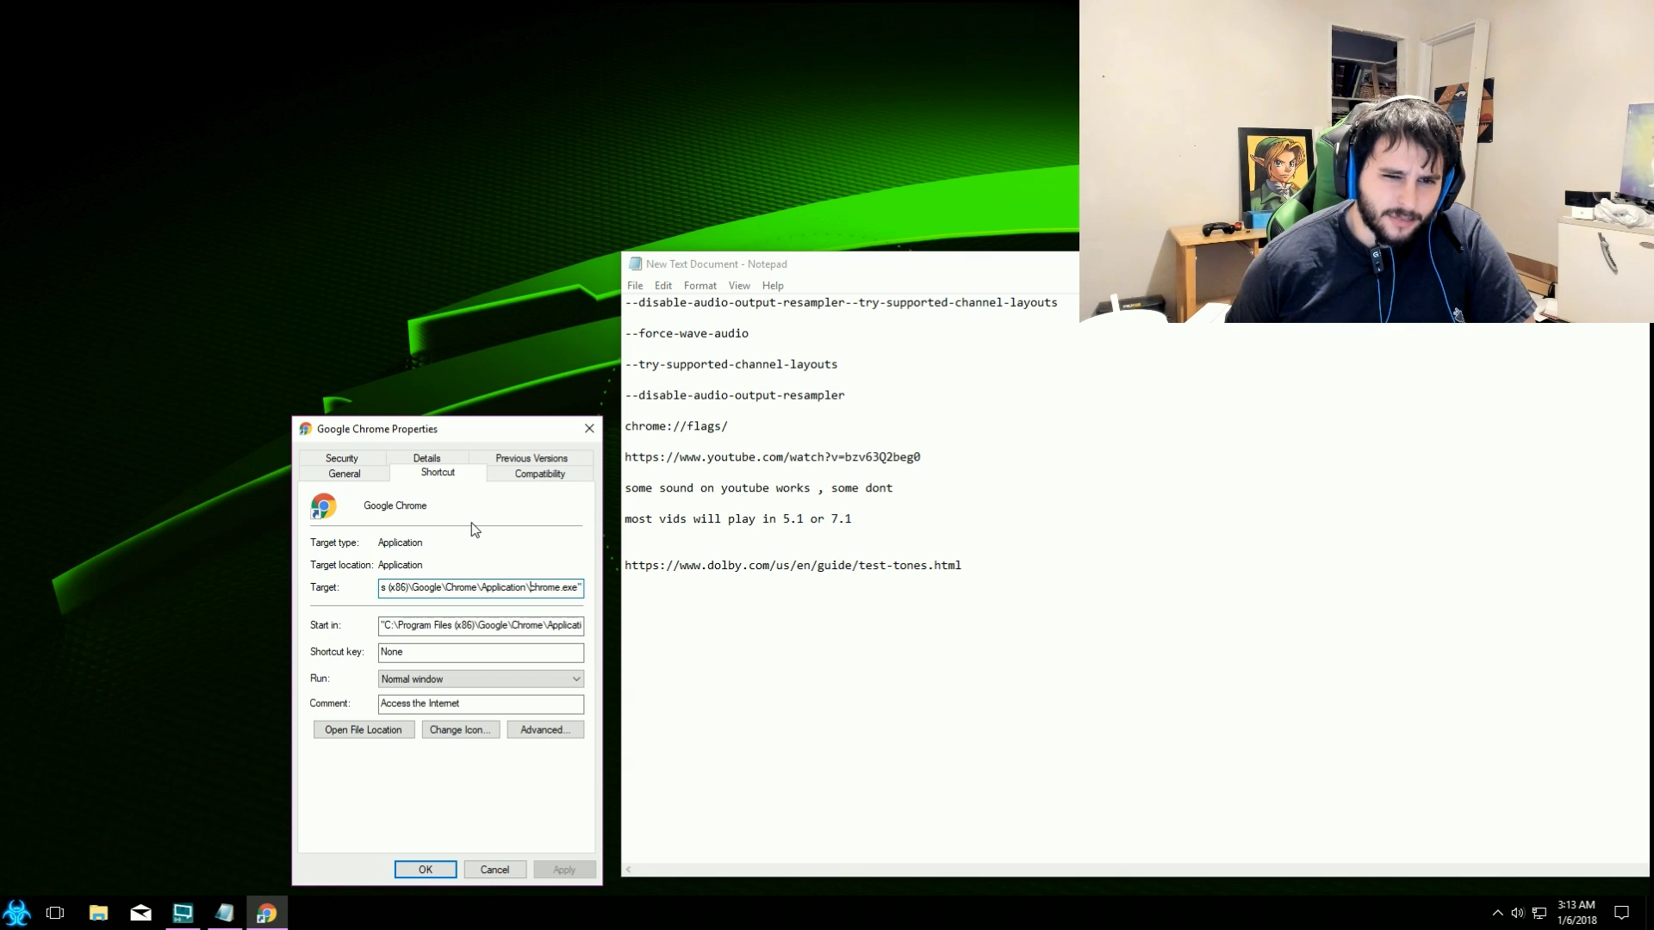
key(End)
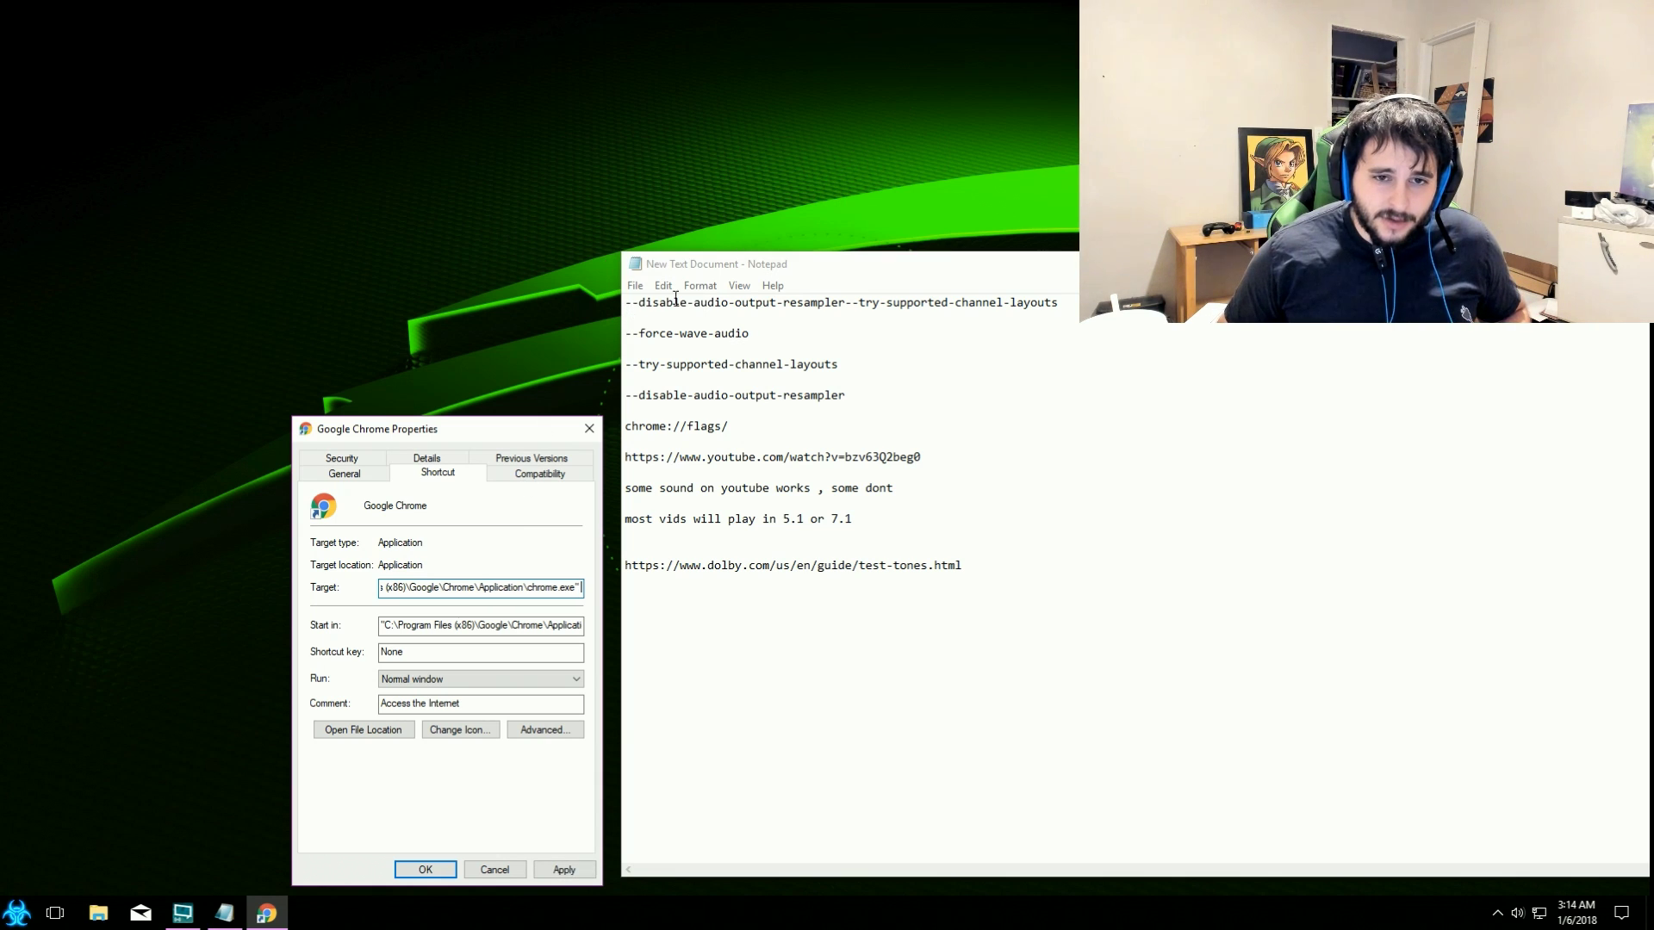
drag(1066, 303, 618, 300)
right_click(625, 301)
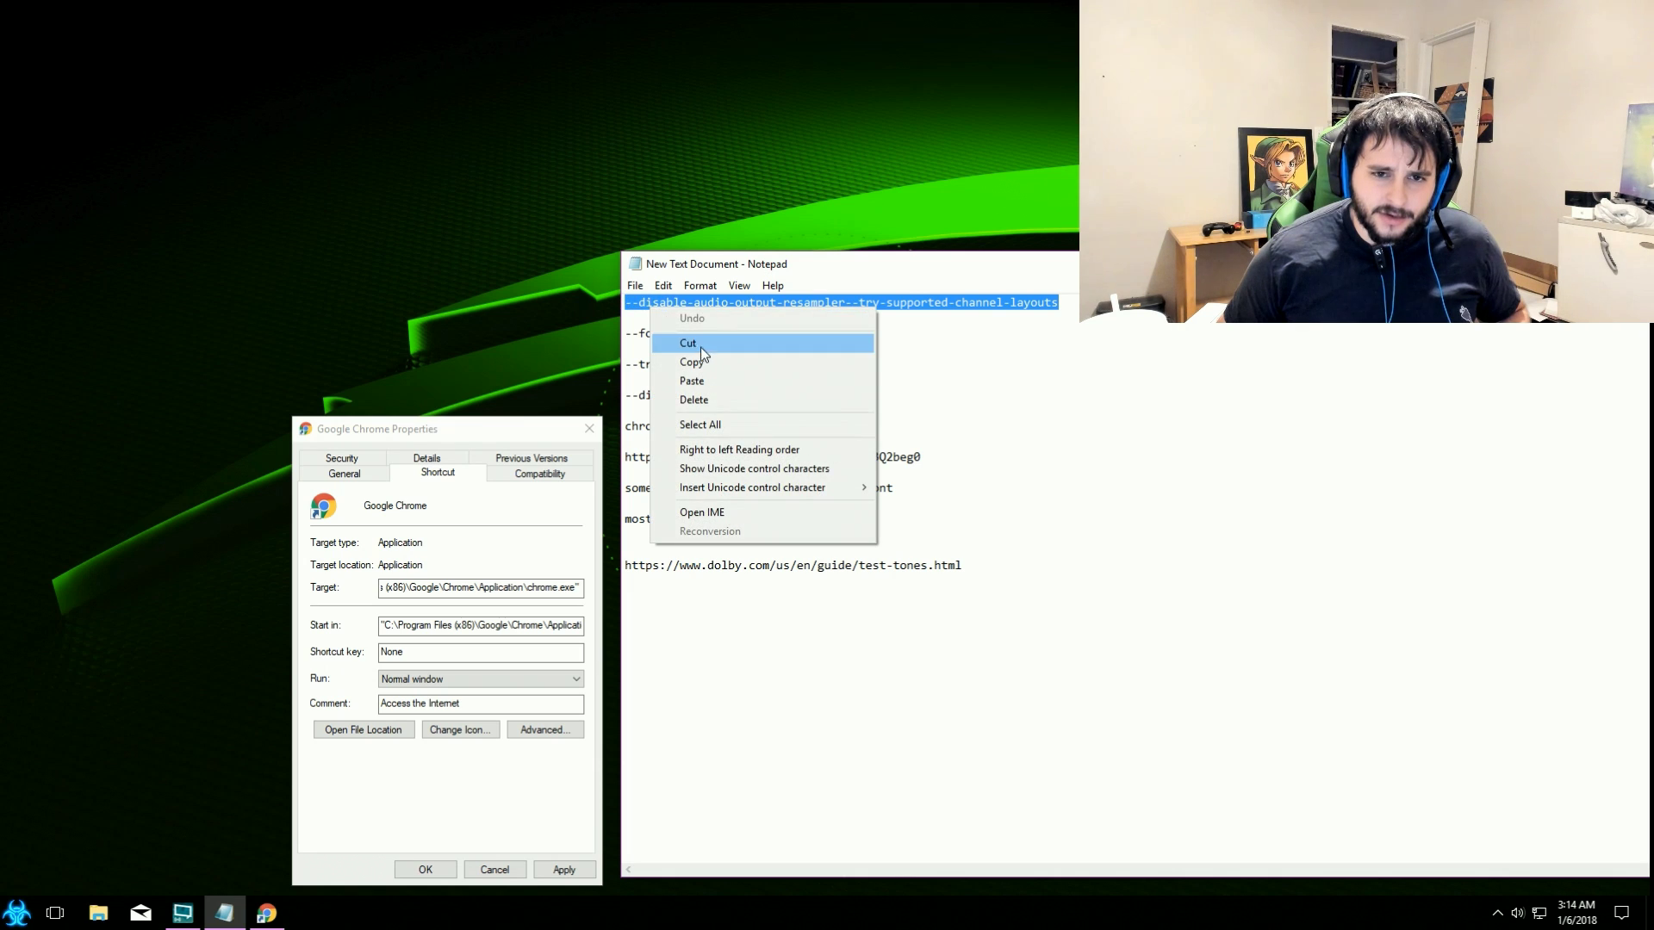
click(718, 361)
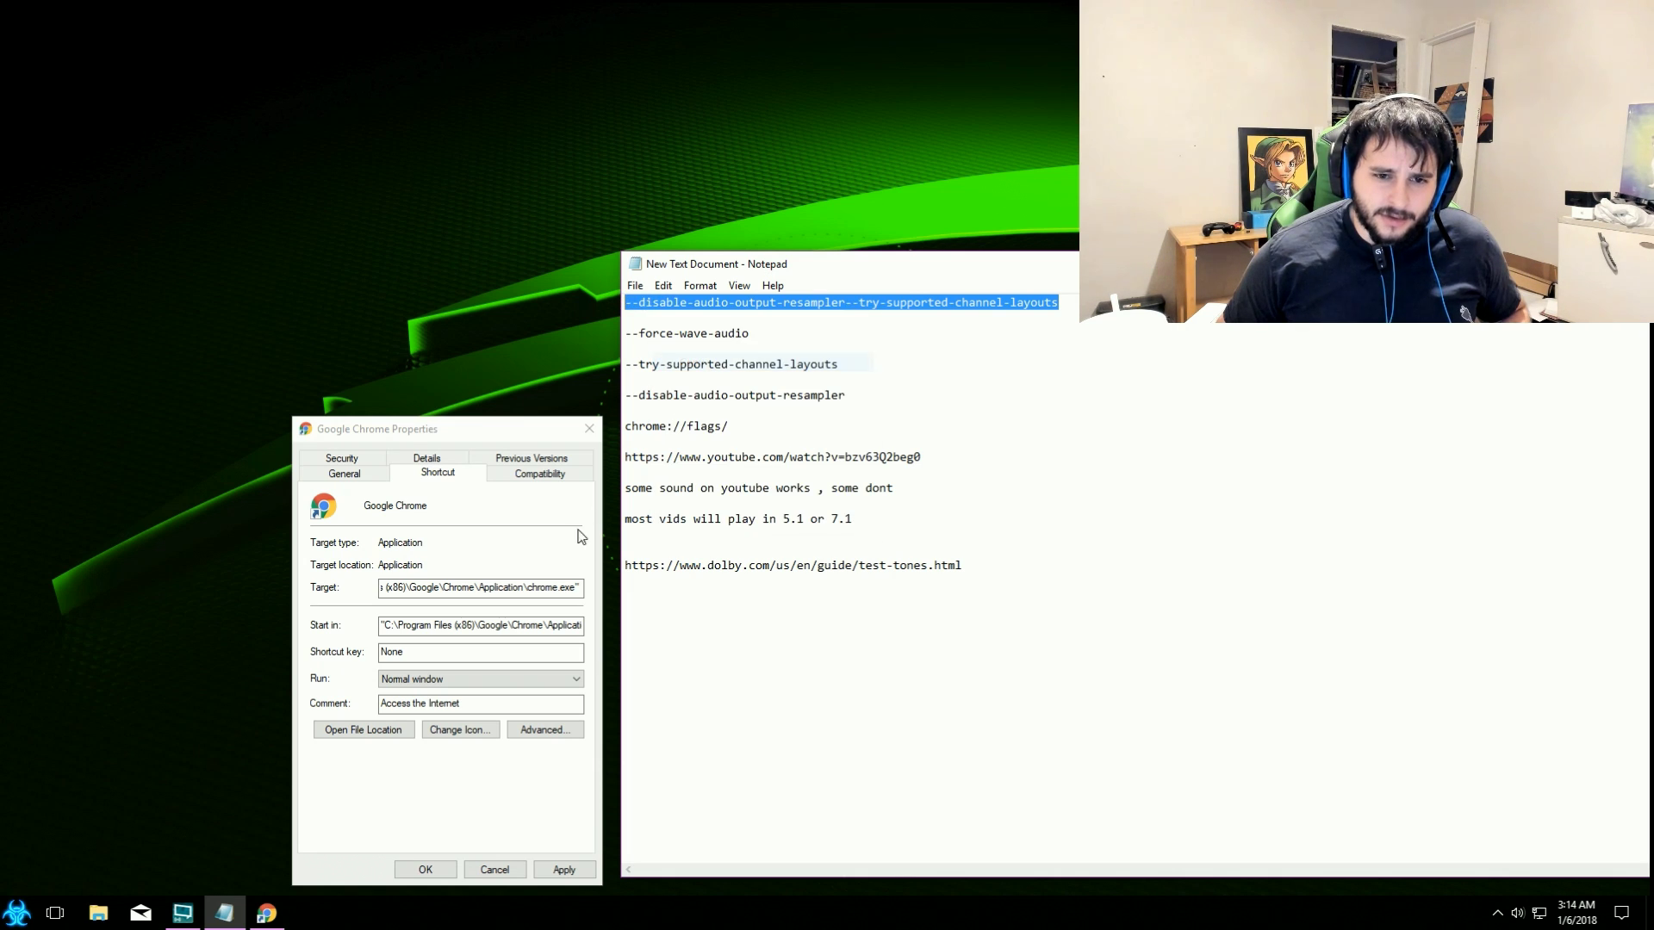
- Paste the copied flags after Chrome's Target path, then cancel the Properties dialog without applying
click(583, 587)
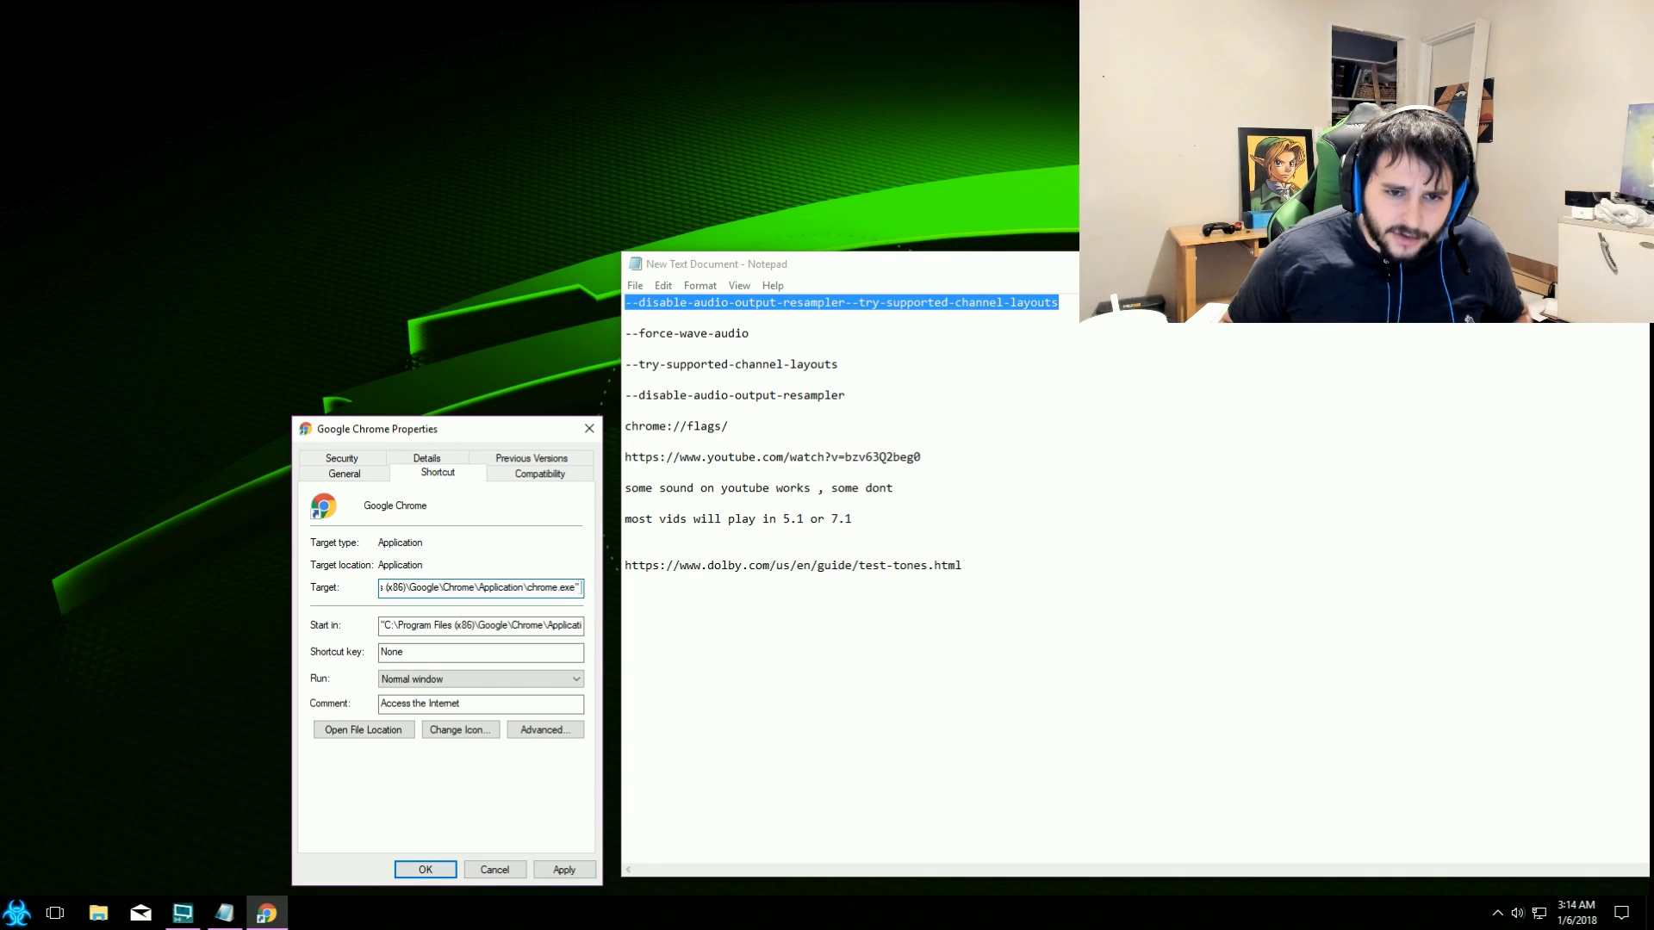
right_click(581, 589)
click(621, 661)
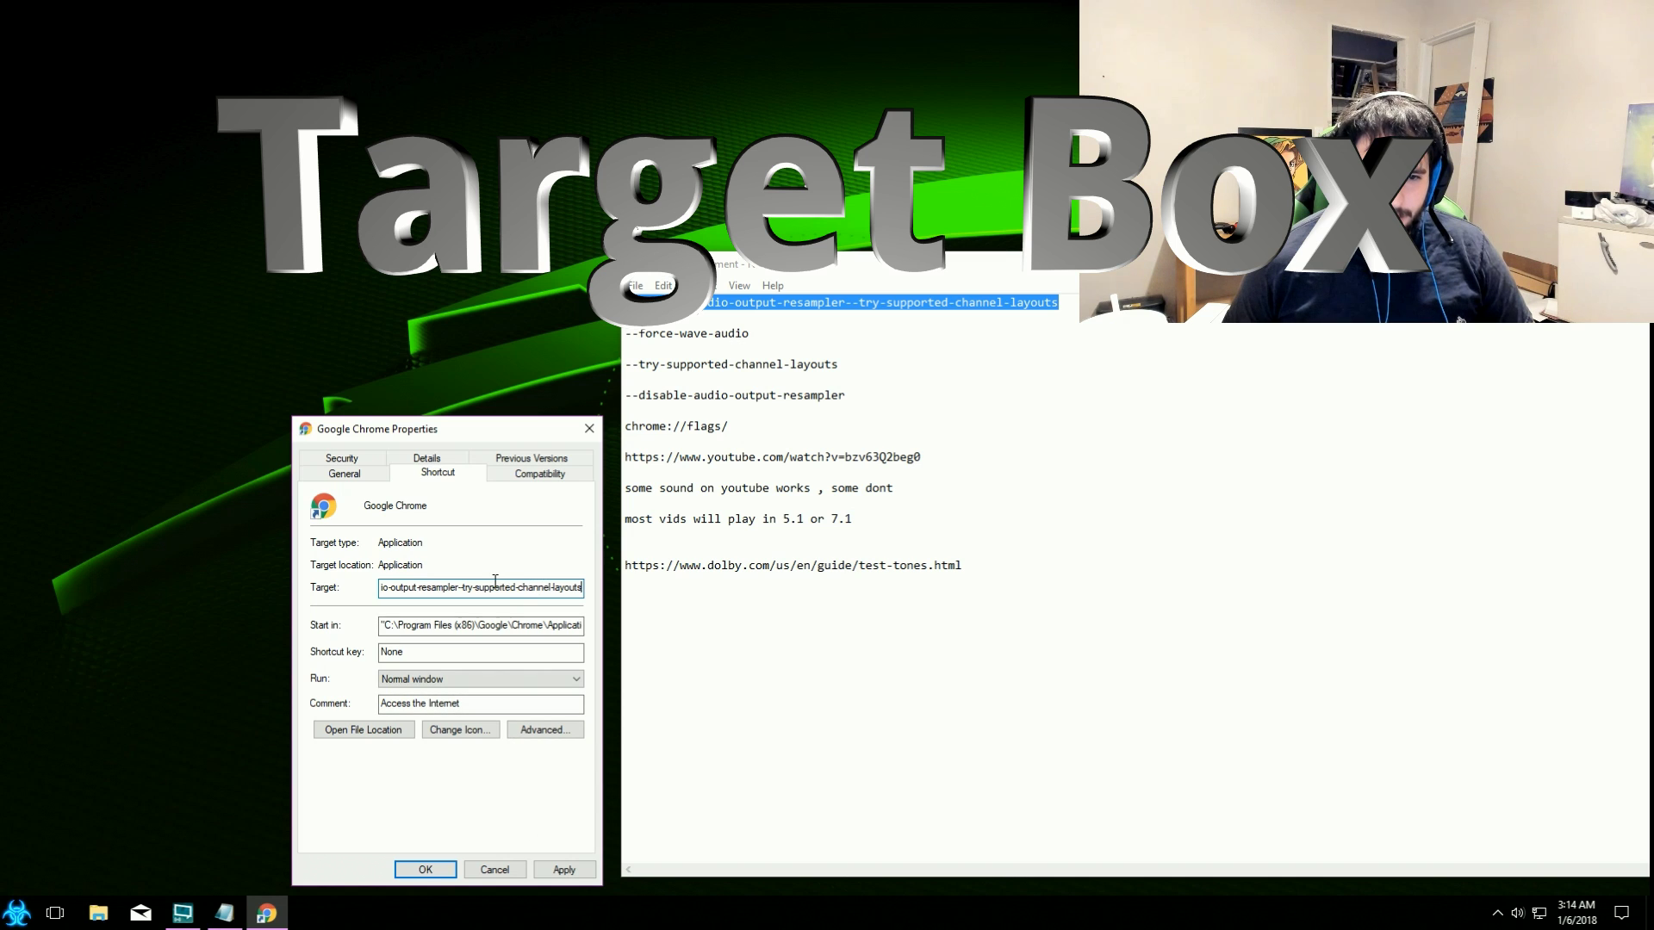
click(494, 870)
click(726, 779)
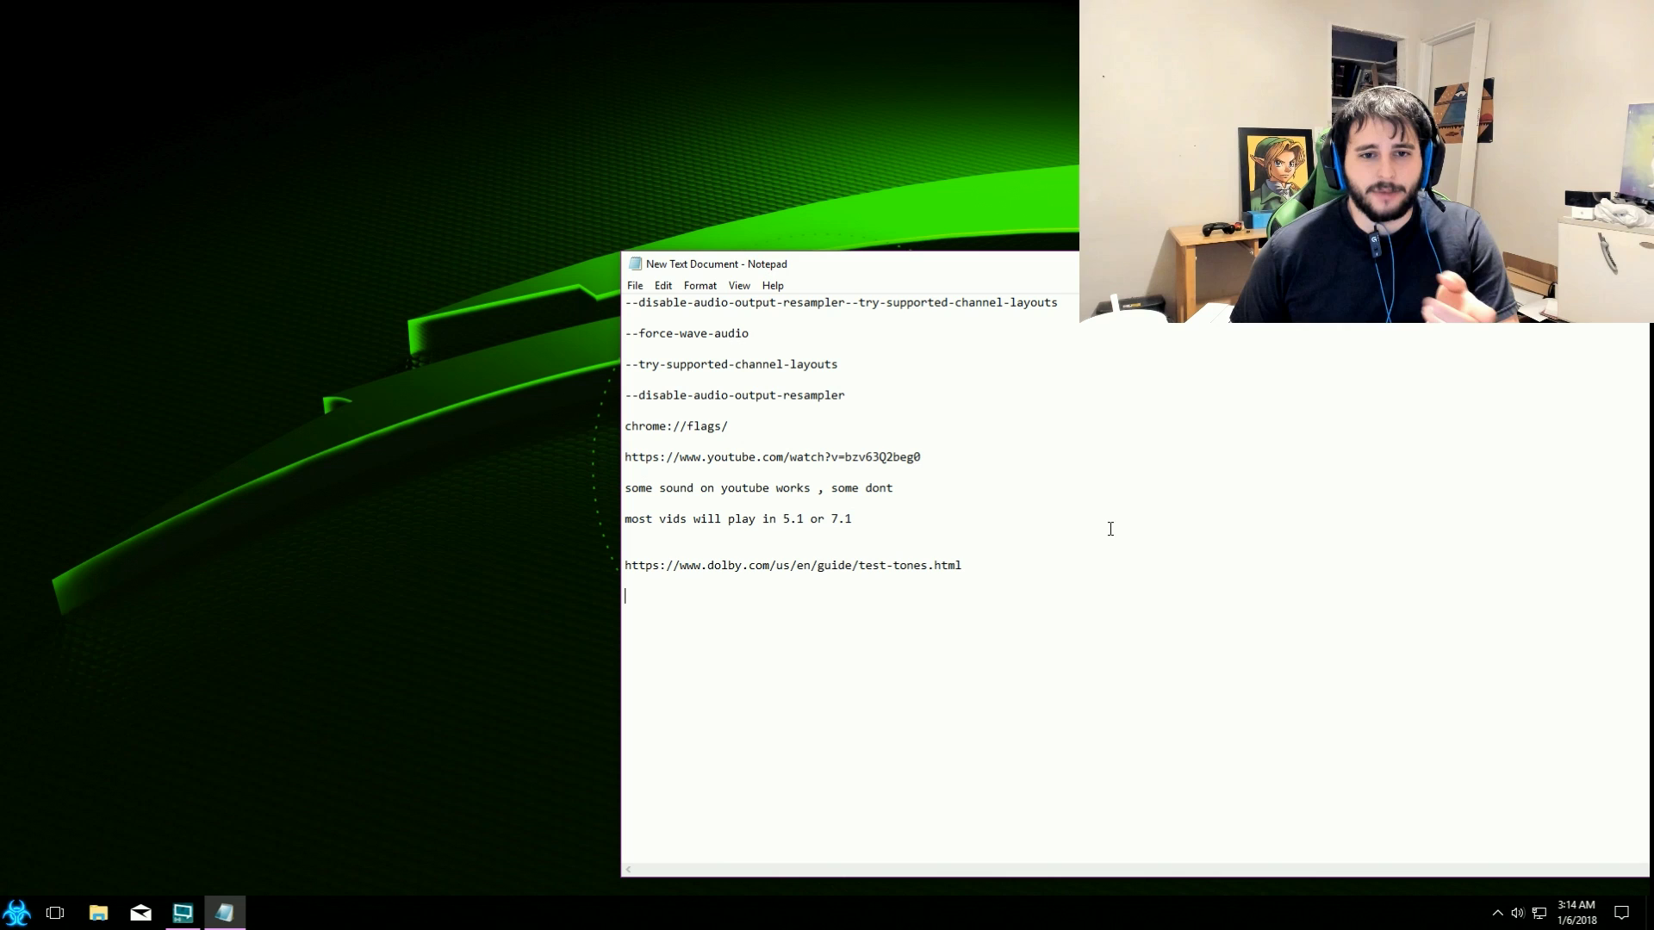
- Select the chrome://flags/ line in the Notepad notes and copy it to the clipboard
drag(726, 428, 623, 428)
right_click(652, 431)
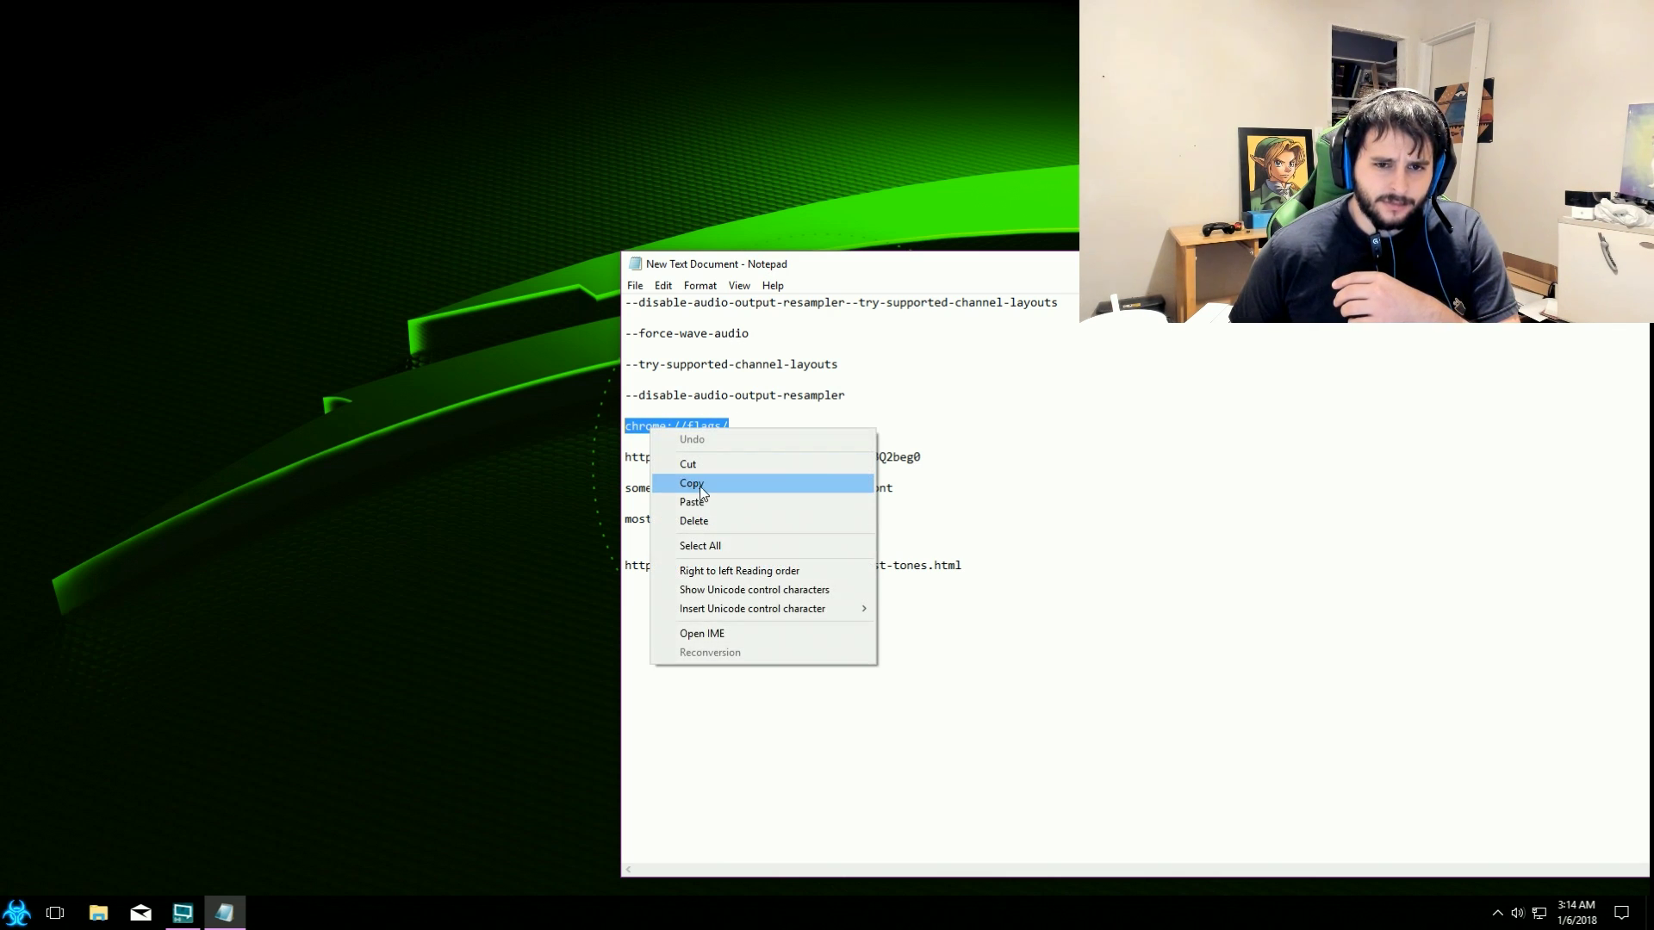
click(702, 479)
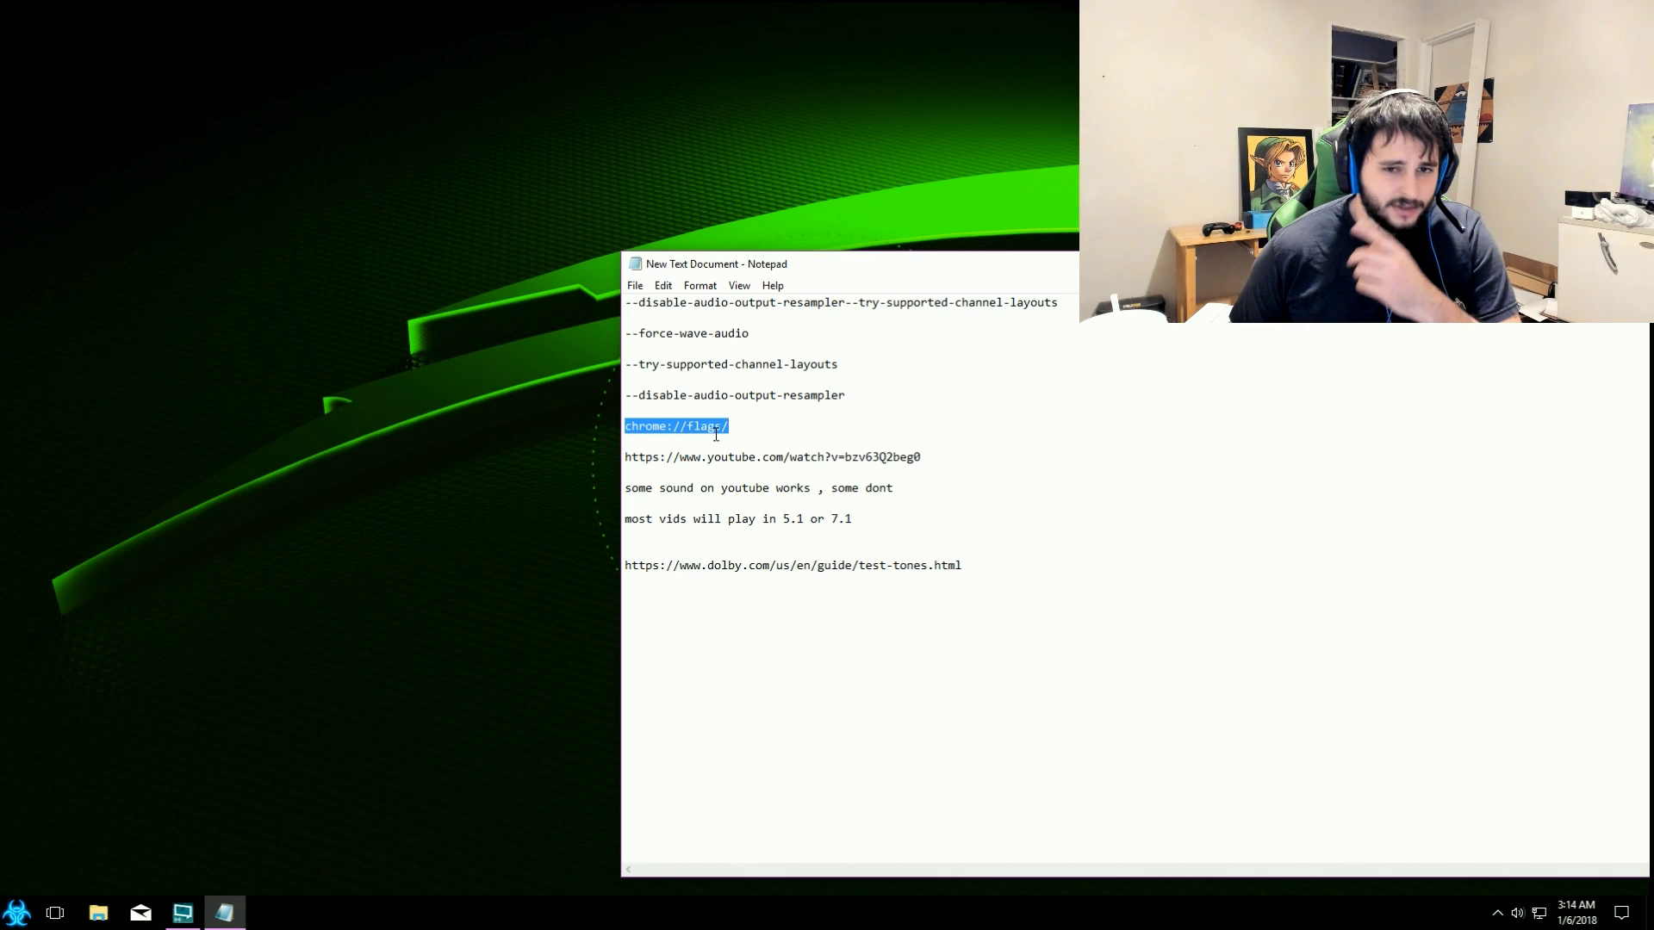